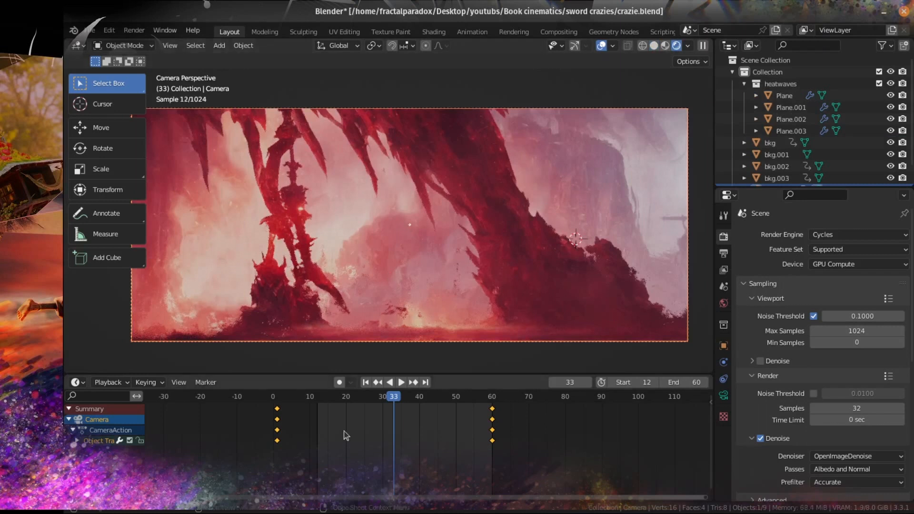
# Preview the camera animation in the rendered viewport by scrubbing and playing the timeline.
pyautogui.moveTo(396, 399); pyautogui.dragTo(345, 398)
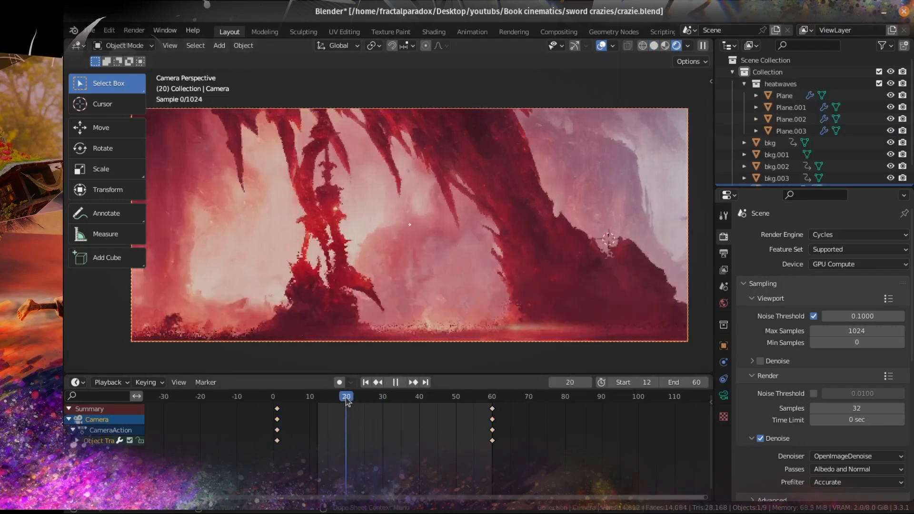
pyautogui.press('space')
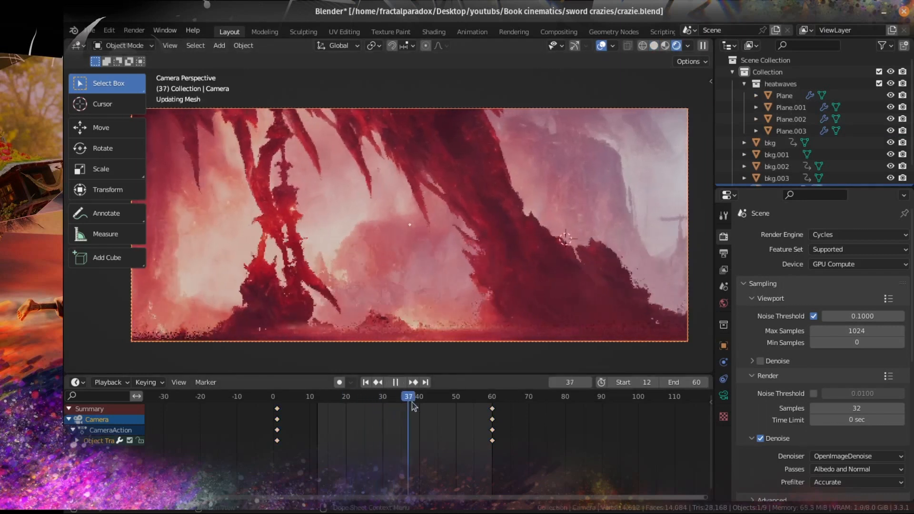
pyautogui.press('space')
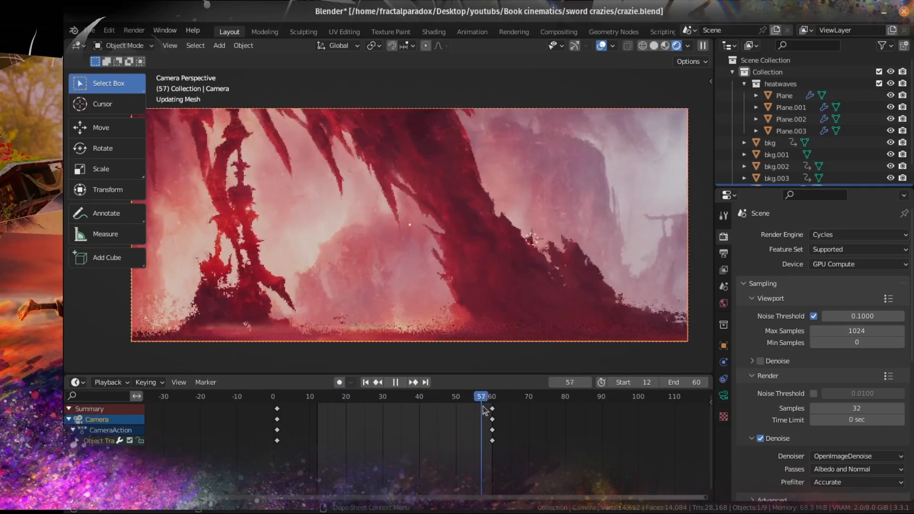
pyautogui.scroll(-3, 510, 289)
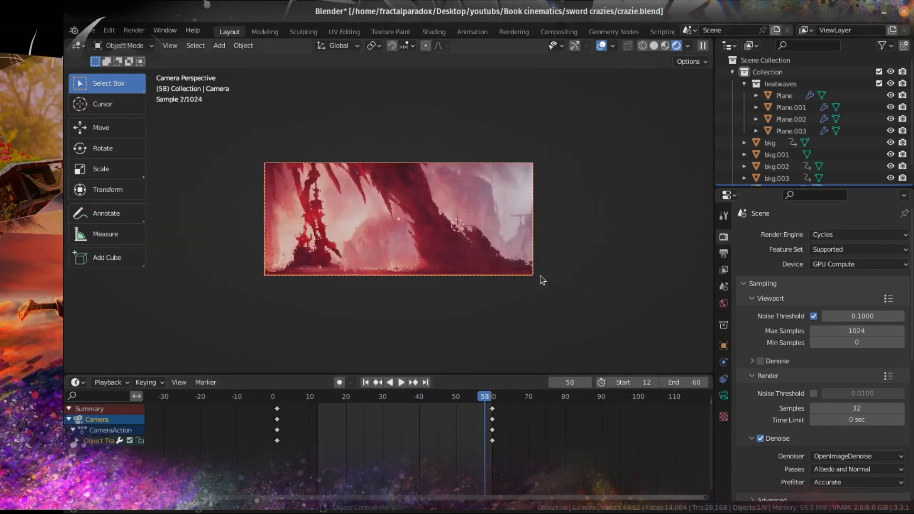
# Inspect the layered planes from outside the camera, select the heatwave plane Plane.001 and return to the camera view.
pyautogui.moveTo(591, 278); pyautogui.dragTo(214, 267, button='middle')
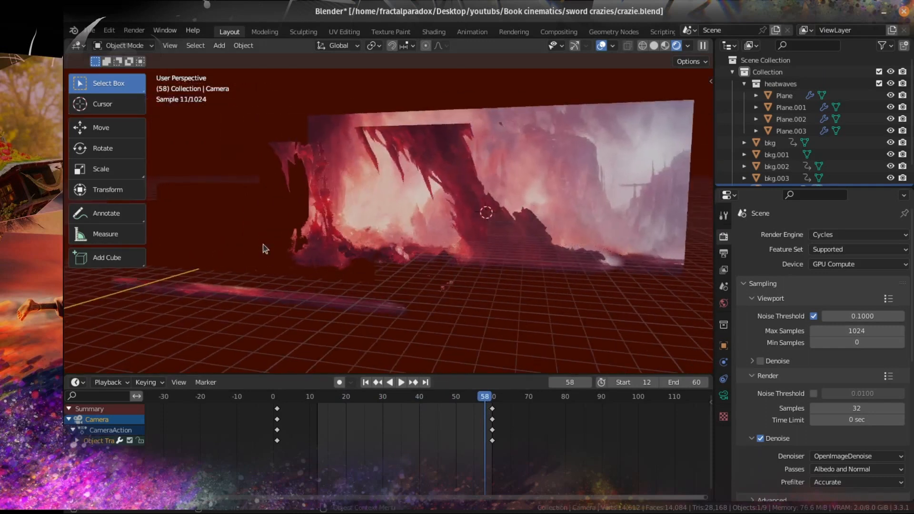
pyautogui.click(263, 249)
pyautogui.moveTo(438, 280); pyautogui.dragTo(372, 261, button='middle')
pyautogui.click(226, 244)
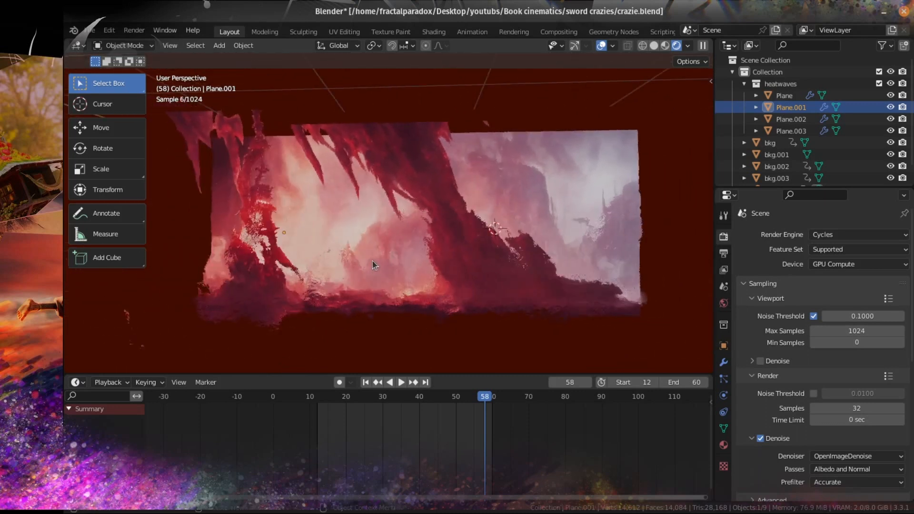
pyautogui.press('KP_0')
pyautogui.scroll(2, 372, 261)
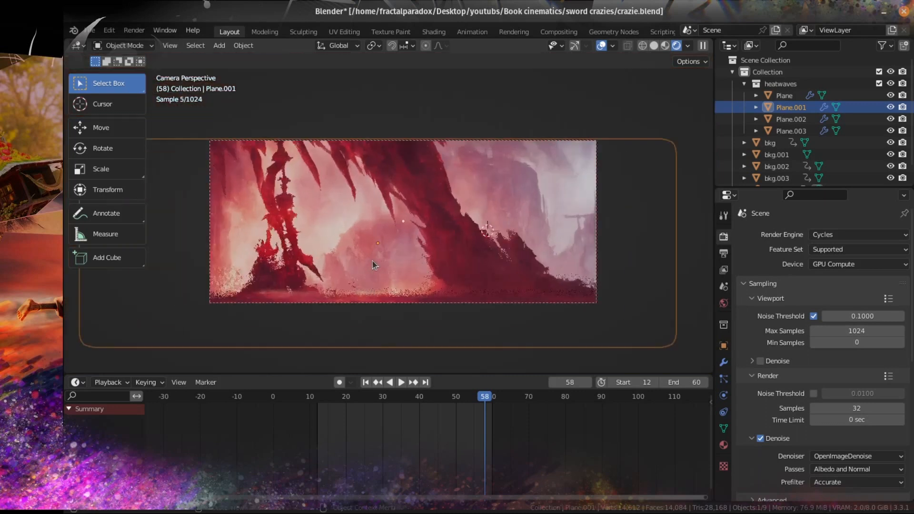
# Play the heatwave animation through the camera in rendered shading with the viewport overlays hidden.
pyautogui.moveTo(350, 399); pyautogui.dragTo(350, 400)
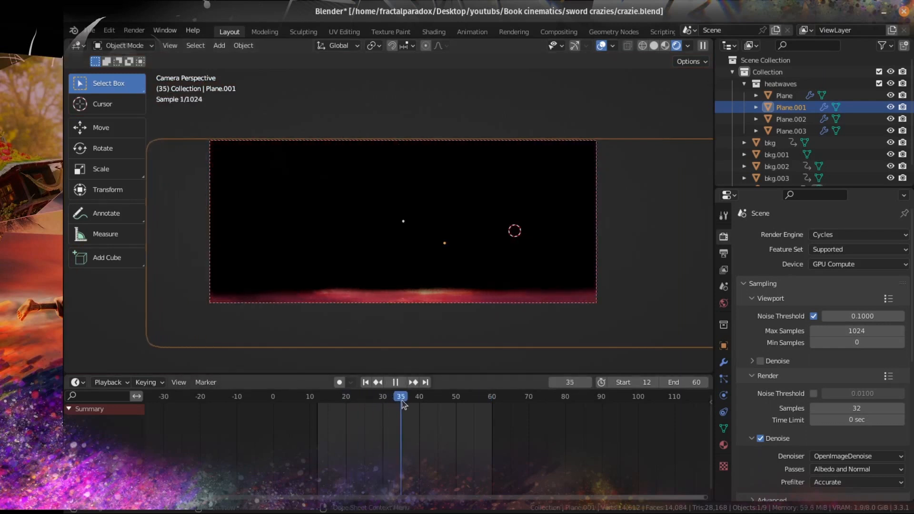
pyautogui.press('space')
pyautogui.click(653, 45)
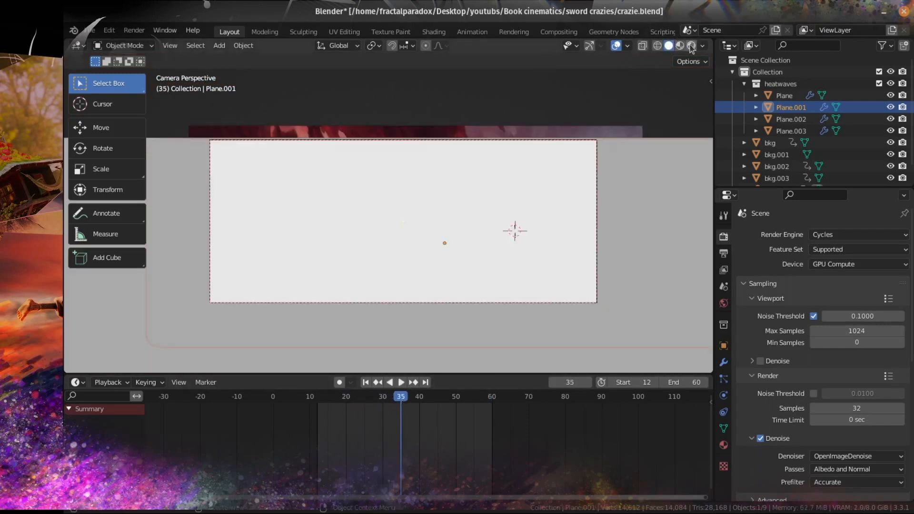
pyautogui.click(676, 45)
pyautogui.click(601, 45)
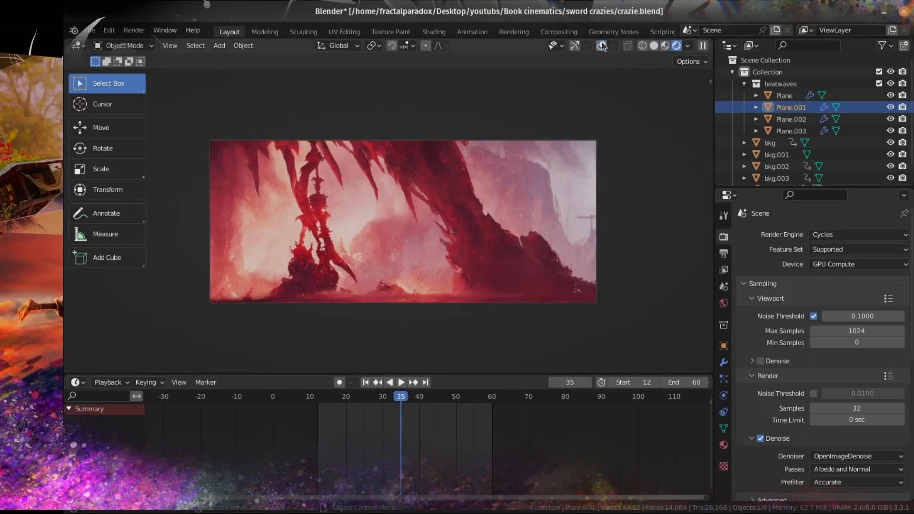
pyautogui.scroll(1, 296, 364)
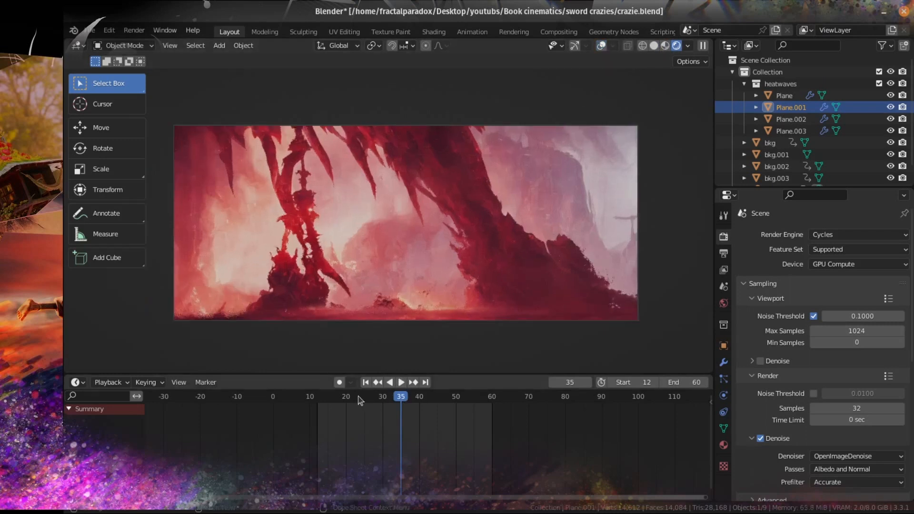
pyautogui.click(401, 382)
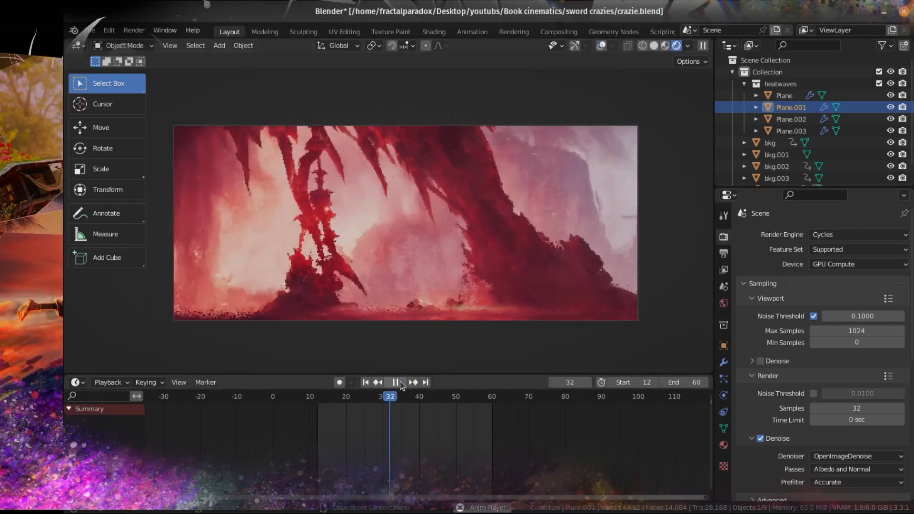
pyautogui.click(399, 382)
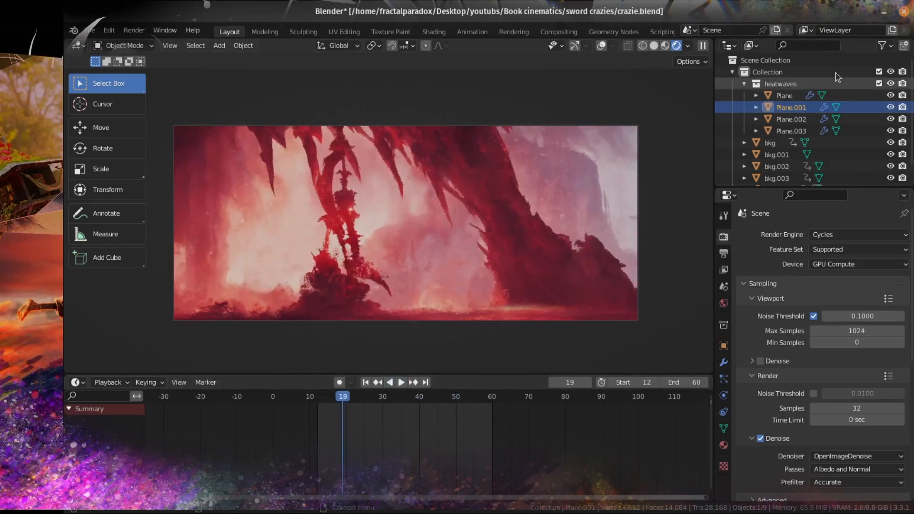
# Exclude the heatwaves collection from the view layer and turn the viewport overlays back on.
pyautogui.click(879, 83)
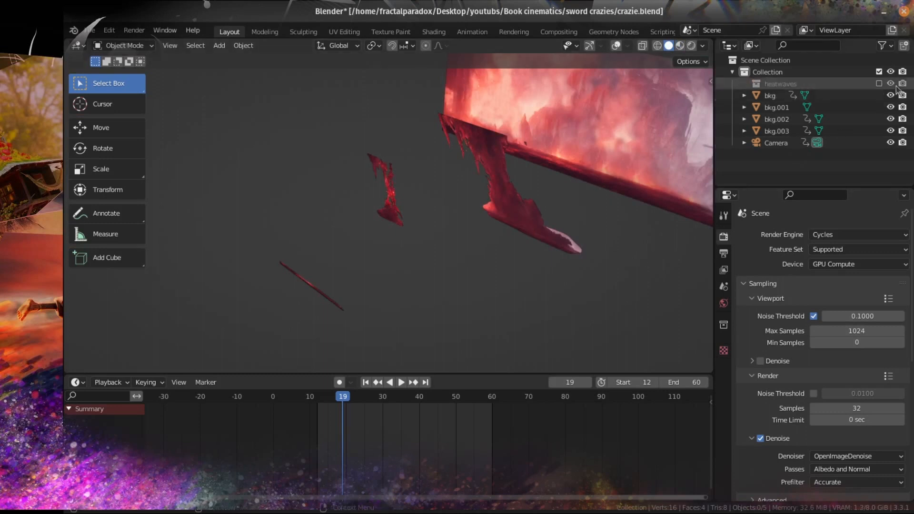
pyautogui.click(616, 45)
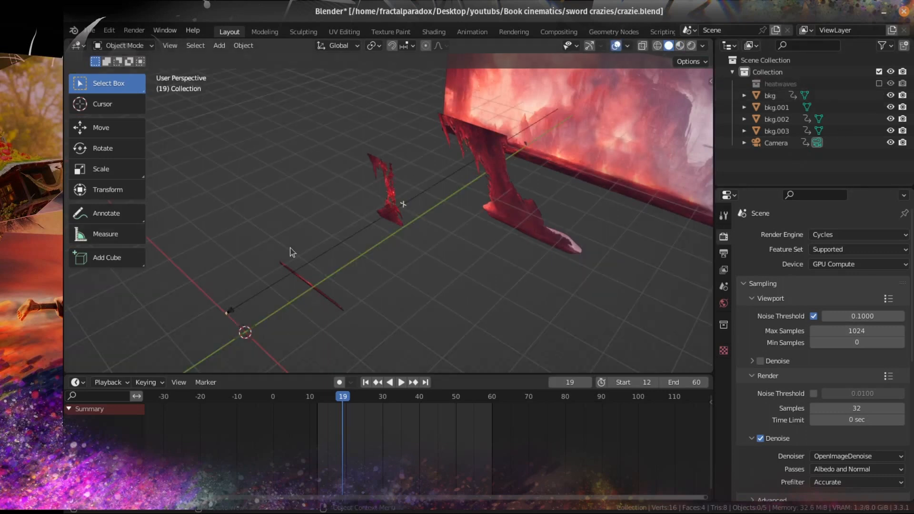
# Add a new mesh plane at the 3D cursor and rotate it 90 degrees about the X axis.
pyautogui.moveTo(293, 252); pyautogui.dragTo(301, 271, button='middle')
pyautogui.hotkey('shift', 'a')
pyautogui.moveTo(301, 271)
pyautogui.click(378, 44)
pyautogui.write('r')
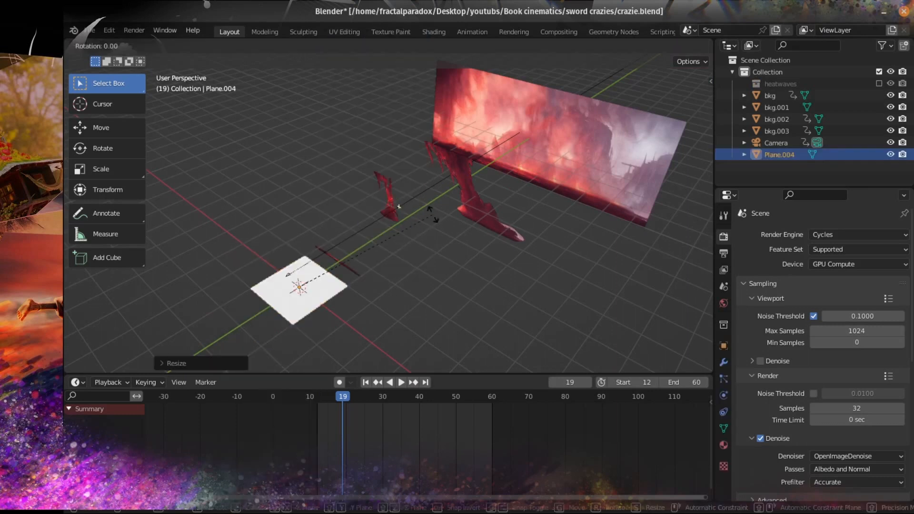
pyautogui.write('x90')
pyautogui.press('Return')
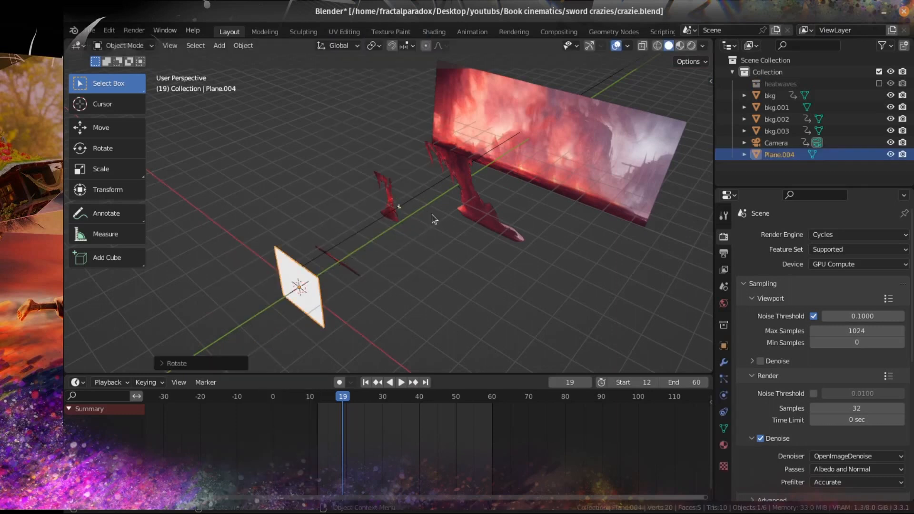
# Scale the upright plane by 10 along X and move it about 28 m along Y toward the background layers.
pyautogui.write('sx10')
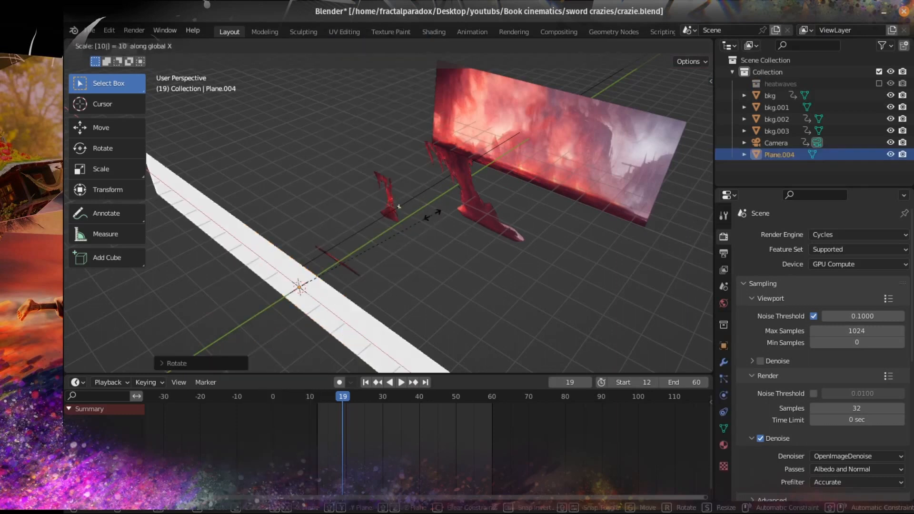
pyautogui.press('Return')
pyautogui.moveTo(437, 220); pyautogui.dragTo(375, 292, button='middle')
pyautogui.press('g')
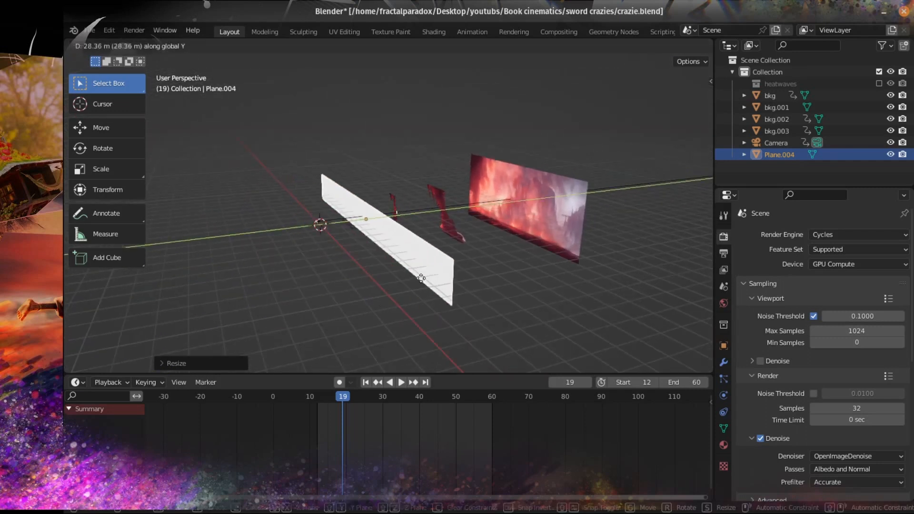
pyautogui.click(416, 278)
# Resize the plane uniformly in the camera view so it extends well past both sides of the frame.
pyautogui.press('KP_0')
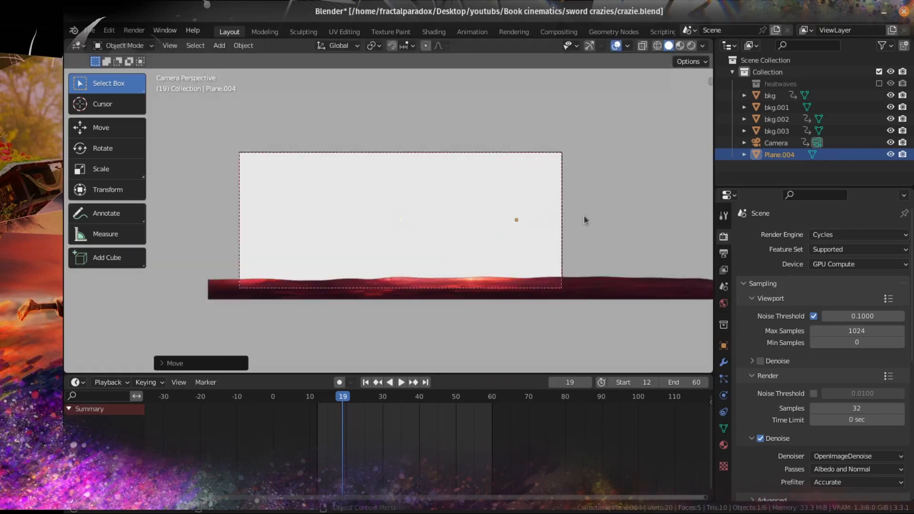
pyautogui.press('s')
pyautogui.click(562, 220)
pyautogui.scroll(-4, 559, 221)
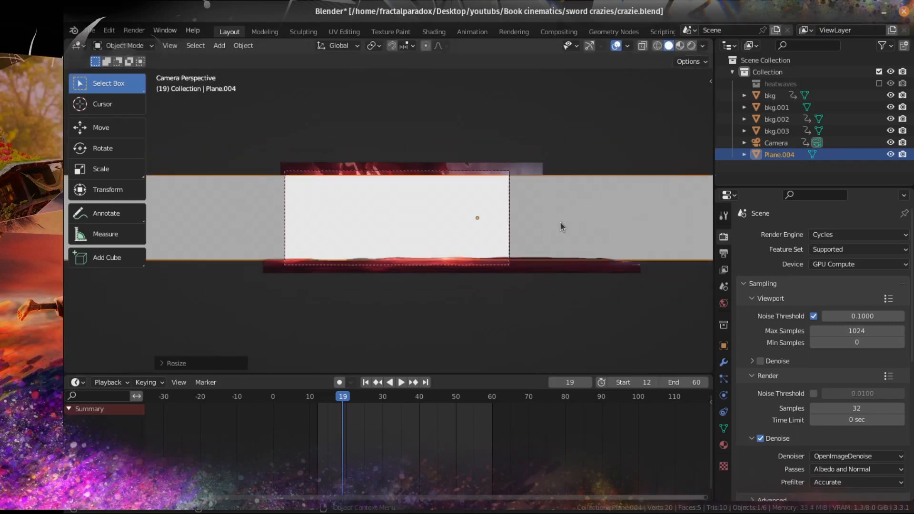
pyautogui.press('s')
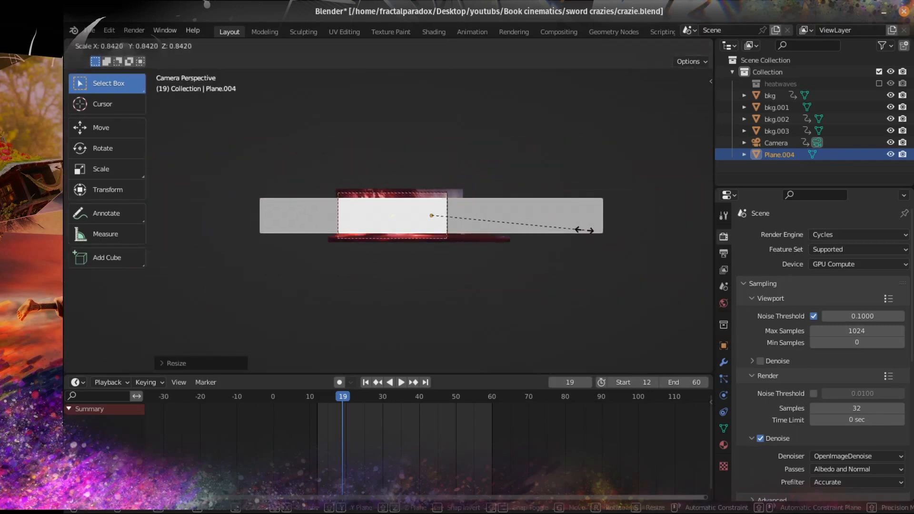
pyautogui.click(600, 231)
# Apply the scale of the new plane.
pyautogui.moveTo(598, 230); pyautogui.dragTo(534, 240, button='middle')
pyautogui.scroll(-4, 541, 232)
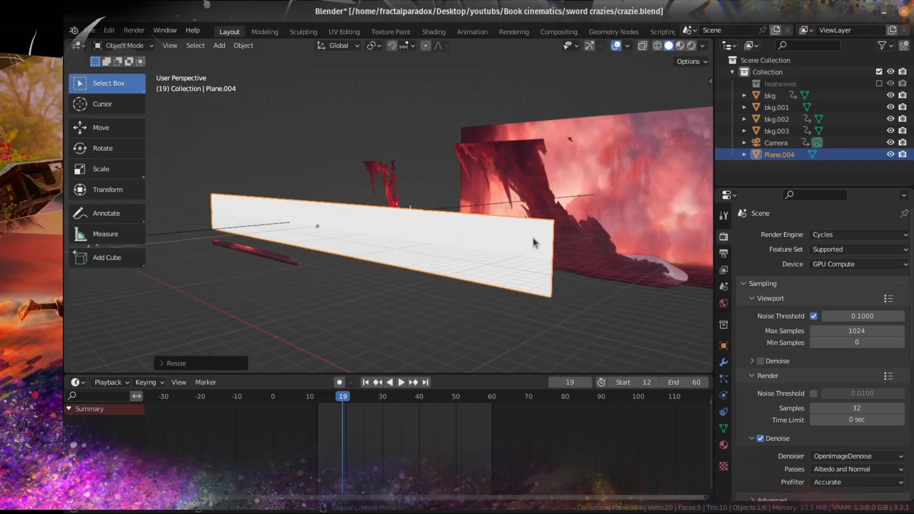
pyautogui.hotkey('ctrl', 'a')
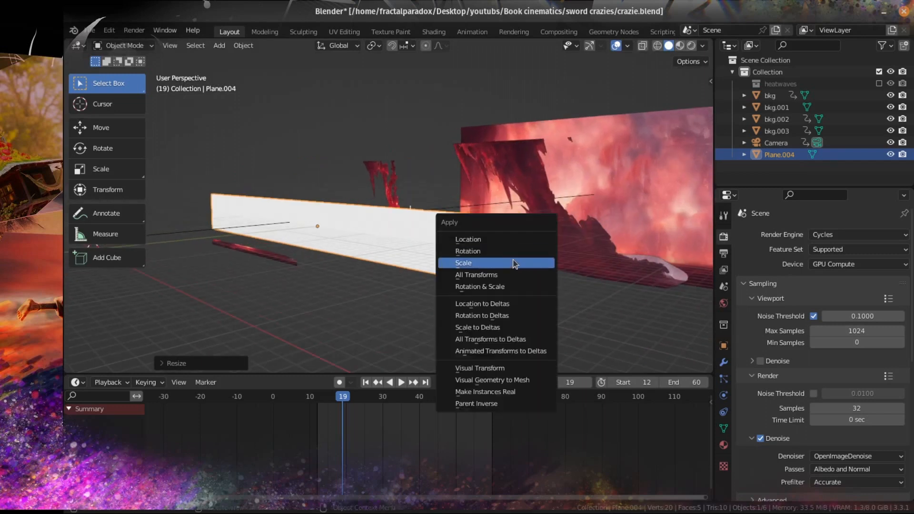
pyautogui.click(490, 261)
# Lower the plane about 1.2 m along Z in the camera view and save the file.
pyautogui.press('KP_0')
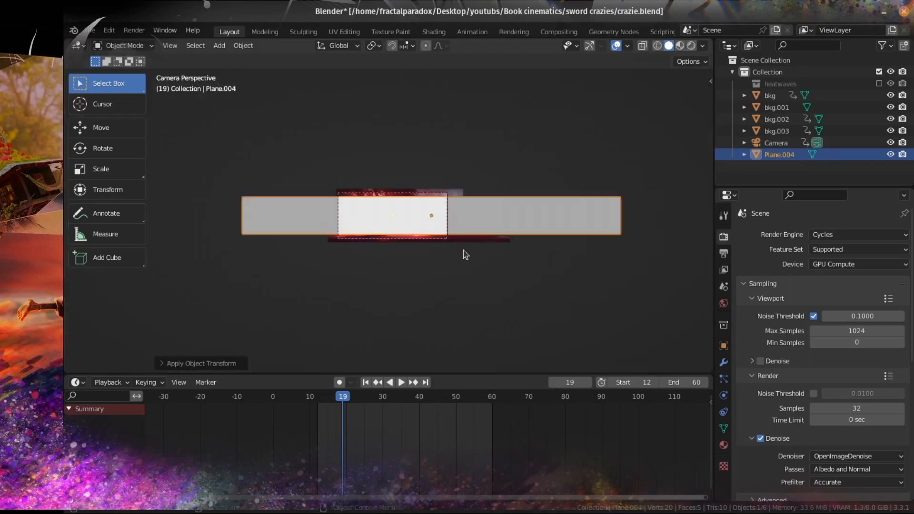
pyautogui.press('g')
pyautogui.press('y')
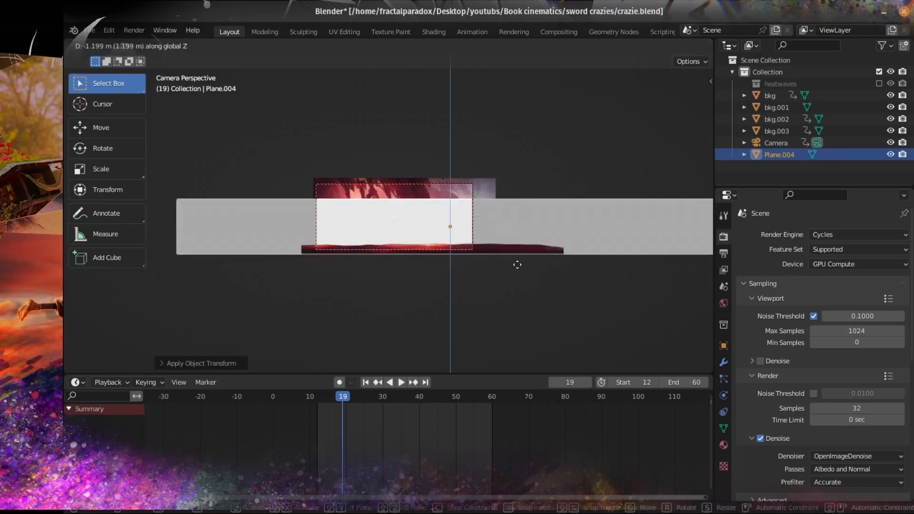
pyautogui.click(516, 263)
pyautogui.scroll(2, 495, 261)
pyautogui.hotkey('ctrl', 's')
pyautogui.scroll(2, 490, 257)
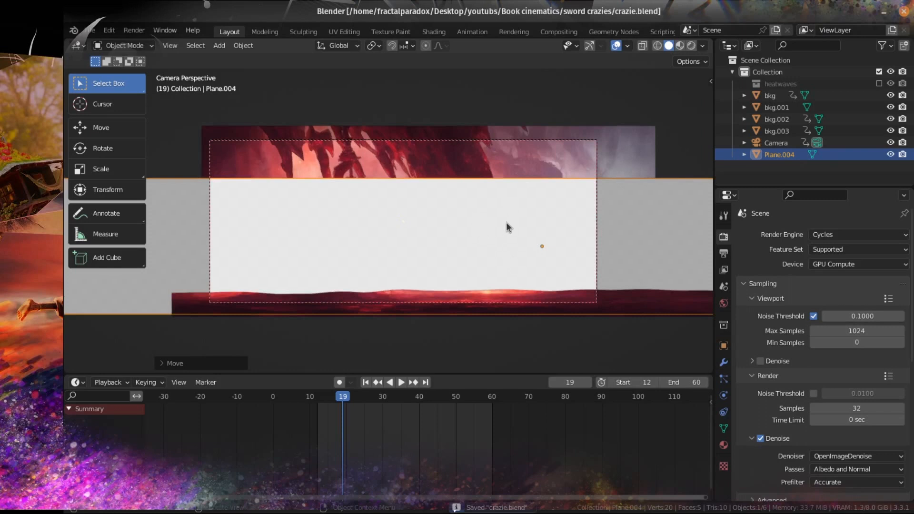
# Create a new material for the plane in the Shading workspace and name it Heat distortion.
pyautogui.click(434, 32)
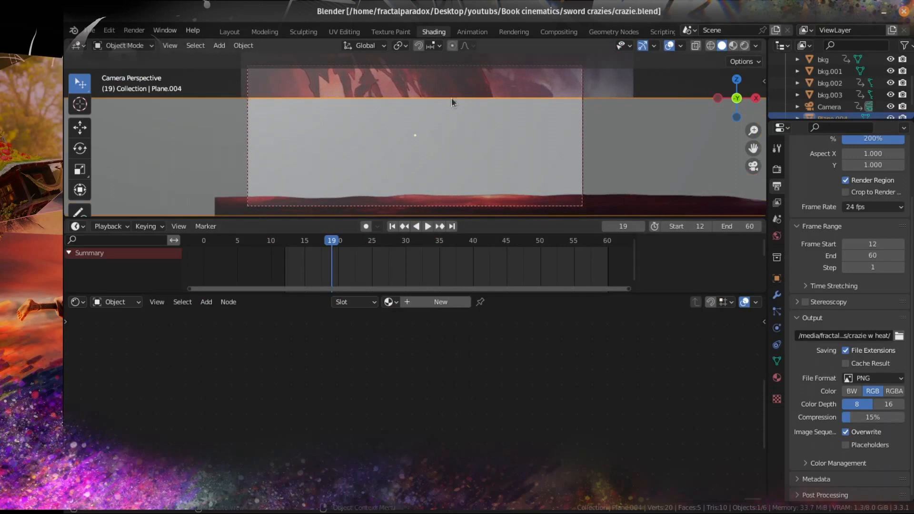
pyautogui.click(454, 305)
pyautogui.doubleClick(406, 303)
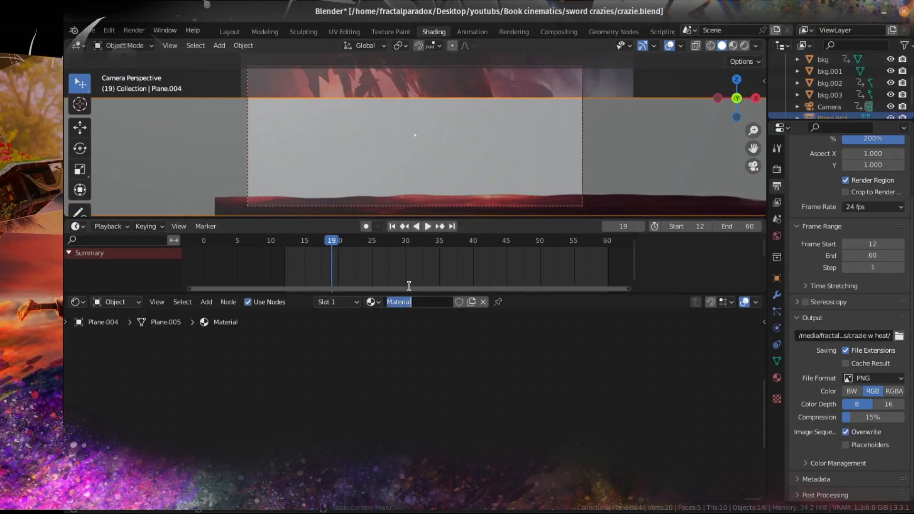
pyautogui.write('HE')
pyautogui.press('Return')
# Set the Shading workspace's 3D viewport to rendered shading with the whole camera frame in view.
pyautogui.scroll(3, 497, 157)
pyautogui.click(744, 45)
pyautogui.scroll(-4, 642, 95)
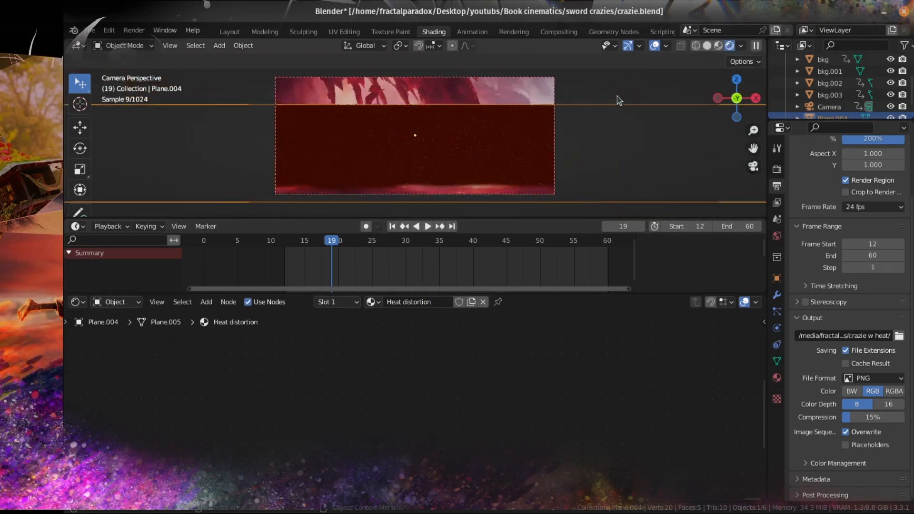
# Delete the Principled BSDF node from the Heat distortion material.
pyautogui.press('Home')
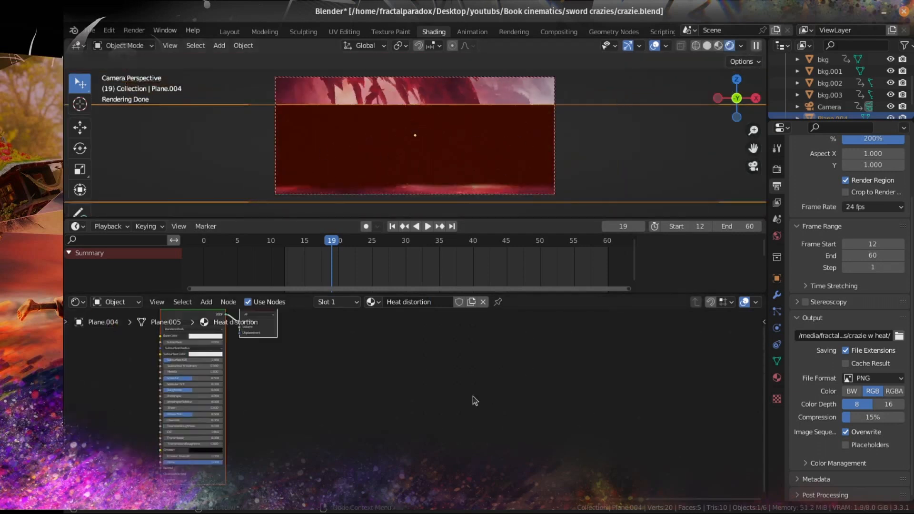
pyautogui.click(464, 383)
pyautogui.press('x')
pyautogui.scroll(5, 410, 381)
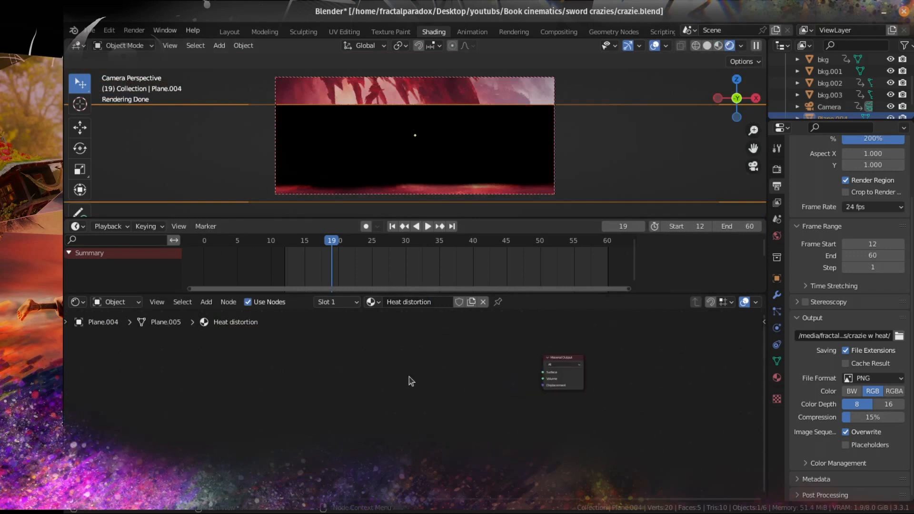
# Add a Refraction BSDF node to the Heat distortion material and place it left of the Material Output node.
pyautogui.moveTo(446, 427); pyautogui.dragTo(369, 492, button='middle')
pyautogui.scroll(4, 421, 457)
pyautogui.moveTo(449, 391); pyautogui.dragTo(522, 348, button='middle')
pyautogui.scroll(3, 522, 348)
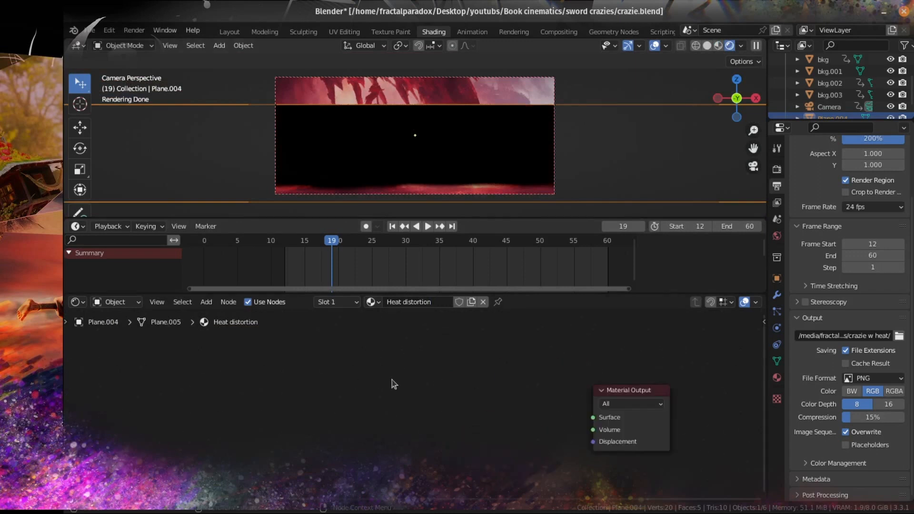
pyautogui.hotkey('ctrl', 'space')
pyautogui.scroll(1, 504, 269)
pyautogui.moveTo(708, 262); pyautogui.dragTo(522, 247, button='middle')
pyautogui.scroll(2, 653, 242)
pyautogui.scroll(1, 655, 247)
pyautogui.scroll(1, 522, 247)
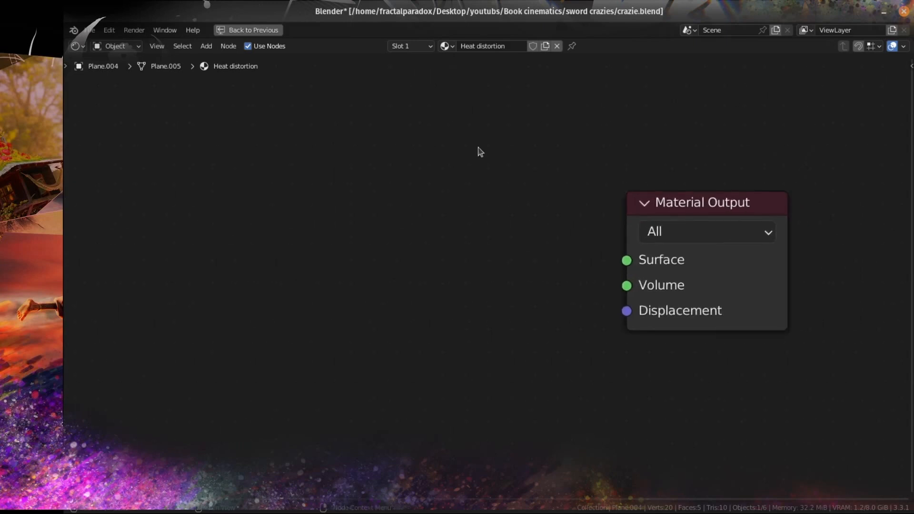
pyautogui.hotkey('shift', 'a')
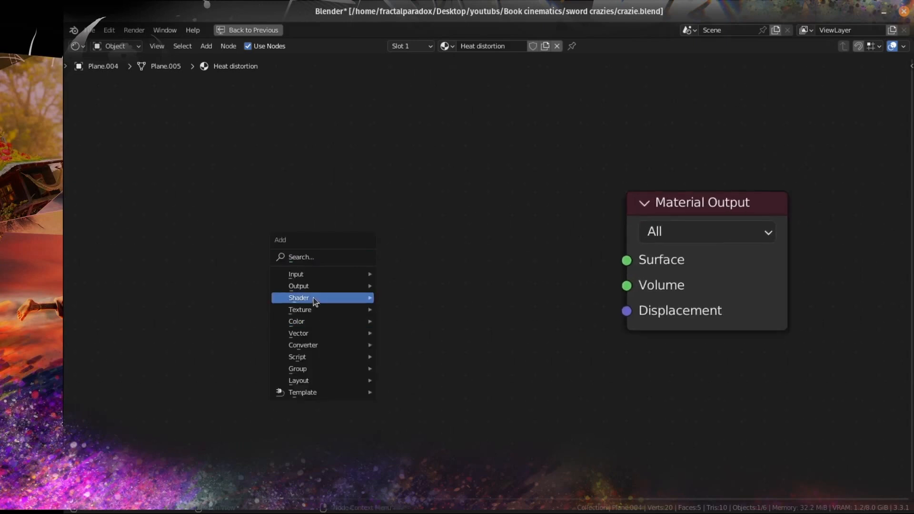
pyautogui.moveTo(313, 298)
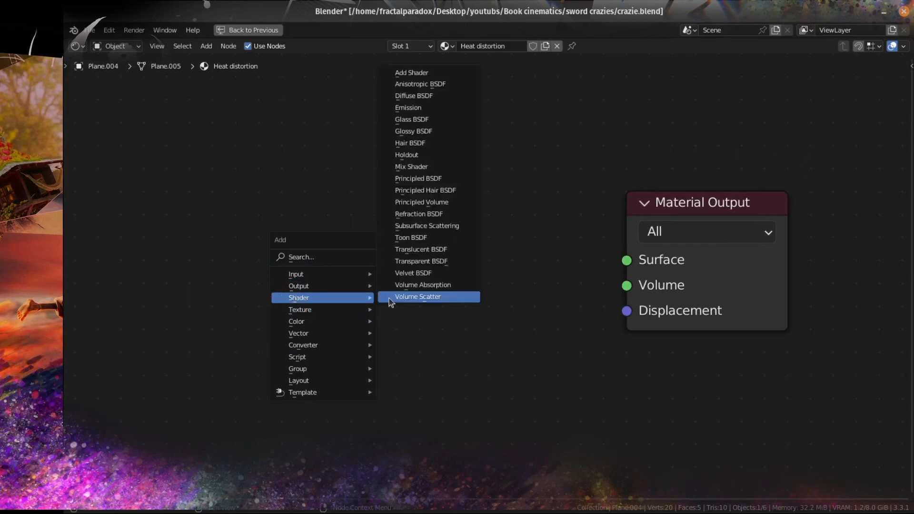
pyautogui.click(429, 215)
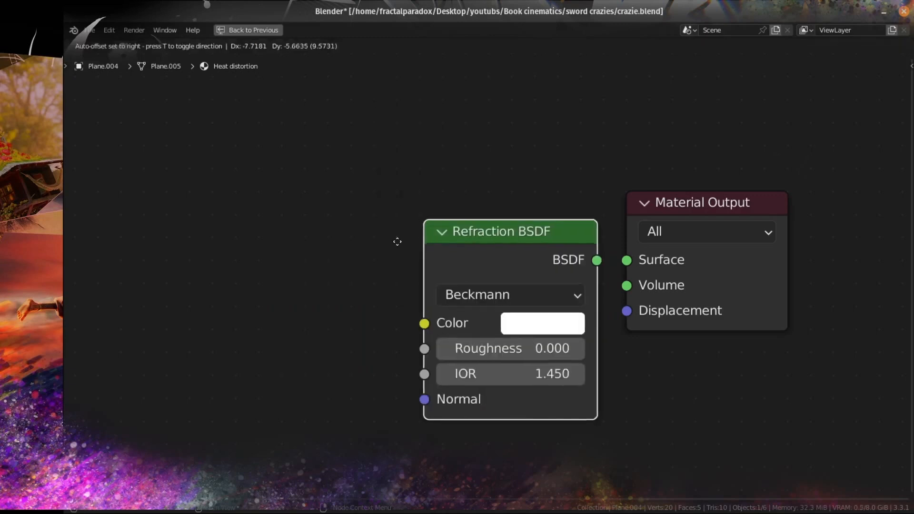
pyautogui.moveTo(373, 195)
pyautogui.mouseDown()
pyautogui.moveTo(388, 198)
pyautogui.moveTo(380, 202)
pyautogui.mouseUp()
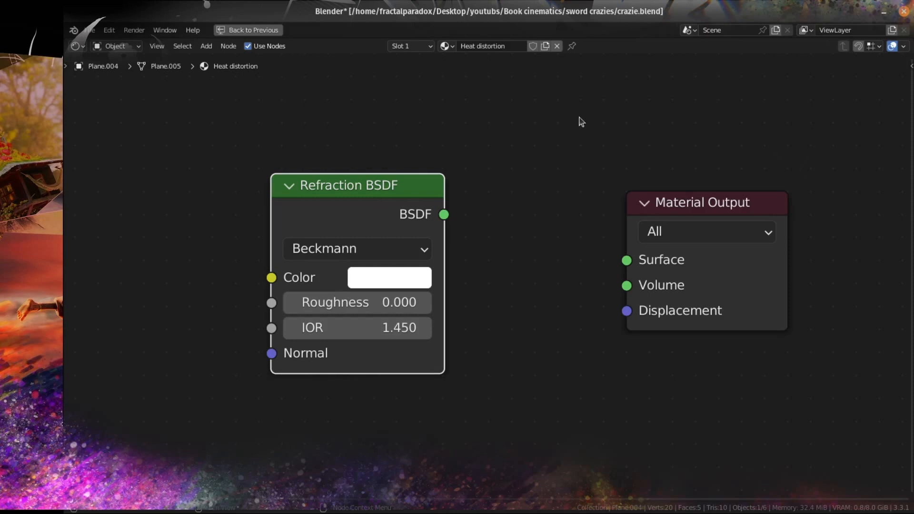
pyautogui.moveTo(398, 198); pyautogui.dragTo(384, 219)
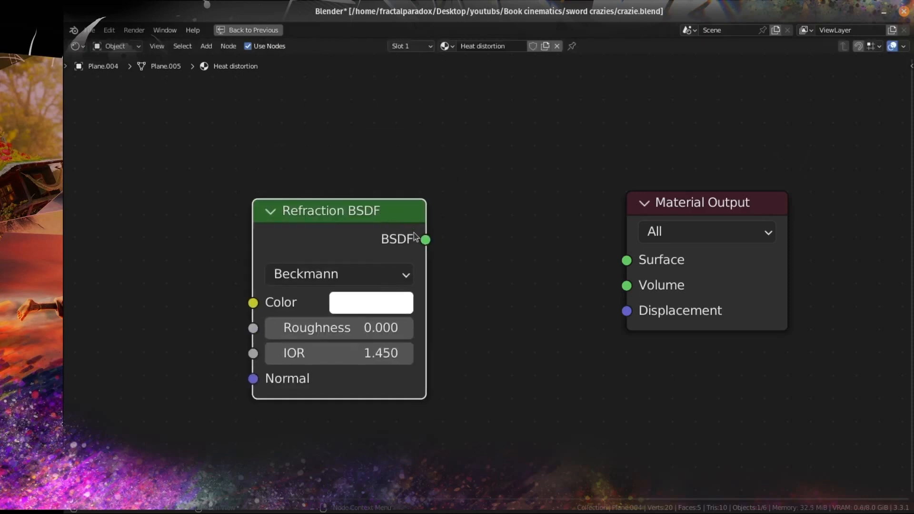
# Connect the Refraction BSDF output to the Material Output's Surface input and check the plane through the camera.
pyautogui.moveTo(414, 236); pyautogui.dragTo(620, 266)
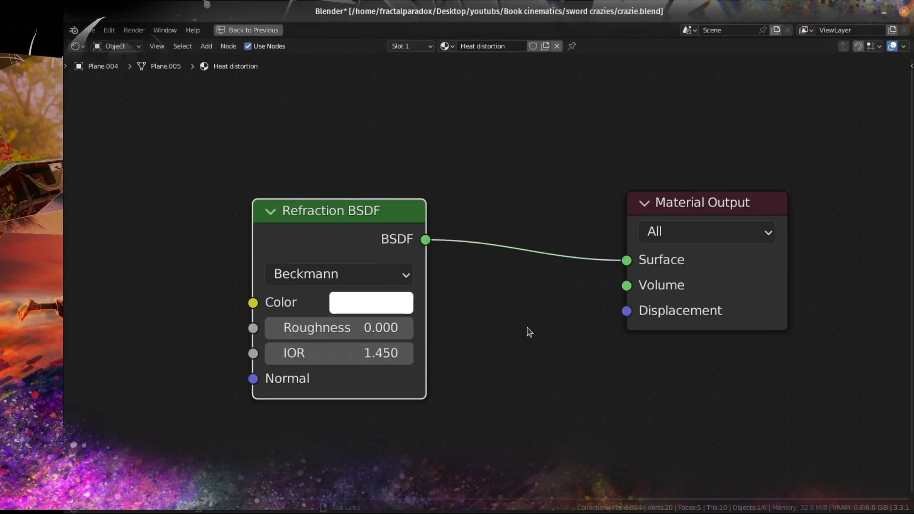
pyautogui.hotkey('ctrl', 'space')
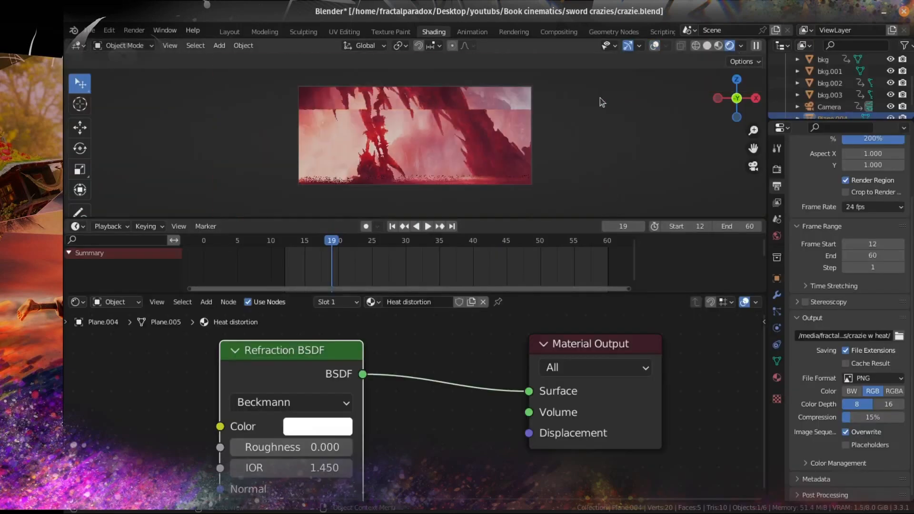
pyautogui.moveTo(599, 98); pyautogui.dragTo(566, 98, button='middle')
pyautogui.press('KP_0')
pyautogui.scroll(3, 412, 158)
pyautogui.scroll(6, 519, 152)
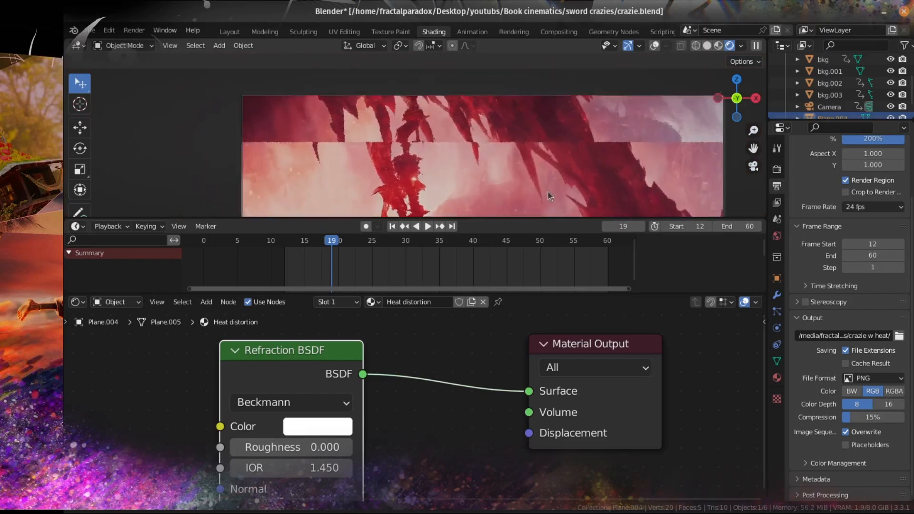
pyautogui.scroll(-3, 441, 155)
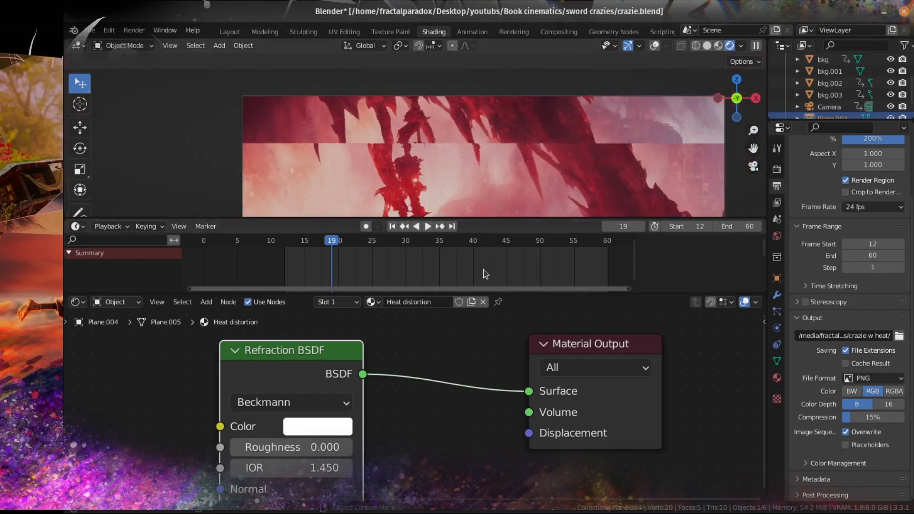
# Raise the Refraction BSDF's IOR to 2.650 and inspect the refraction in the maximized camera view.
pyautogui.moveTo(312, 355); pyautogui.dragTo(426, 357)
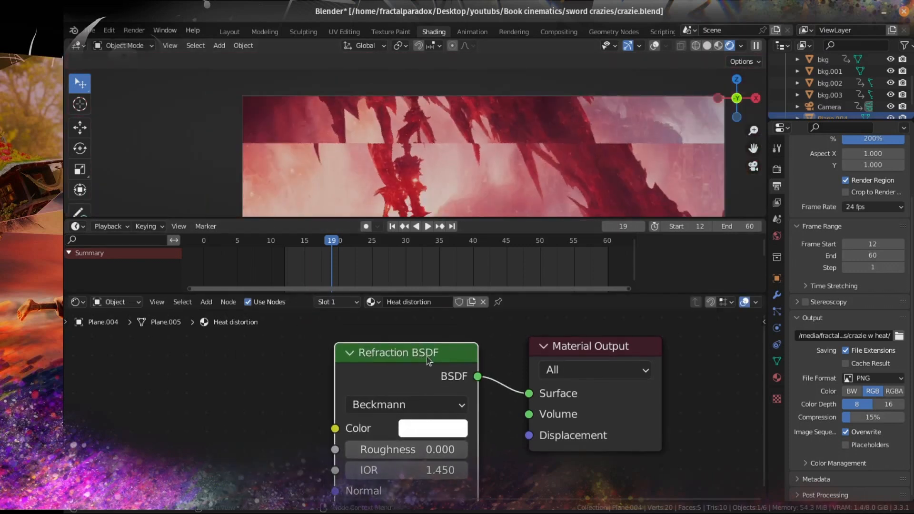
pyautogui.moveTo(487, 467); pyautogui.dragTo(474, 411, button='middle')
pyautogui.scroll(2, 489, 374)
pyautogui.scroll(1, 474, 411)
pyautogui.moveTo(436, 386)
pyautogui.mouseDown()
pyautogui.moveTo(476, 387)
pyautogui.moveTo(429, 386)
pyautogui.moveTo(441, 386)
pyautogui.mouseUp()
pyautogui.scroll(-6, 536, 164)
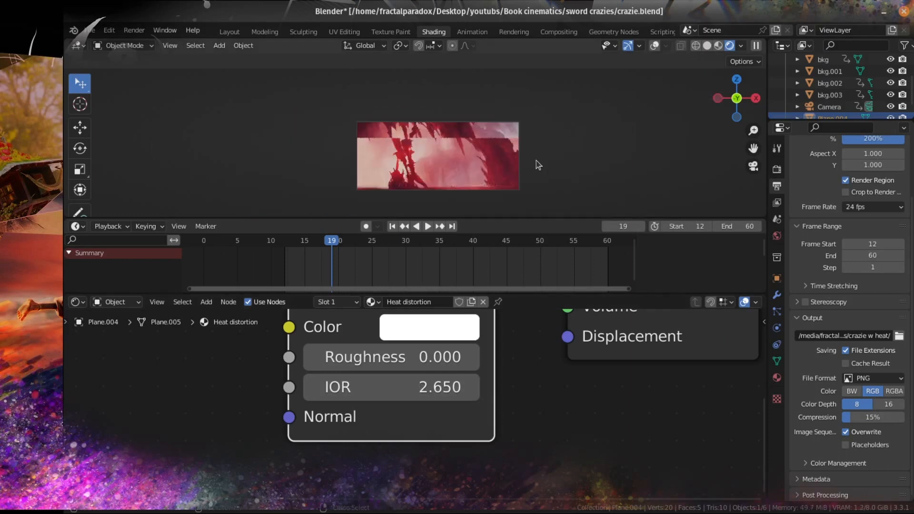
pyautogui.hotkey('ctrl', 'space')
pyautogui.scroll(3, 598, 272)
pyautogui.scroll(4, 561, 309)
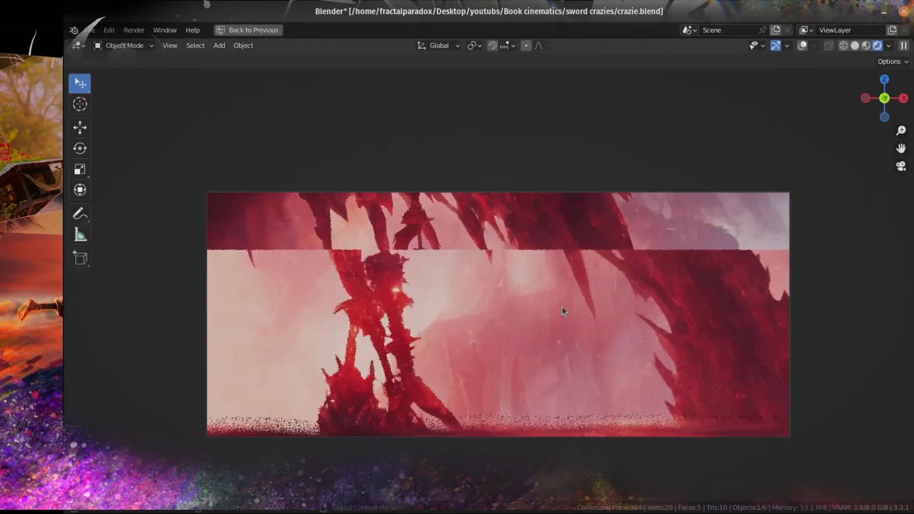
pyautogui.scroll(1, 578, 311)
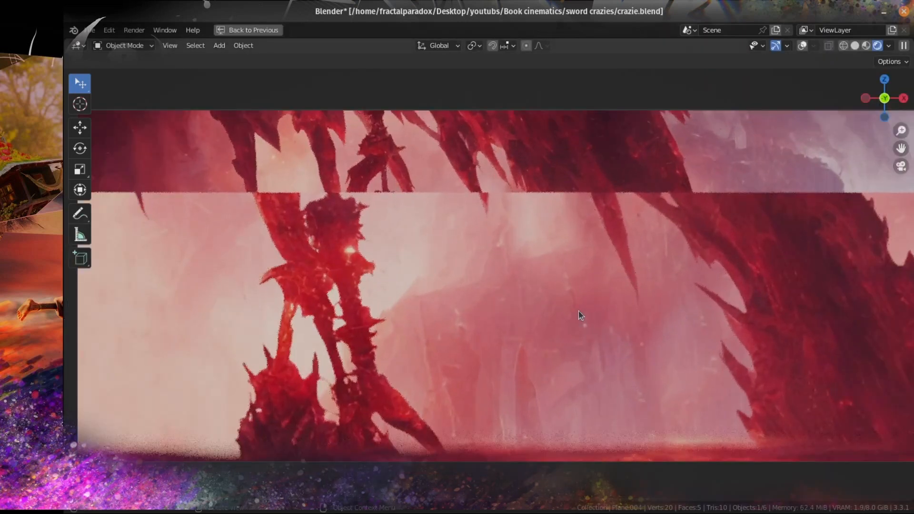
pyautogui.scroll(-1, 579, 311)
pyautogui.click(244, 30)
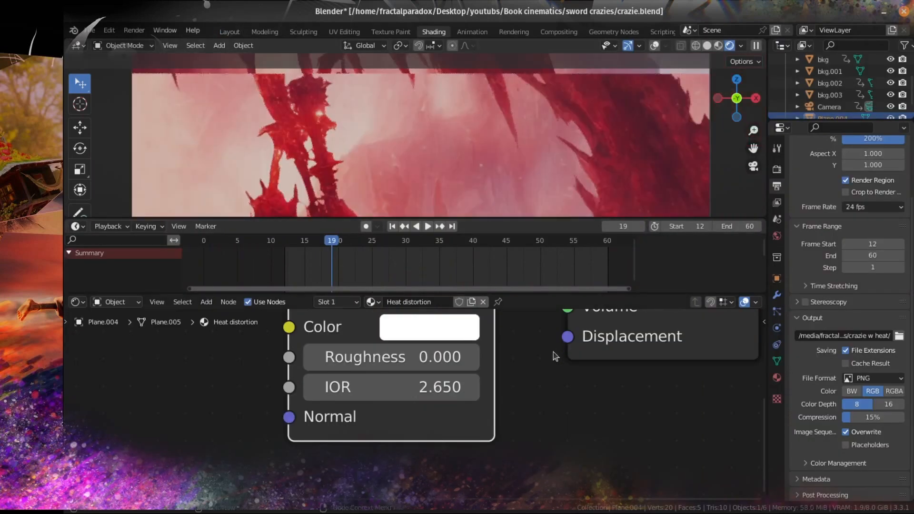
# Set the Refraction BSDF's IOR to 1.000.
pyautogui.click(371, 388)
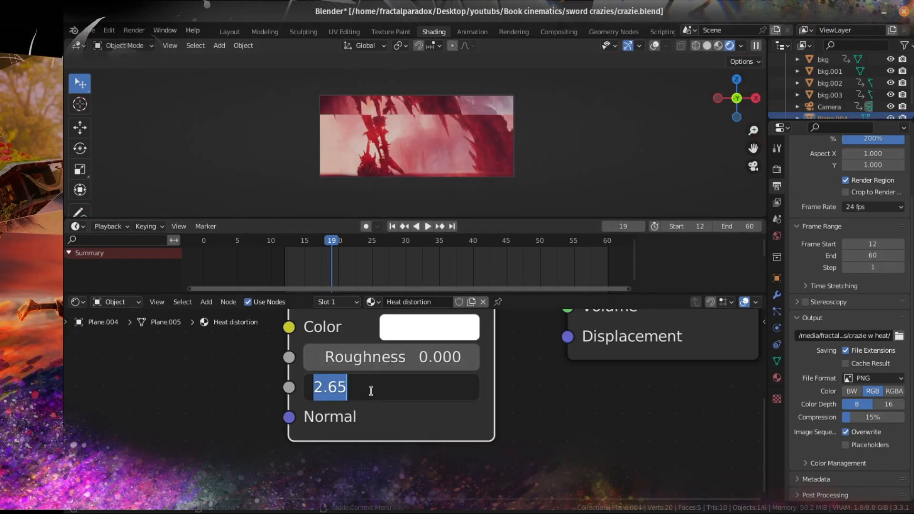
pyautogui.write('1')
pyautogui.press('Return')
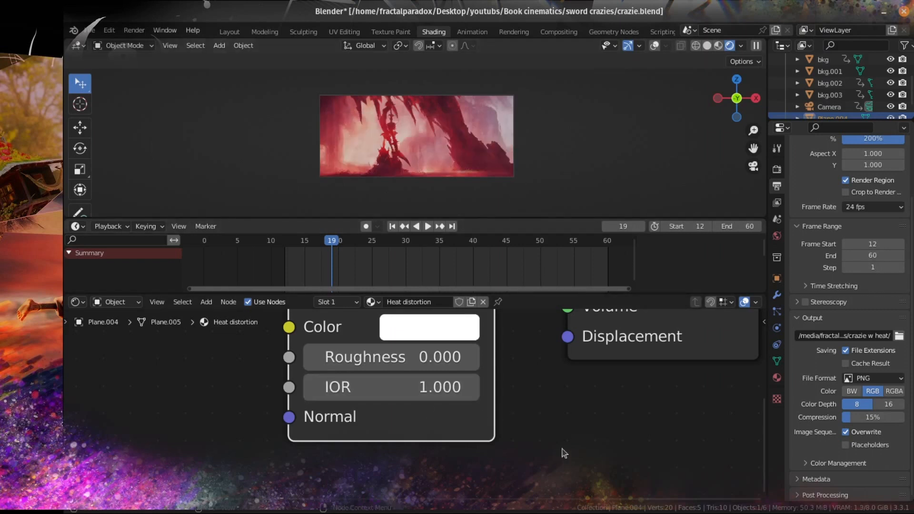
# Hide the viewport overlays and examine the refractive plane from outside the camera view.
pyautogui.moveTo(491, 98); pyautogui.dragTo(584, 87, button='middle')
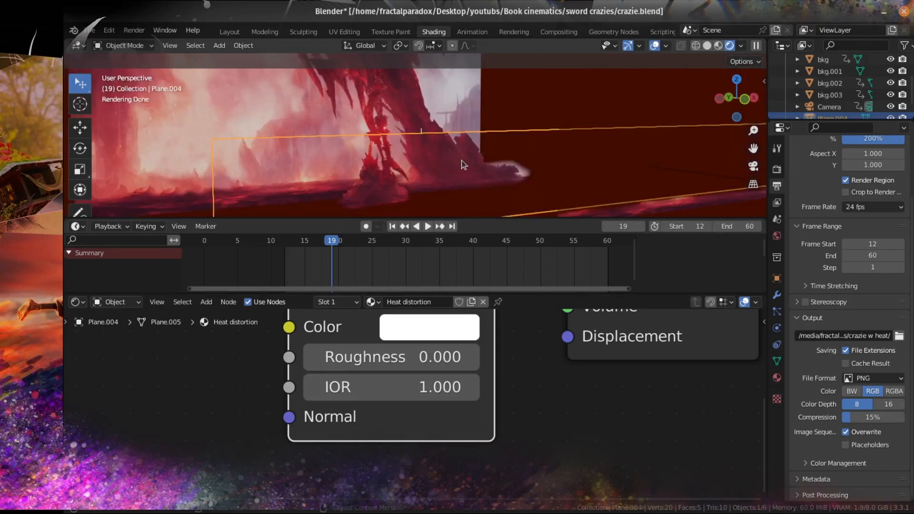
pyautogui.scroll(1, 461, 165)
pyautogui.click(654, 45)
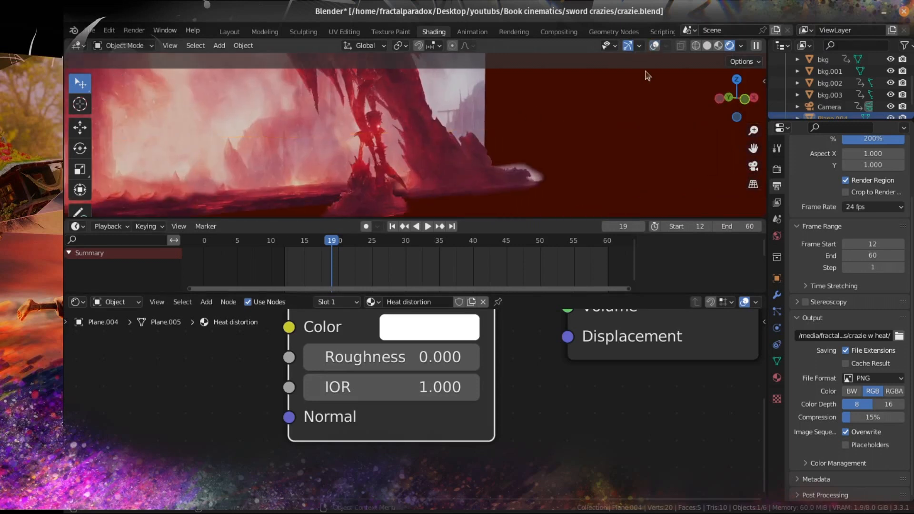
pyautogui.moveTo(591, 133); pyautogui.dragTo(570, 135, button='middle')
pyautogui.scroll(2, 467, 163)
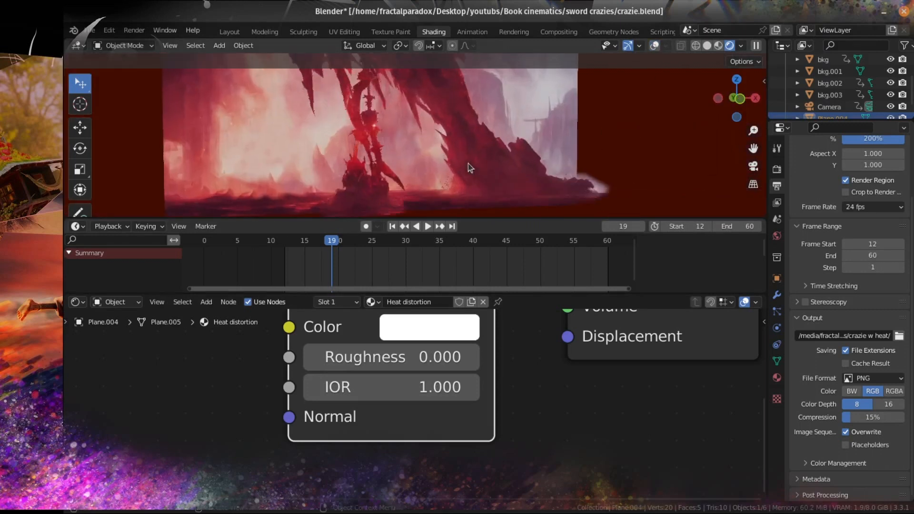
pyautogui.moveTo(468, 163); pyautogui.dragTo(494, 173, button='middle')
# Move the Refraction BSDF node well to the left of the Material Output node to make room between them.
pyautogui.scroll(-6, 518, 391)
pyautogui.scroll(-2, 520, 395)
pyautogui.moveTo(520, 395); pyautogui.dragTo(523, 408, button='middle')
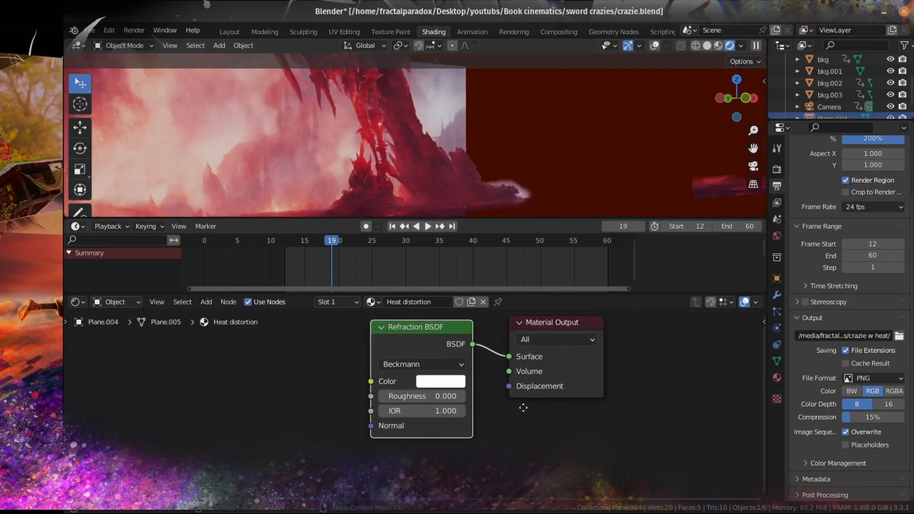
pyautogui.moveTo(393, 335); pyautogui.dragTo(204, 299)
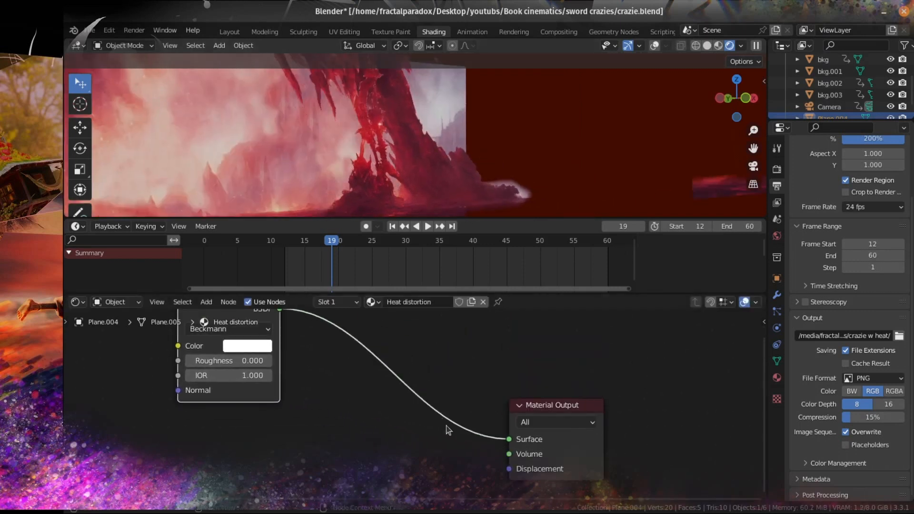
pyautogui.moveTo(321, 310); pyautogui.dragTo(459, 370, button='middle')
pyautogui.scroll(4, 490, 412)
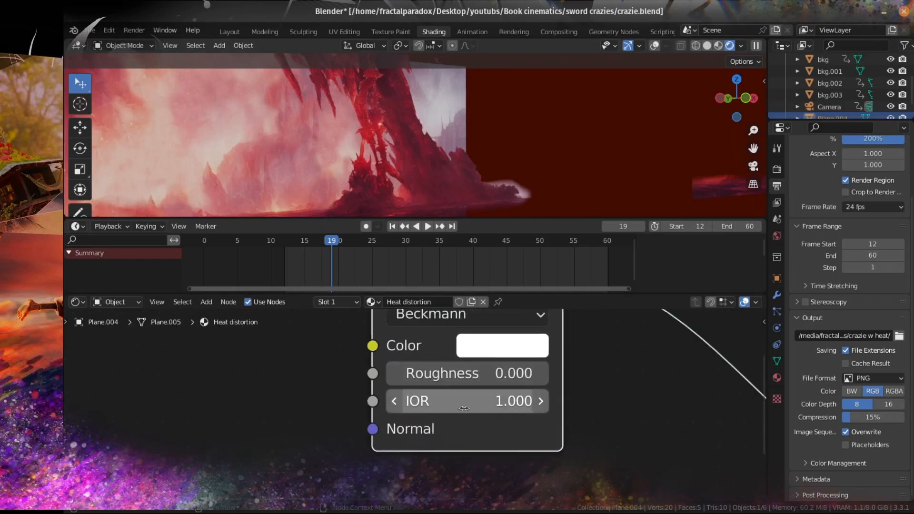
pyautogui.click(463, 408)
pyautogui.click(597, 421)
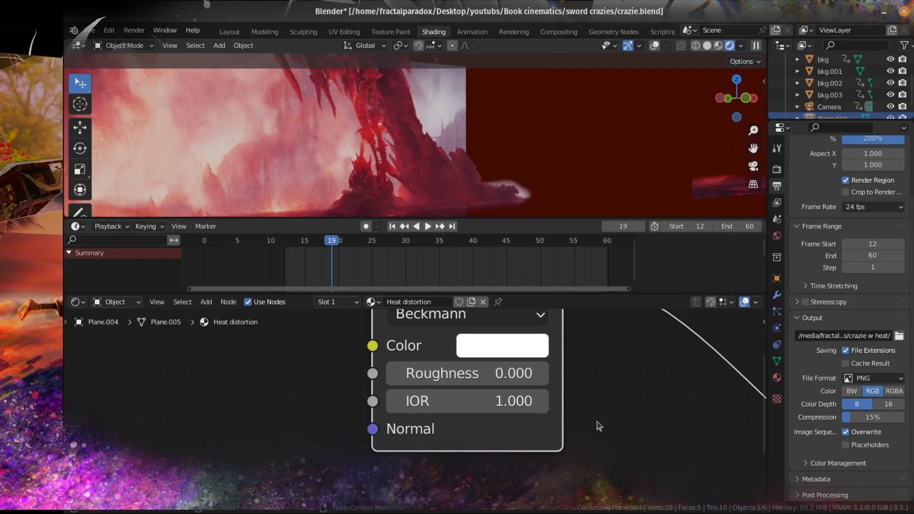
pyautogui.click(707, 46)
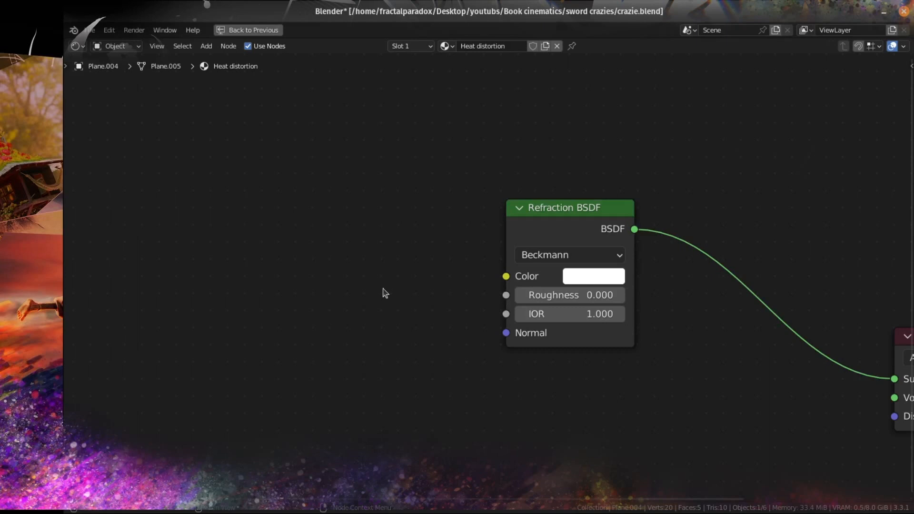
pyautogui.hotkey('ctrl', 'space')
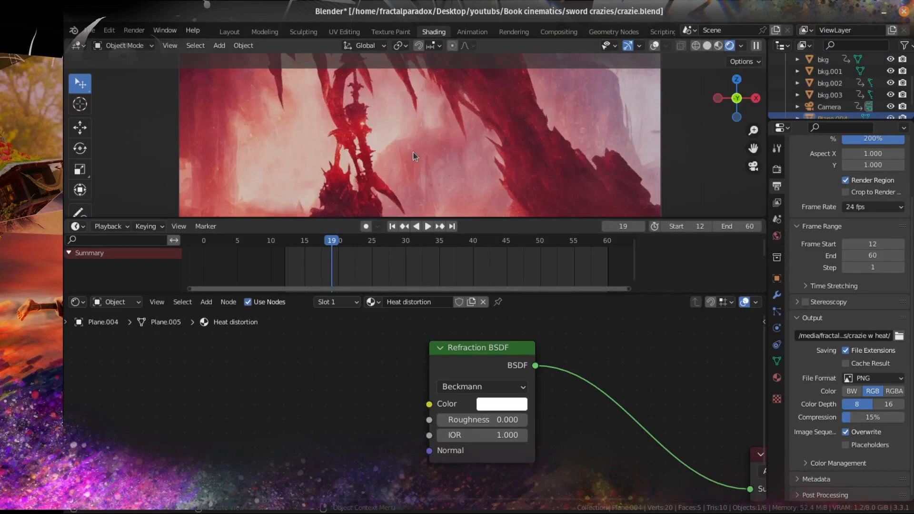
# Add a Noise Texture node to the left of the Refraction BSDF node.
pyautogui.moveTo(407, 158); pyautogui.dragTo(449, 163, button='middle')
pyautogui.scroll(-1, 323, 396)
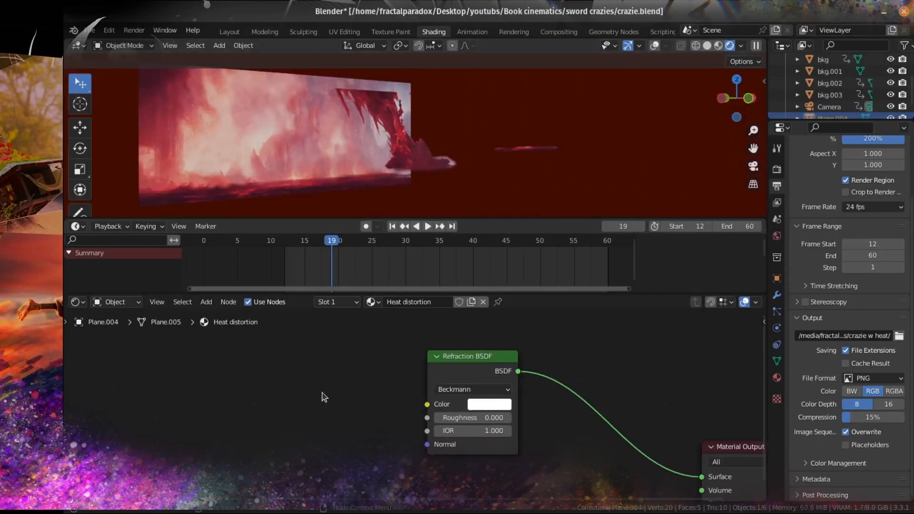
pyautogui.hotkey('shift', 'a')
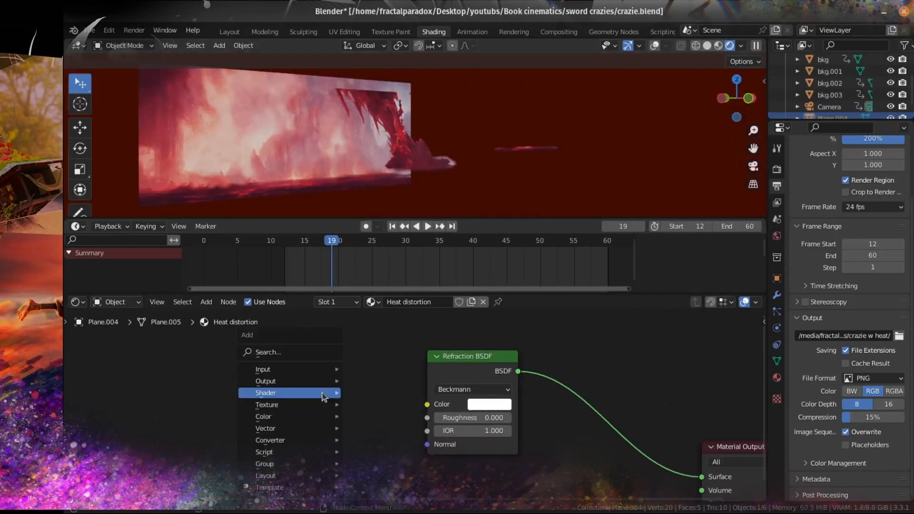
pyautogui.moveTo(328, 393)
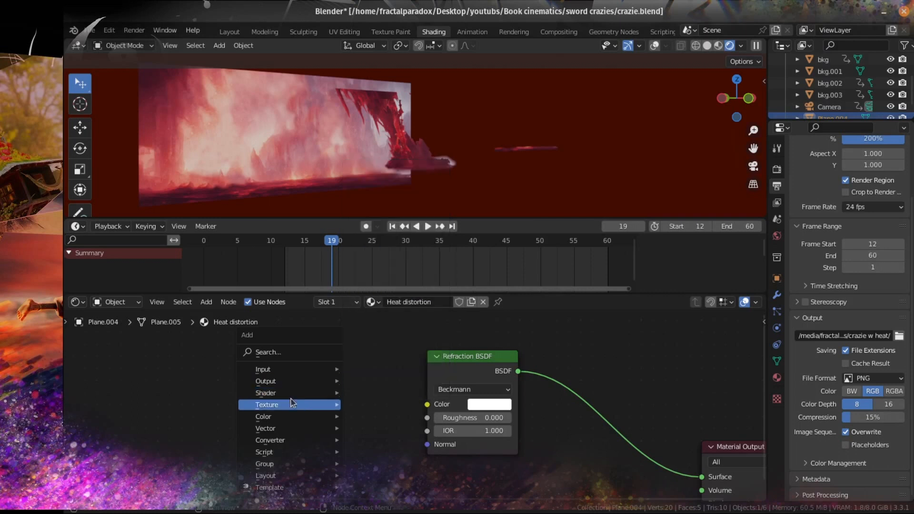
pyautogui.moveTo(306, 407)
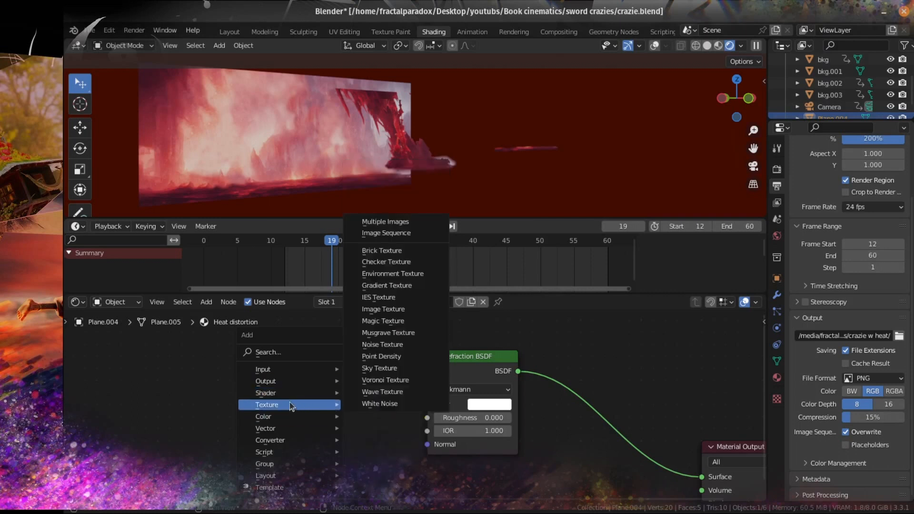
pyautogui.click(393, 344)
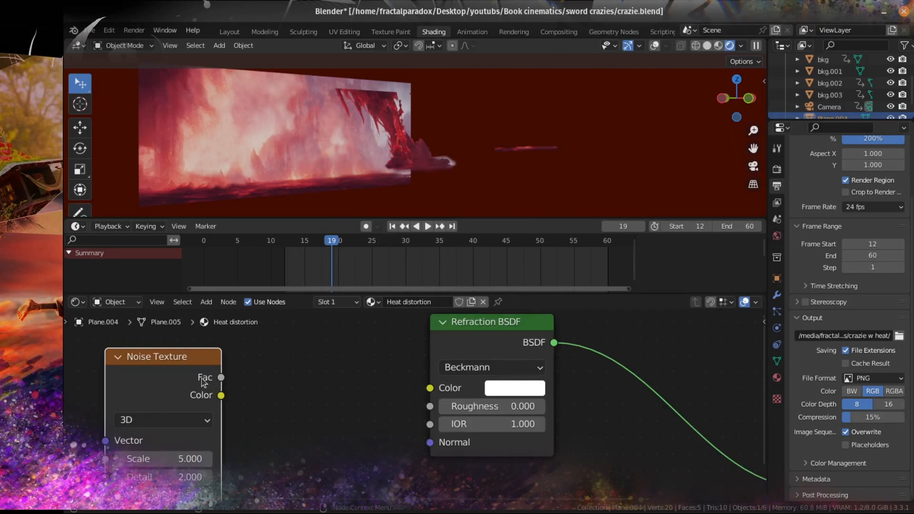
# Connect the Noise Texture's Fac output to the Refraction BSDF's IOR input and view the distortion through the camera.
pyautogui.moveTo(220, 378); pyautogui.dragTo(430, 432)
pyautogui.press('KP_0')
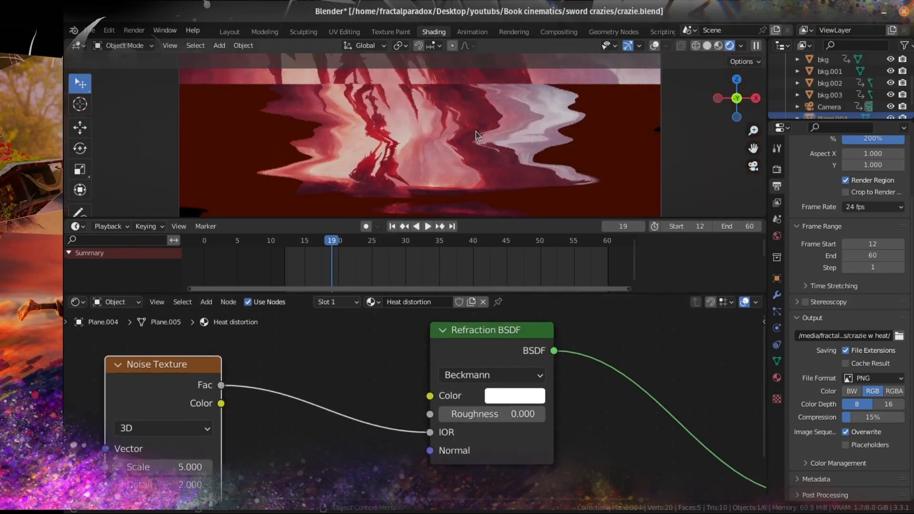
pyautogui.scroll(-3, 476, 136)
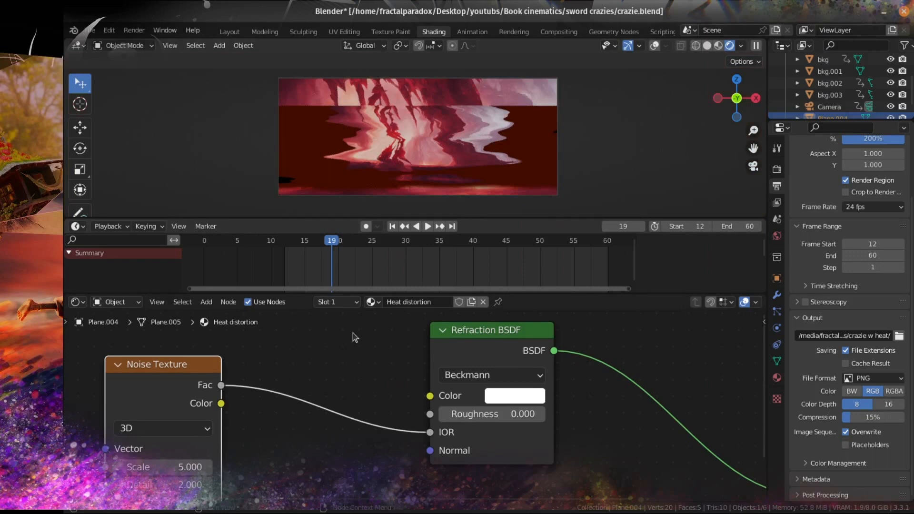
pyautogui.moveTo(353, 334); pyautogui.dragTo(382, 321, button='middle')
pyautogui.scroll(-1, 381, 321)
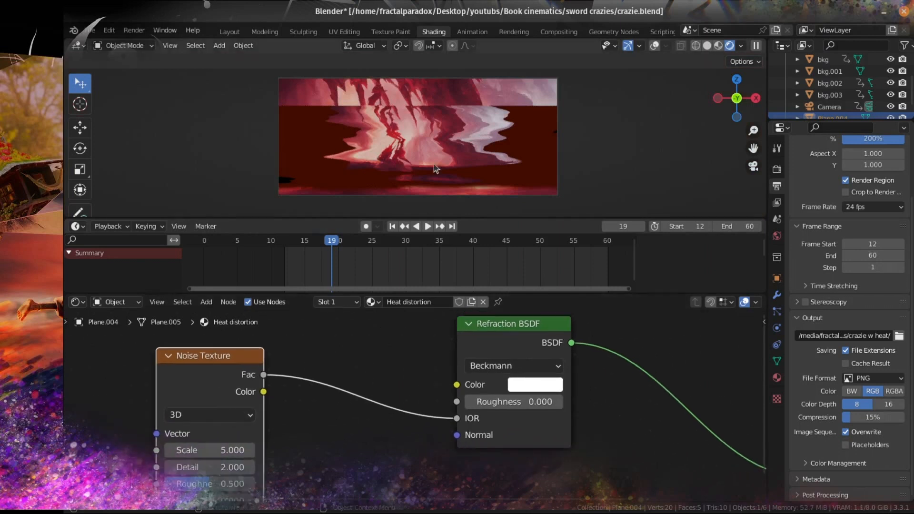
# Set the Noise Texture's Roughness to 0.525 and its Distortion to 1.4, and check the effect through the camera.
pyautogui.scroll(5, 433, 163)
pyautogui.moveTo(290, 417); pyautogui.dragTo(355, 354, button='middle')
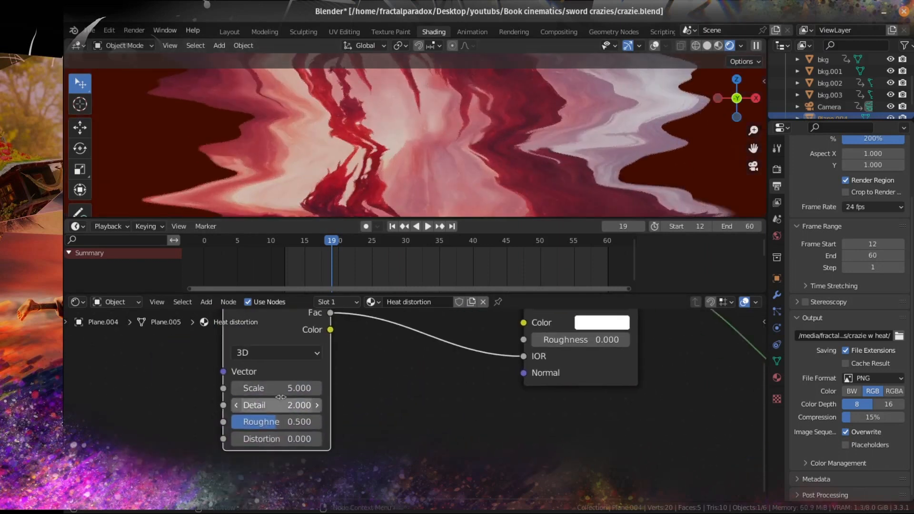
pyautogui.scroll(-2, 457, 139)
pyautogui.moveTo(271, 421); pyautogui.dragTo(294, 439)
pyautogui.scroll(-2, 547, 134)
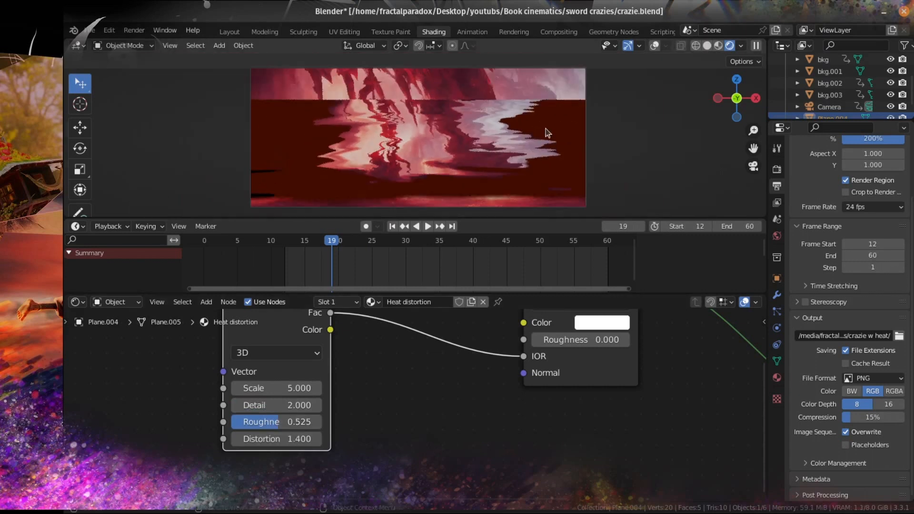
pyautogui.moveTo(547, 135); pyautogui.dragTo(524, 155, button='middle')
pyautogui.press('KP_0')
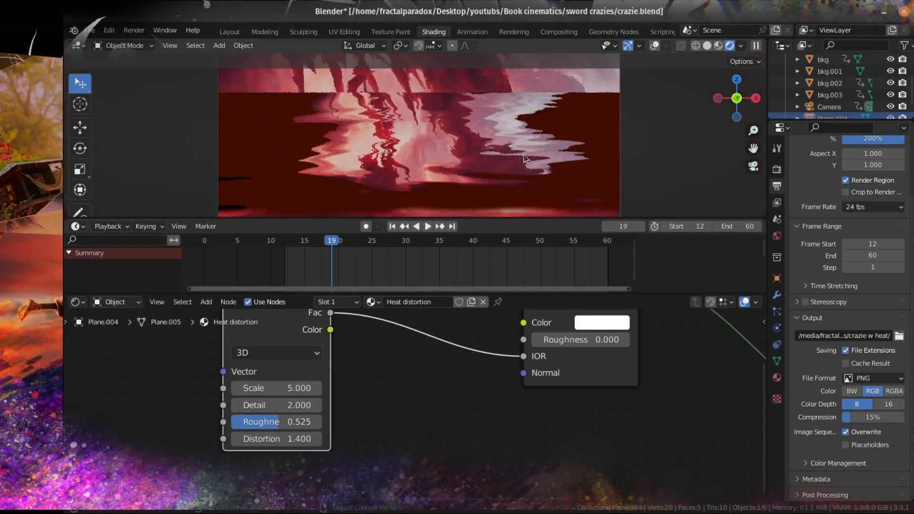
# Add Texture Coordinate and Mapping nodes in front of the Noise Texture and drive the Mapping vector with Object coordinates.
pyautogui.moveTo(280, 321); pyautogui.dragTo(394, 356, button='middle')
pyautogui.hotkey('ctrl', 't')
pyautogui.moveTo(171, 430); pyautogui.dragTo(202, 422)
pyautogui.scroll(1, 441, 89)
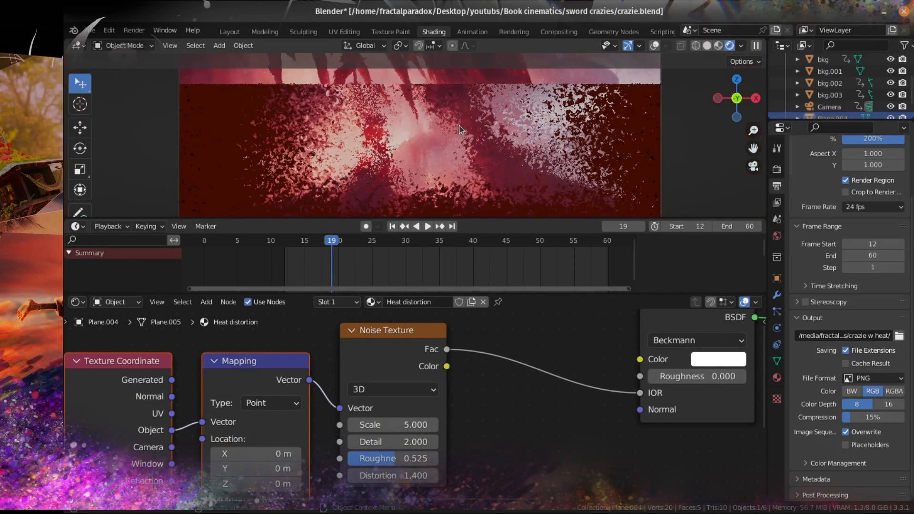
pyautogui.scroll(3, 475, 140)
pyautogui.scroll(-3, 539, 145)
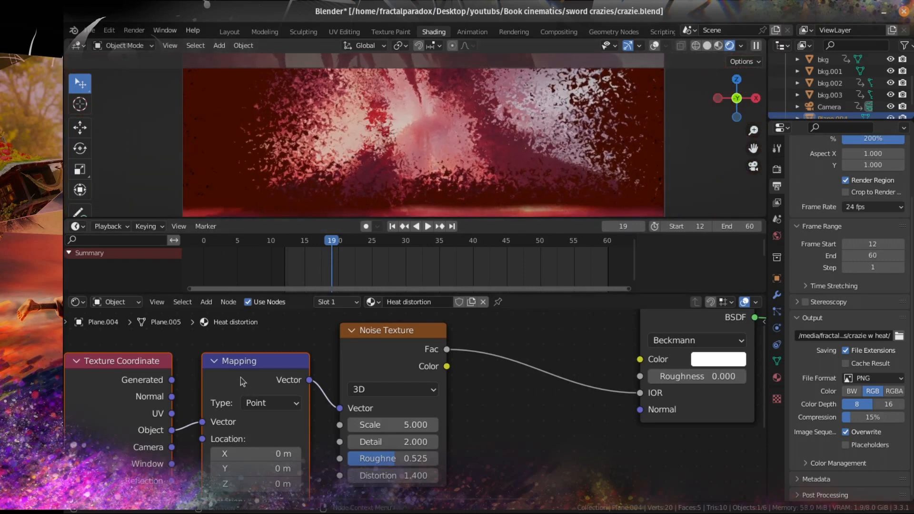
pyautogui.scroll(2, 331, 412)
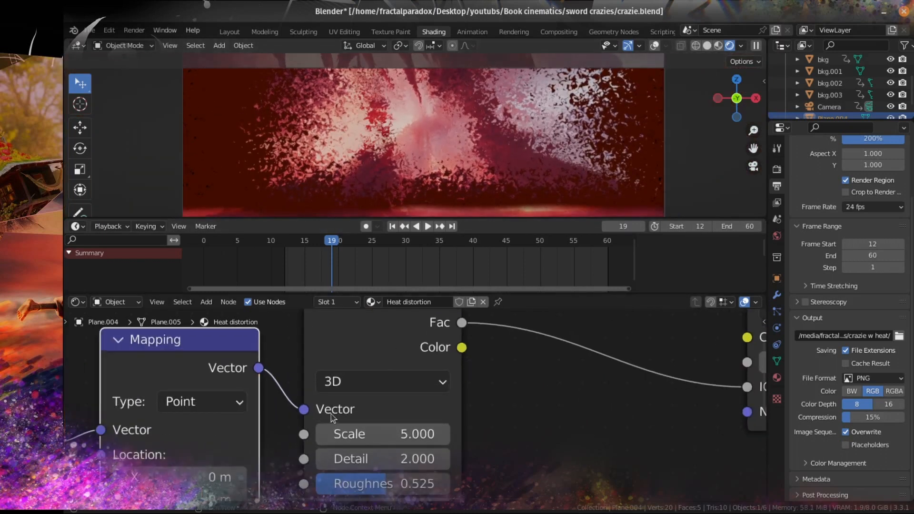
pyautogui.scroll(3, 412, 121)
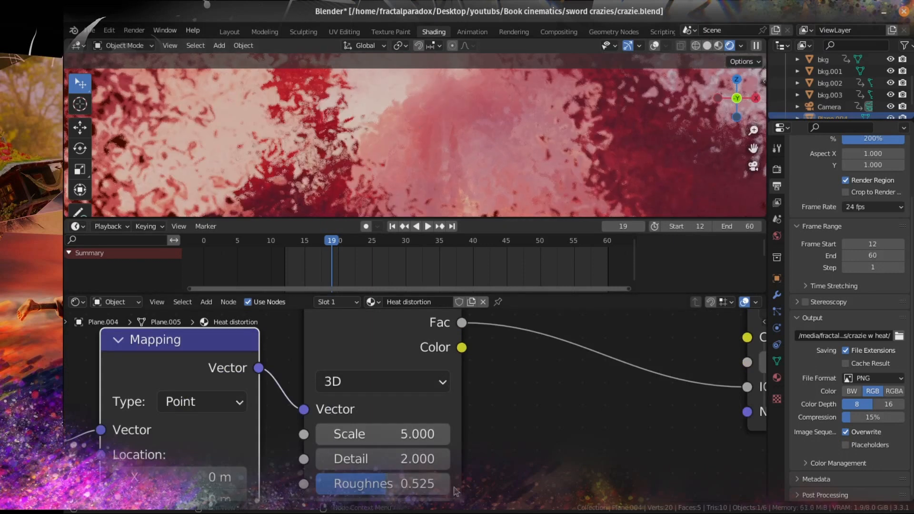
pyautogui.moveTo(506, 489); pyautogui.dragTo(418, 443, button='middle')
pyautogui.scroll(-4, 418, 442)
pyautogui.moveTo(504, 392); pyautogui.dragTo(422, 419, button='middle')
pyautogui.hotkey('shift', 'a')
pyautogui.moveTo(409, 379)
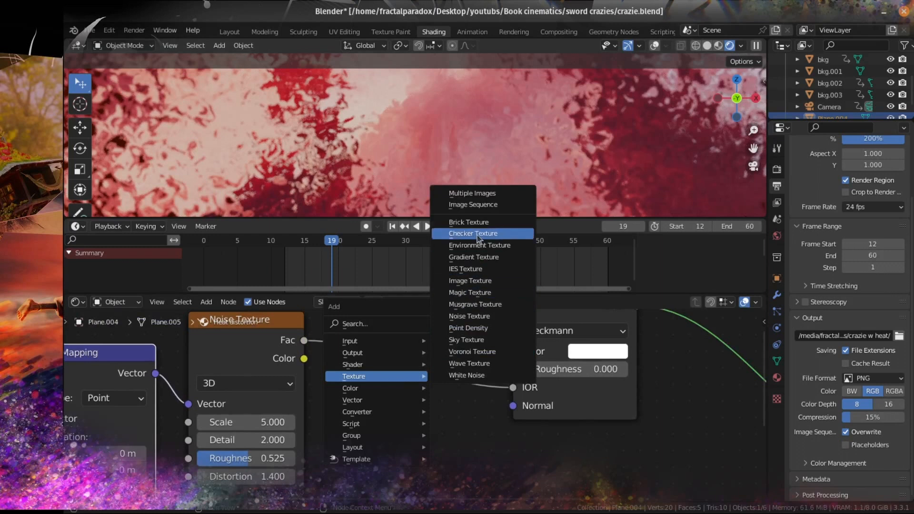
pyautogui.press('Escape')
pyautogui.hotkey('shift', 'a')
pyautogui.moveTo(362, 403)
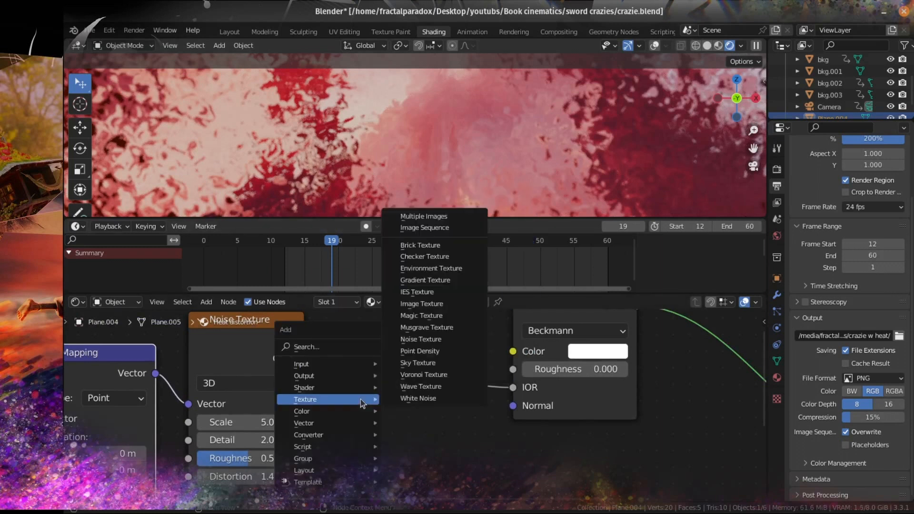
pyautogui.moveTo(347, 434)
pyautogui.click(418, 327)
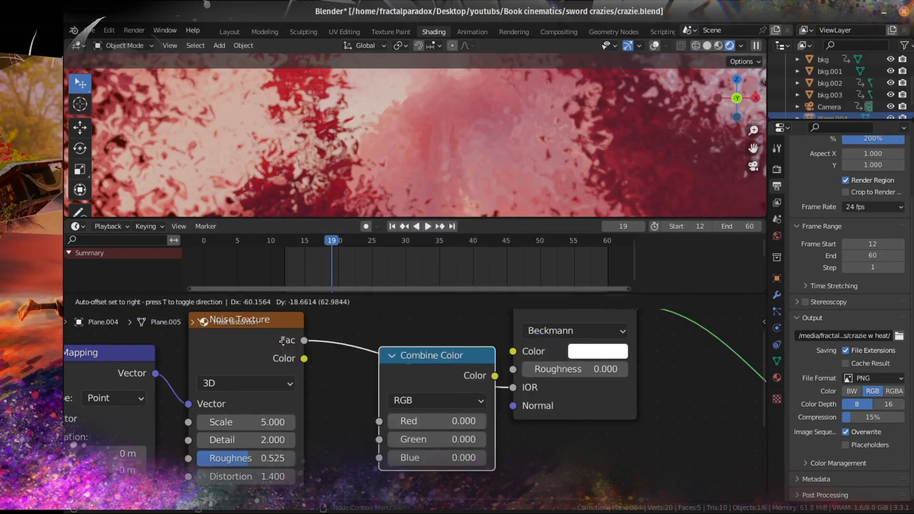
pyautogui.click(356, 326)
# Insert a ColorRamp node between the Noise Texture's Fac output and the Refraction BSDF's IOR input.
pyautogui.hotkey('shift', 'a')
pyautogui.moveTo(355, 329)
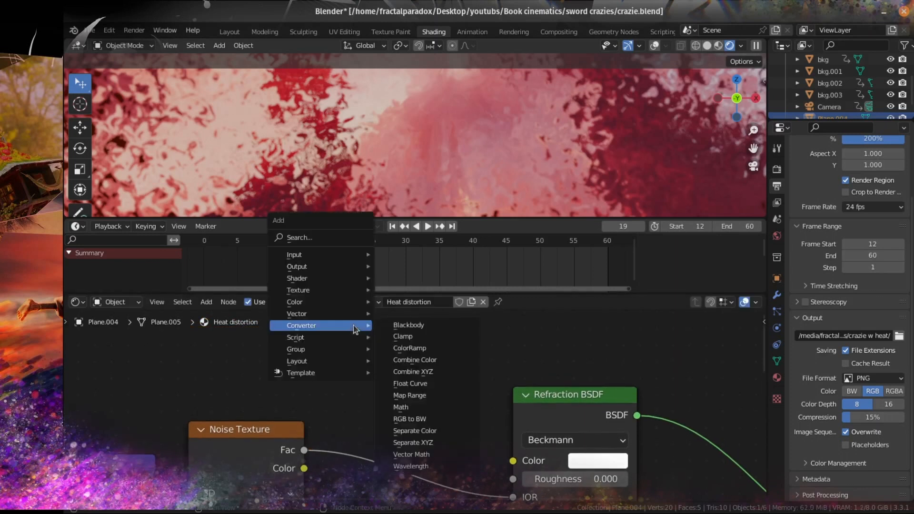
pyautogui.click(410, 347)
pyautogui.click(404, 361)
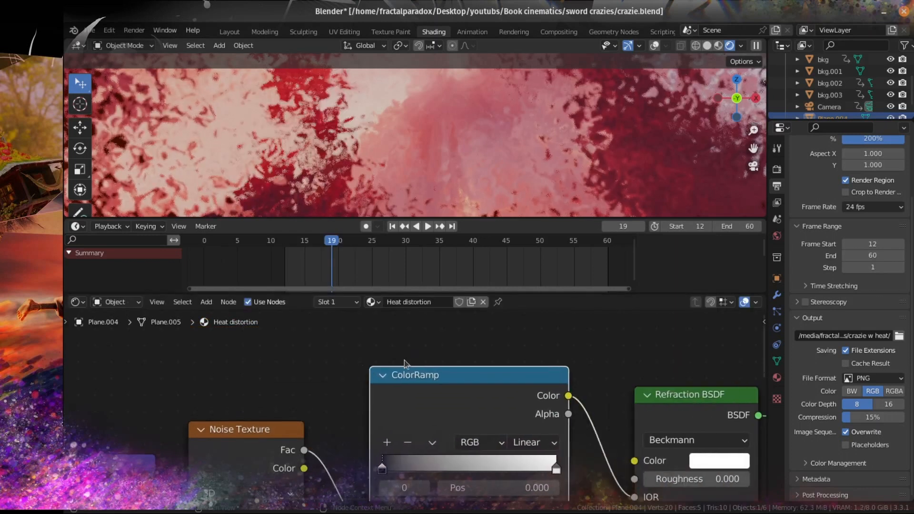
# Preview the ColorRamp's Color output directly on the plane and examine the noise pattern up close outside the camera view.
pyautogui.moveTo(343, 393); pyautogui.dragTo(362, 335, button='middle')
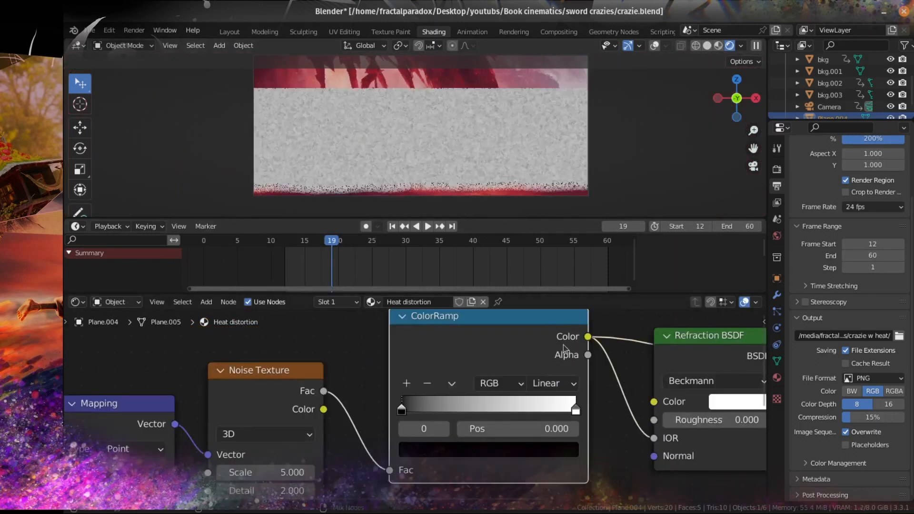
pyautogui.moveTo(470, 164); pyautogui.dragTo(371, 178, button='middle')
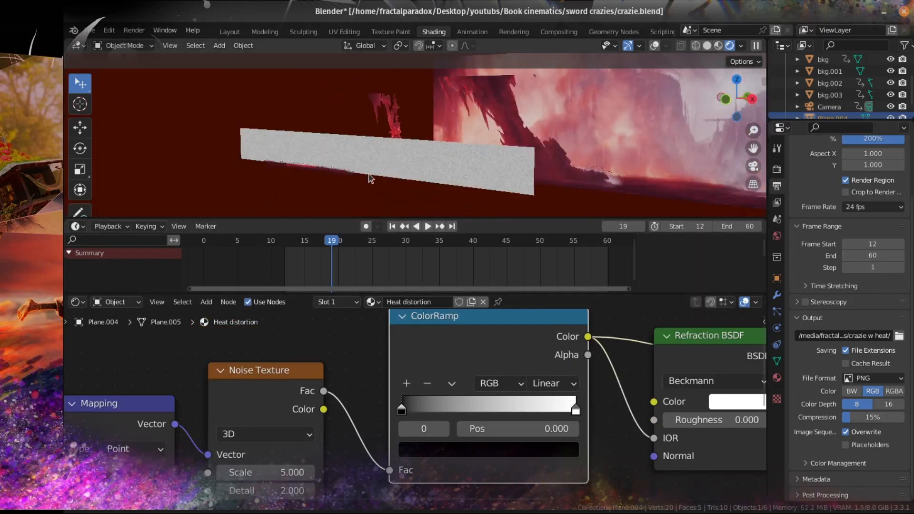
pyautogui.scroll(3, 369, 175)
pyautogui.hotkey('ctrl', 'space')
pyautogui.scroll(4, 462, 225)
pyautogui.scroll(-2, 462, 225)
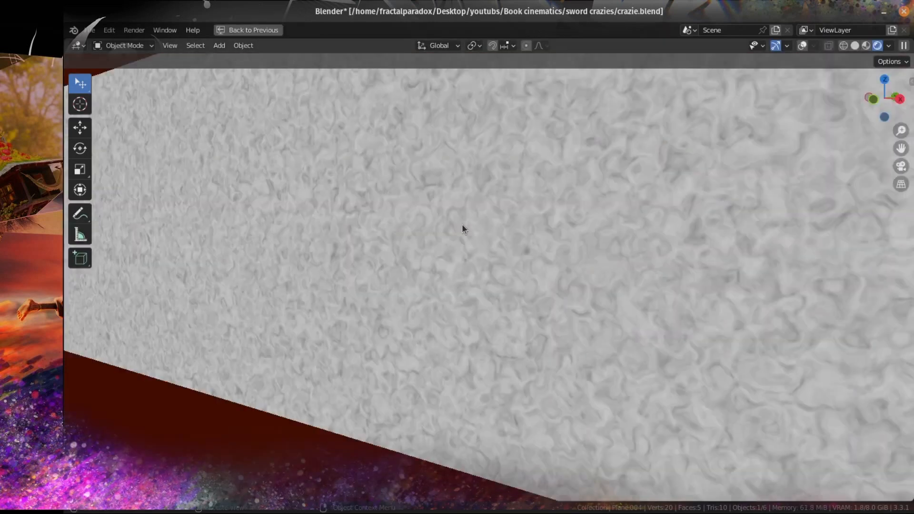
pyautogui.scroll(2, 464, 226)
pyautogui.scroll(2, 455, 243)
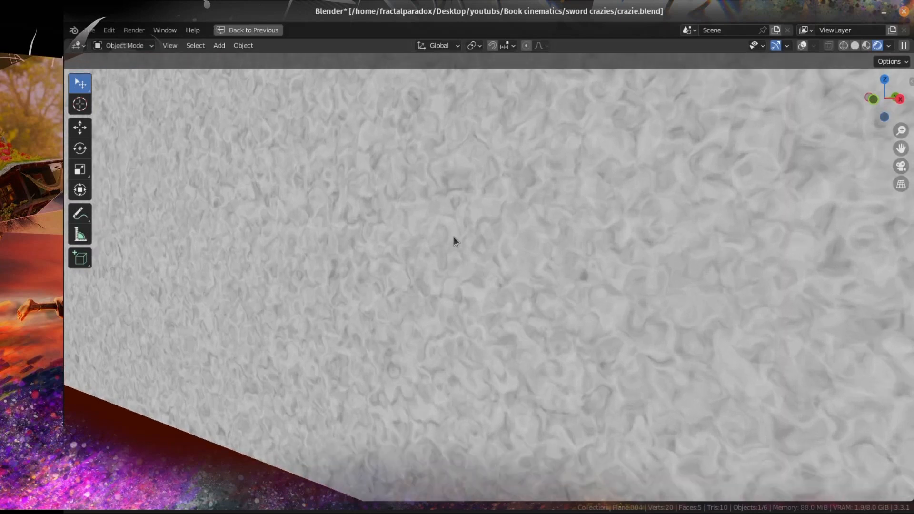
pyautogui.hotkey('ctrl', 'space')
# Set the Noise Texture's Scale to 2, Detail to 6 and Distortion to 0, and check the pattern on the plane.
pyautogui.moveTo(259, 472); pyautogui.dragTo(306, 376, button='middle')
pyautogui.click(307, 375)
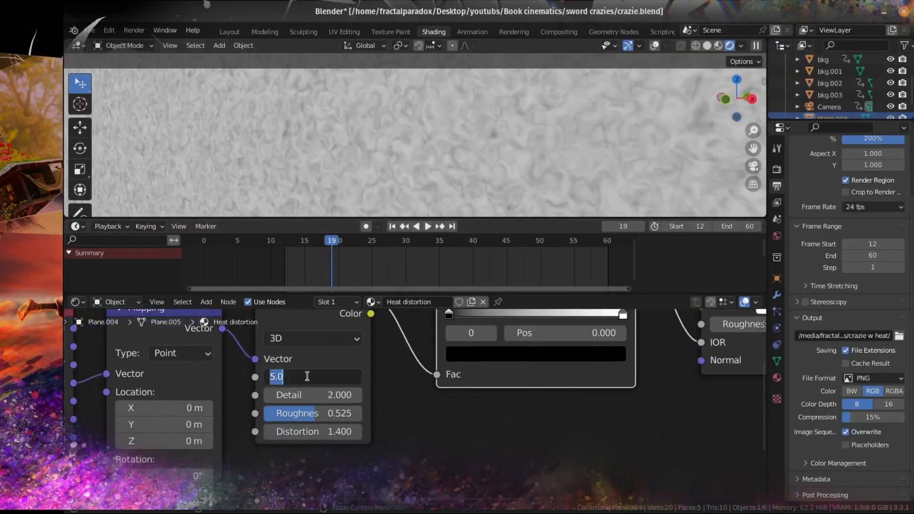
pyautogui.write('2')
pyautogui.press('Return')
pyautogui.click(324, 395)
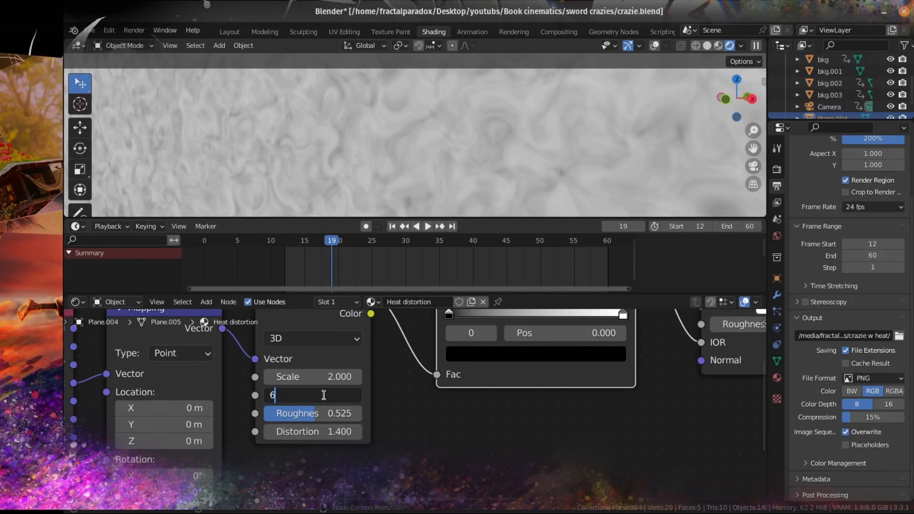
pyautogui.press('Return')
pyautogui.click(310, 432)
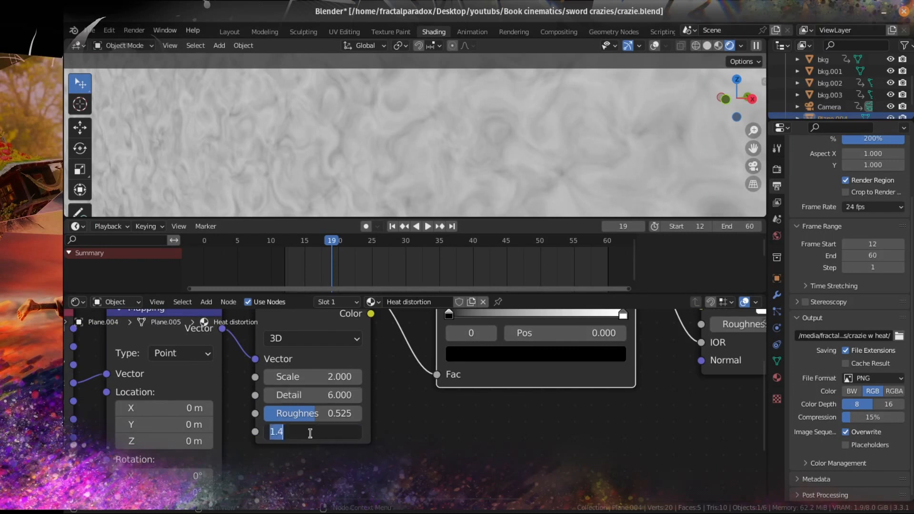
pyautogui.click(385, 457)
pyautogui.scroll(-5, 460, 105)
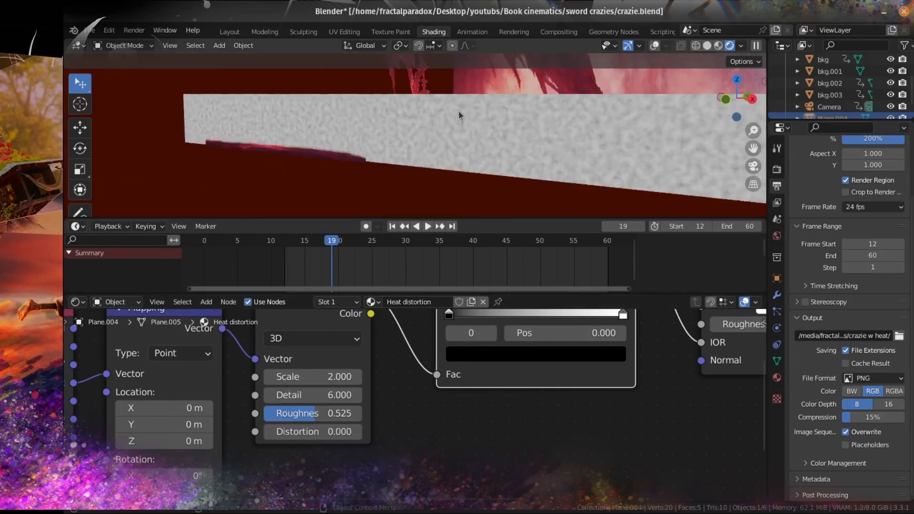
pyautogui.scroll(3, 459, 110)
pyautogui.moveTo(592, 434); pyautogui.dragTo(528, 476, button='middle')
pyautogui.scroll(2, 524, 479)
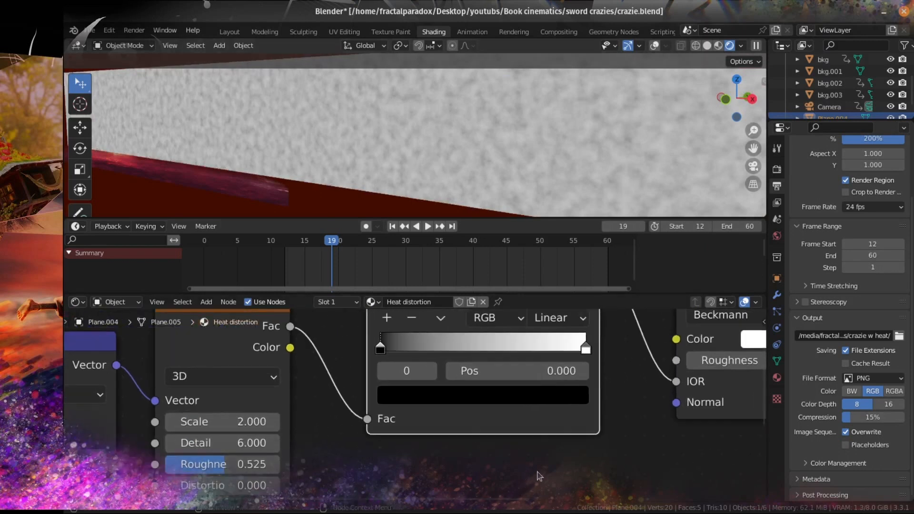
# Unlink the Refraction BSDF's IOR input to try an IOR of 7.7, and relink it to the ColorRamp's Color output.
pyautogui.scroll(-3, 537, 471)
pyautogui.moveTo(512, 430); pyautogui.dragTo(406, 455, button='middle')
pyautogui.moveTo(377, 336); pyautogui.dragTo(381, 360)
pyautogui.click(446, 411)
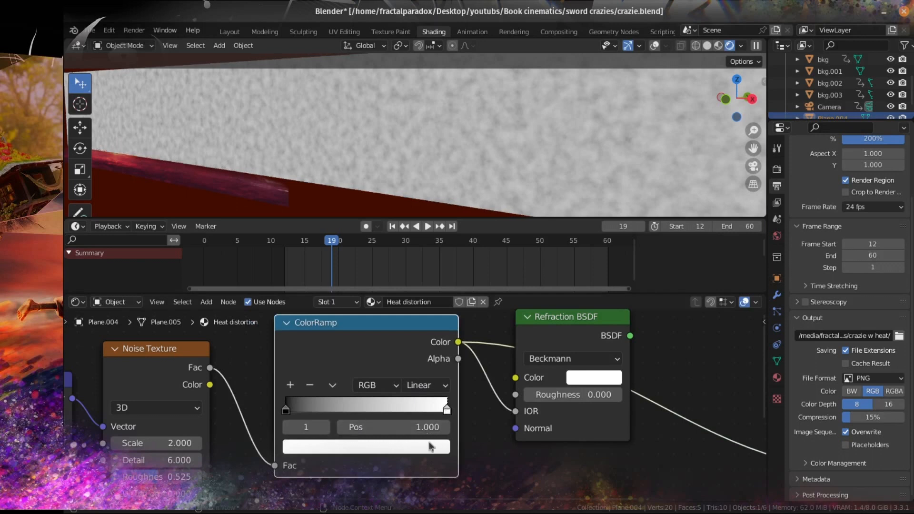
pyautogui.moveTo(515, 412); pyautogui.dragTo(490, 412)
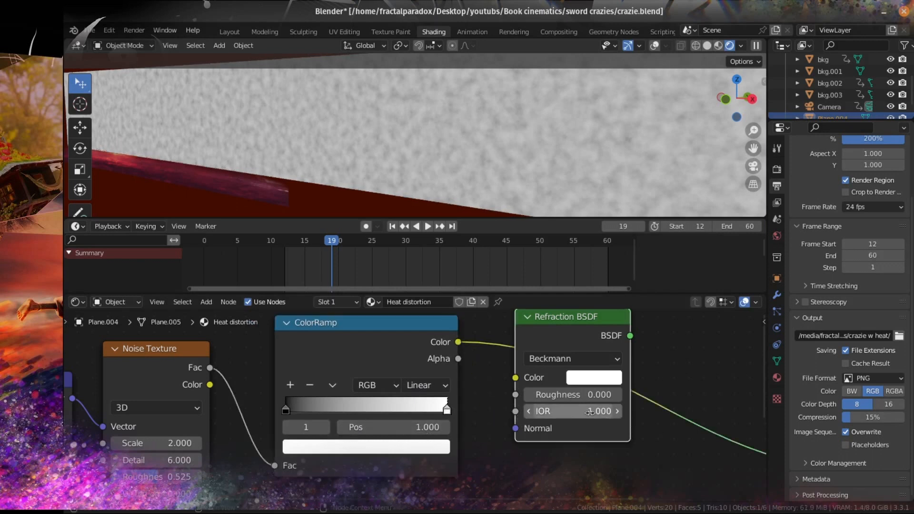
pyautogui.click(587, 412)
pyautogui.moveTo(587, 412); pyautogui.dragTo(497, 363)
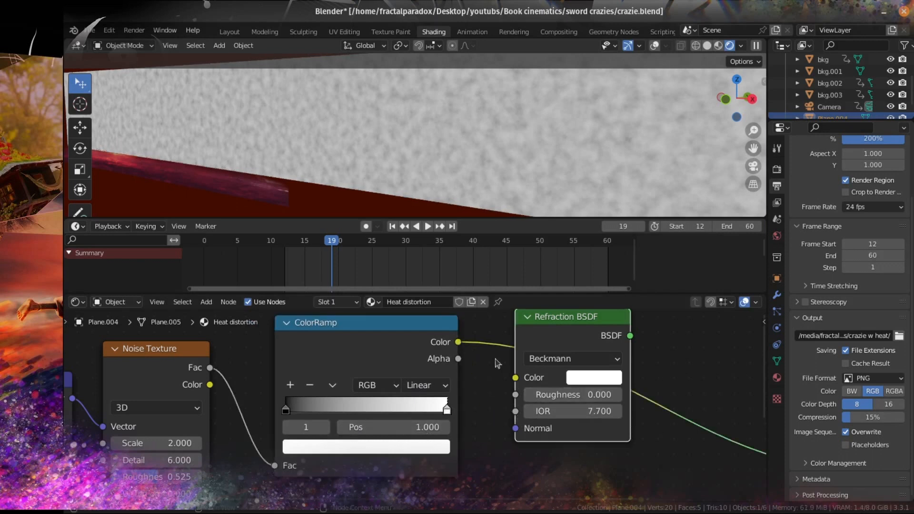
pyautogui.moveTo(453, 343); pyautogui.dragTo(515, 411)
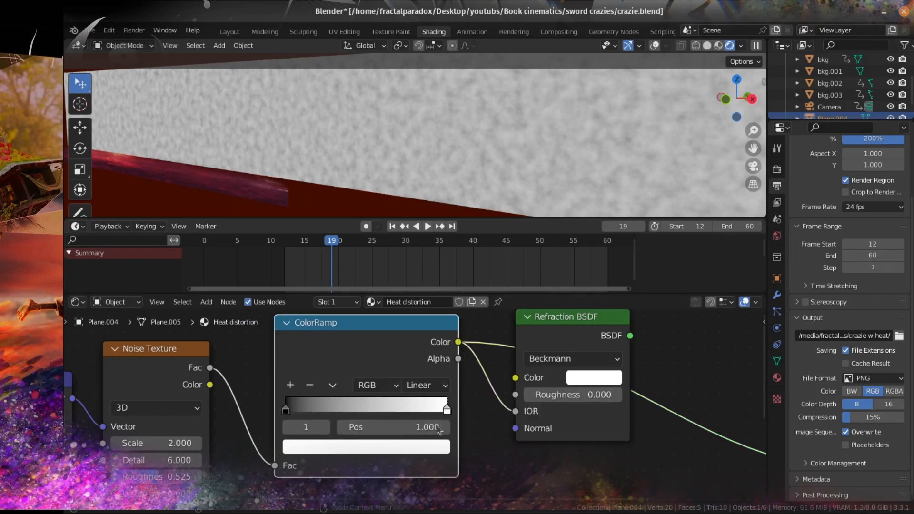
# Move the ColorRamp's white stop to position 0.5.
pyautogui.click(428, 448)
pyautogui.moveTo(361, 409)
pyautogui.mouseDown()
pyautogui.moveTo(309, 409)
pyautogui.moveTo(362, 409)
pyautogui.mouseUp()
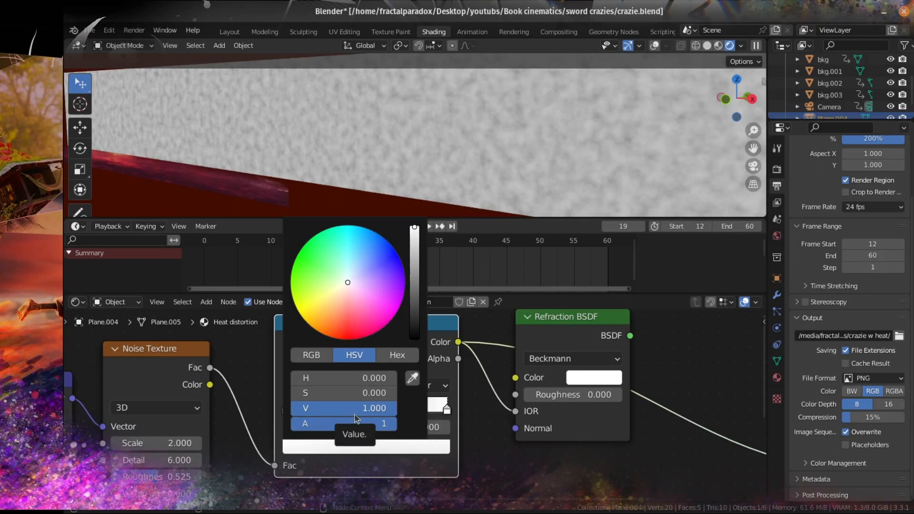
pyautogui.moveTo(448, 411); pyautogui.dragTo(362, 410)
pyautogui.click(370, 423)
pyautogui.write('.5')
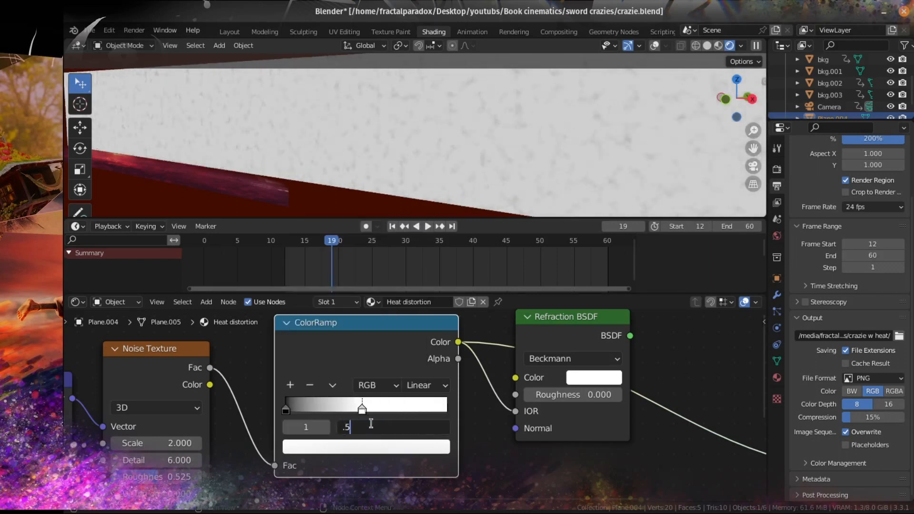
pyautogui.press('Return')
pyautogui.click(371, 450)
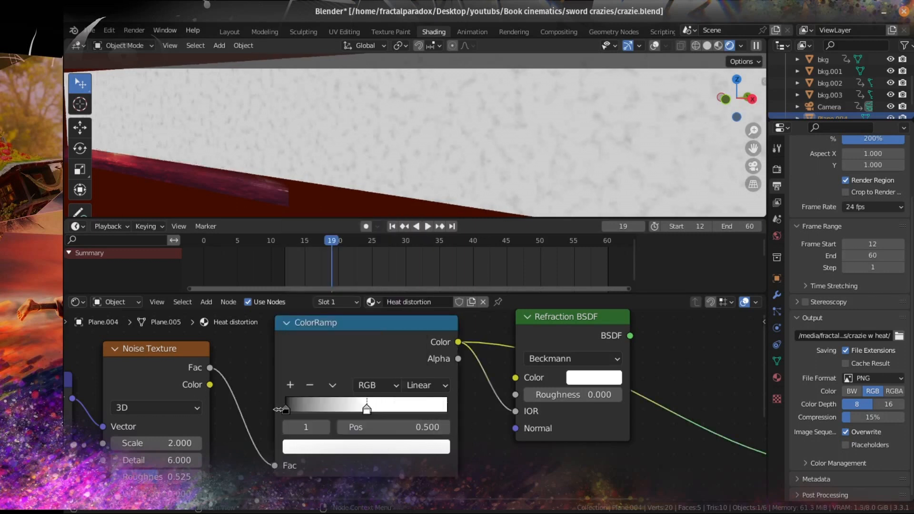
# Add a third ColorRamp stop at position 1.0 and set its colour's HSV value to 1.2.
pyautogui.click(283, 410)
pyautogui.click(290, 385)
pyautogui.moveTo(326, 409); pyautogui.dragTo(561, 449)
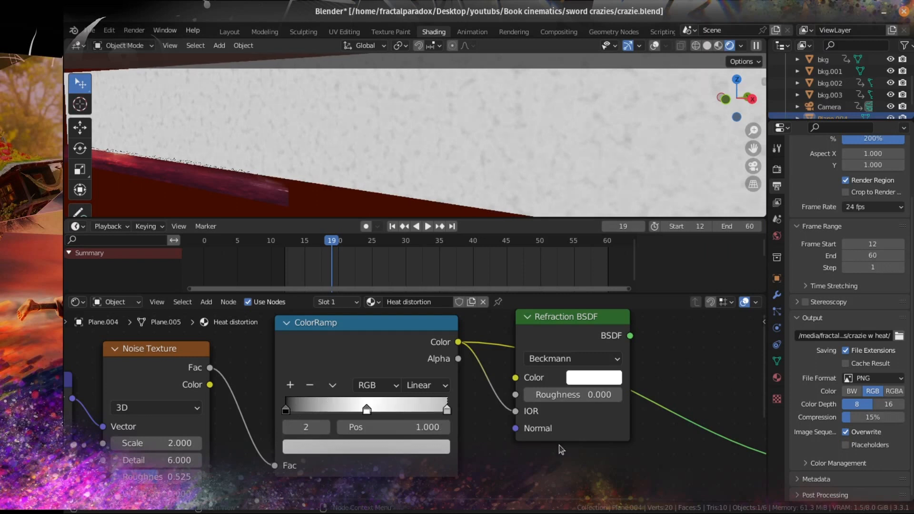
pyautogui.click(424, 451)
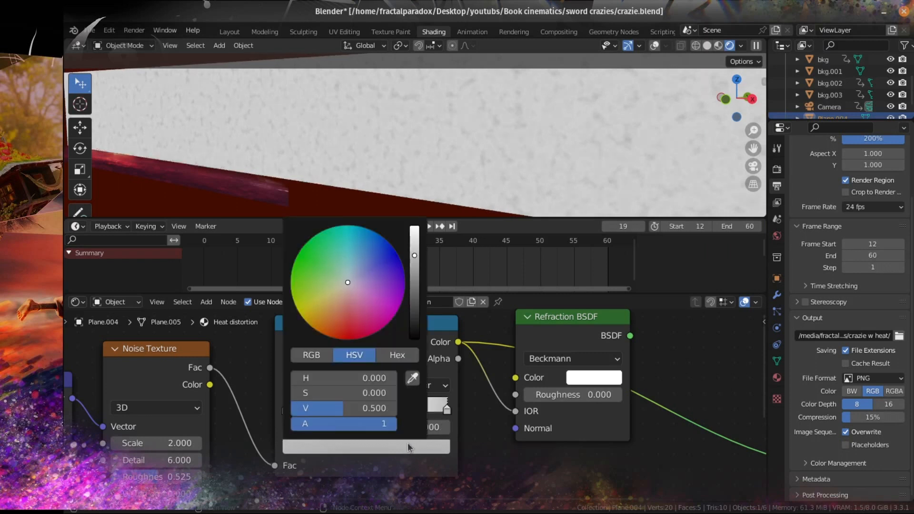
pyautogui.click(372, 410)
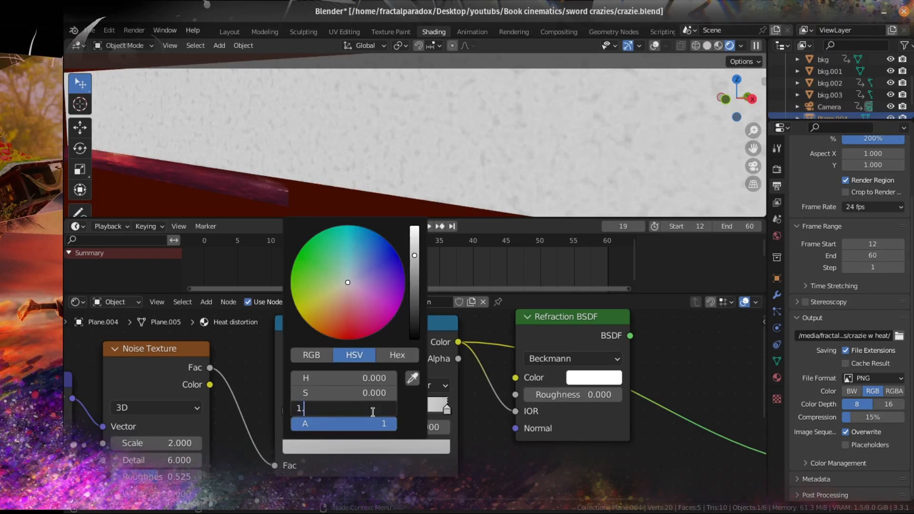
pyautogui.write('1.2')
pyautogui.press('Return')
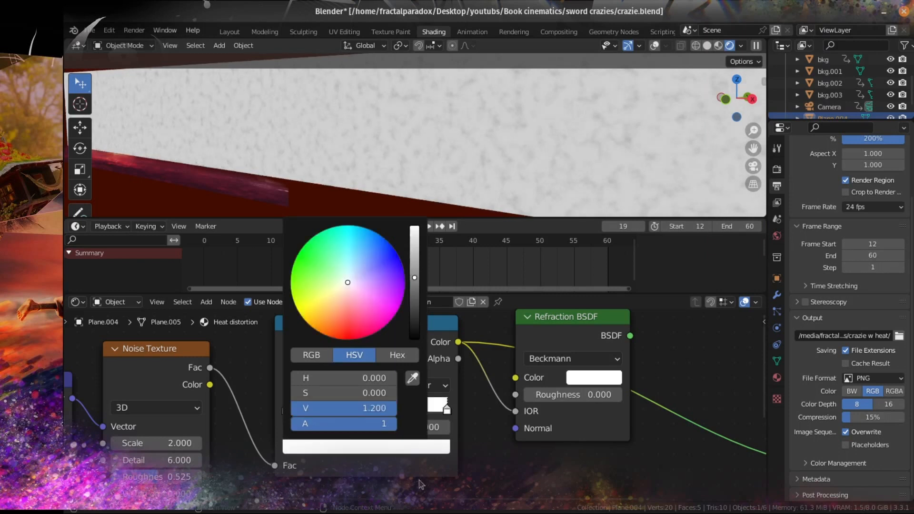
# Set the HSV value of the ColorRamp's black stop at position 0 to 0.8.
pyautogui.click(284, 407)
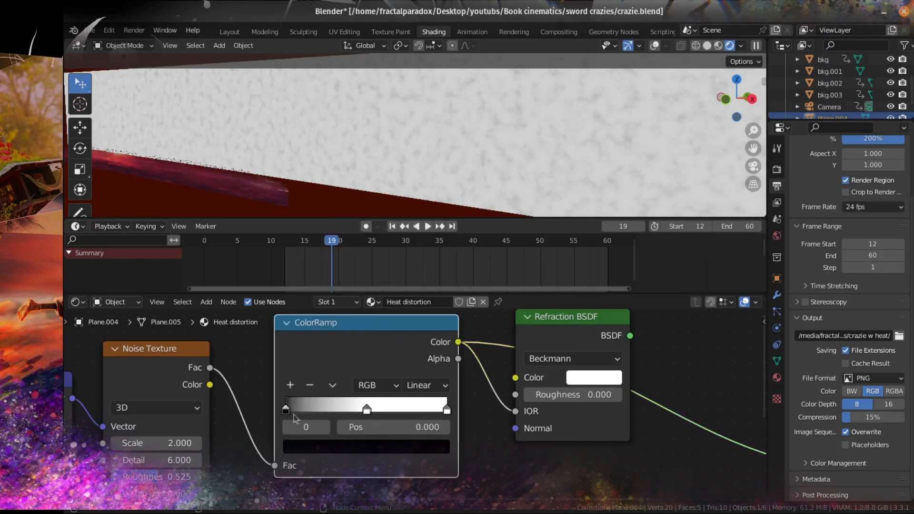
pyautogui.click(310, 446)
pyautogui.click(333, 409)
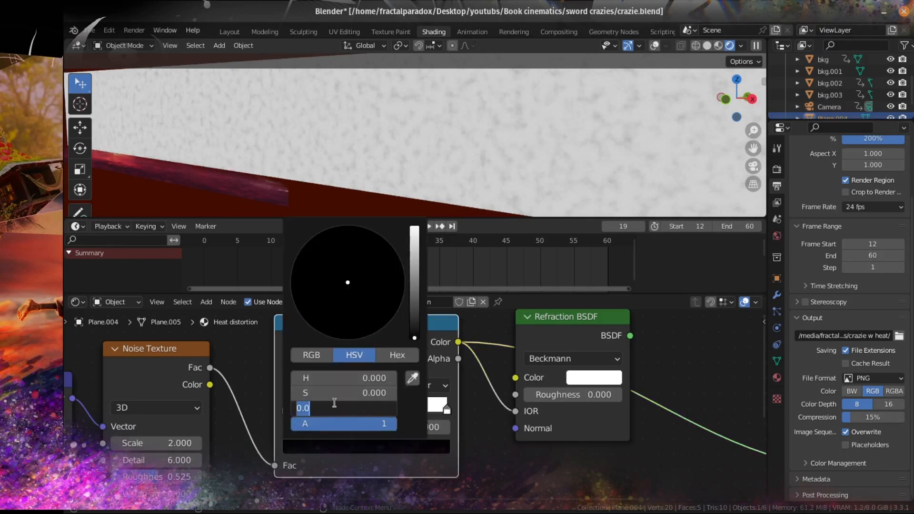
pyautogui.write('.8')
pyautogui.press('Return')
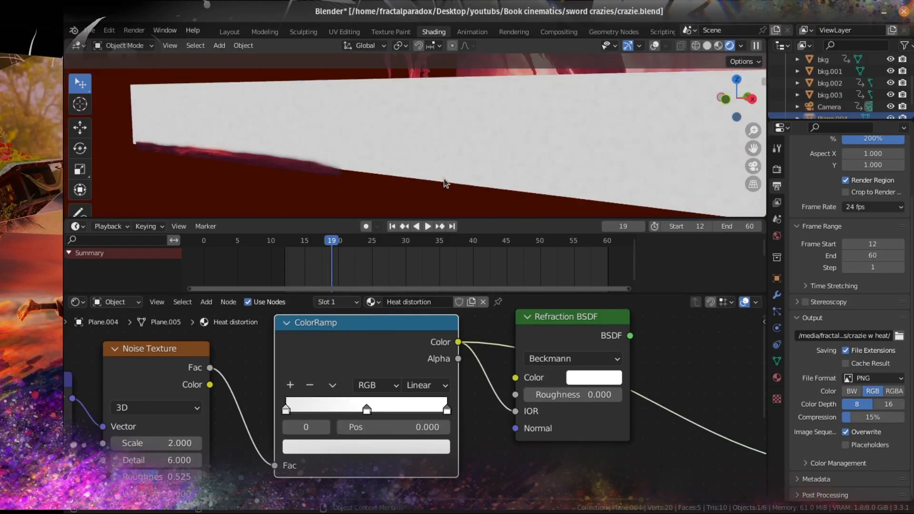
# Route the Refraction BSDF back to the material output and view the scene through the camera.
pyautogui.press('KP_1')
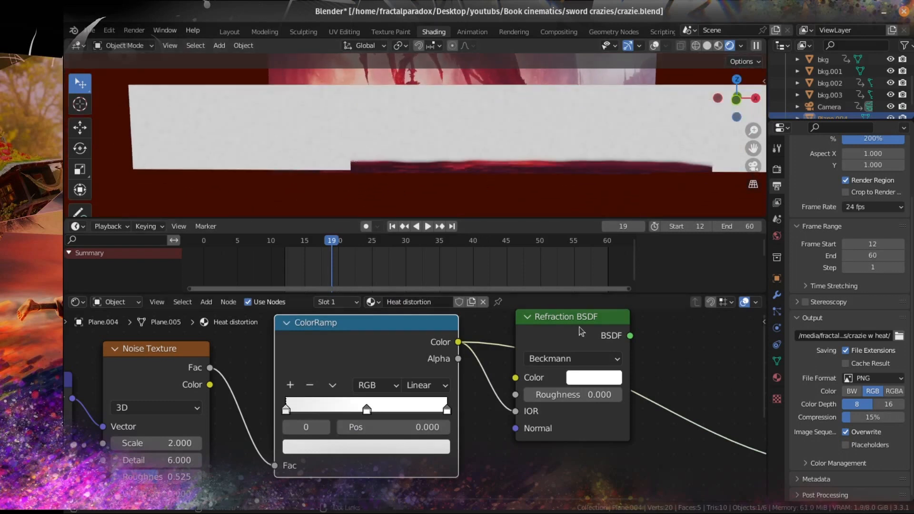
pyautogui.keyDown('ctrl'); pyautogui.keyDown('shift'); pyautogui.click(581, 328); pyautogui.keyUp('shift'); pyautogui.keyUp('ctrl')
pyautogui.moveTo(573, 169); pyautogui.dragTo(516, 170, button='middle')
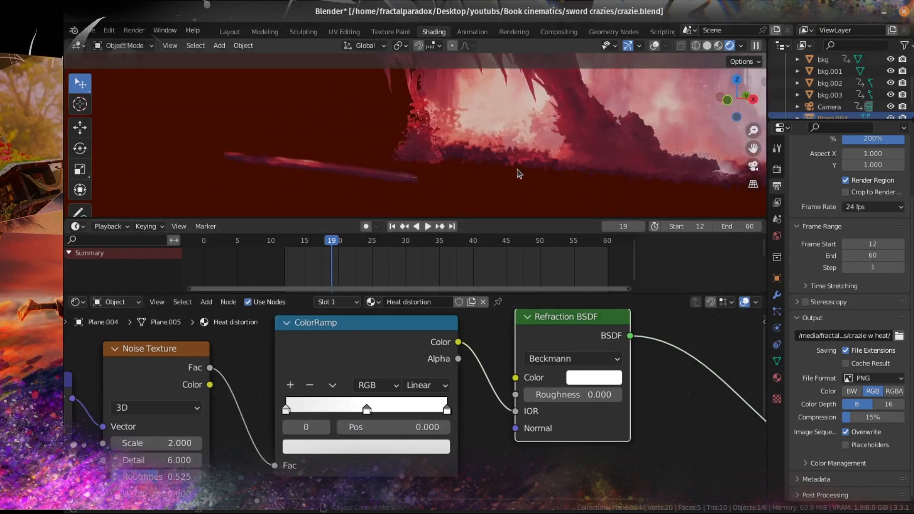
pyautogui.press('KP_0')
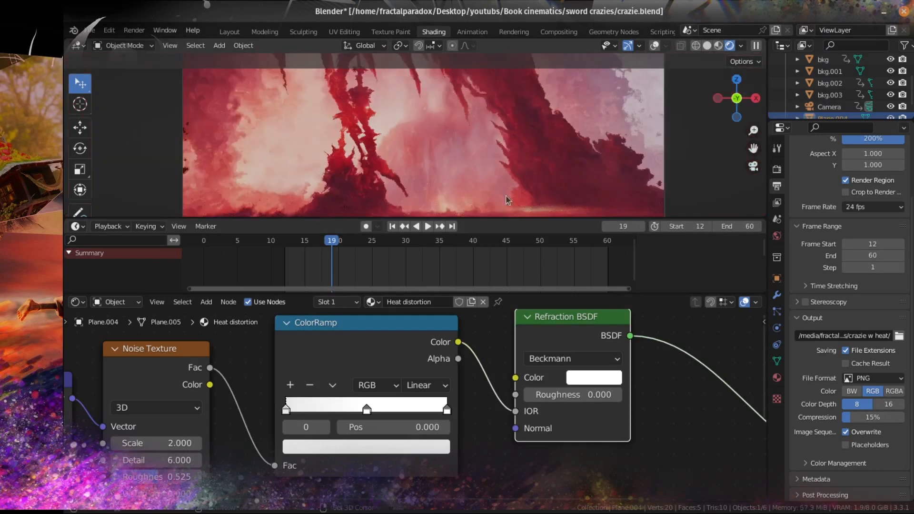
pyautogui.keyDown('shift'); pyautogui.moveTo(506, 200); pyautogui.dragTo(504, 140, button='middle'); pyautogui.keyUp('shift')
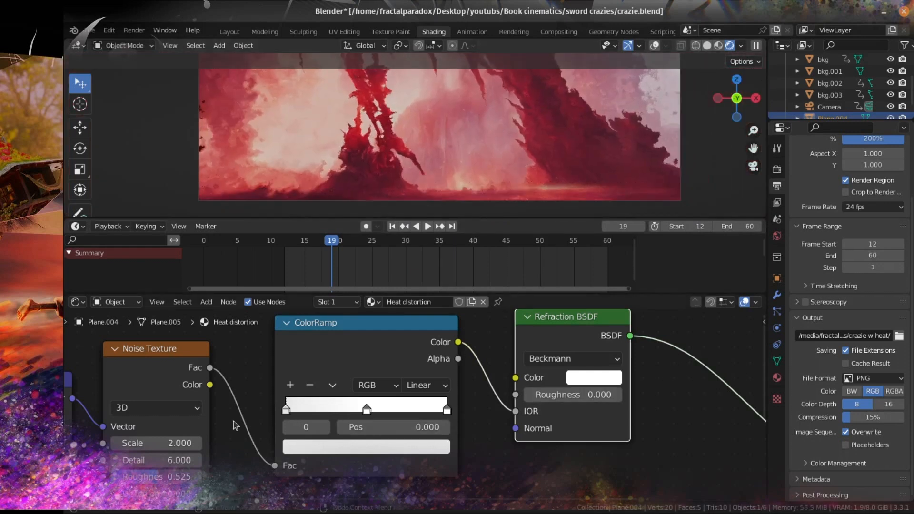
# Switch the Noise Texture to 4D and set its W value to 14.5.
pyautogui.click(148, 408)
pyautogui.click(195, 442)
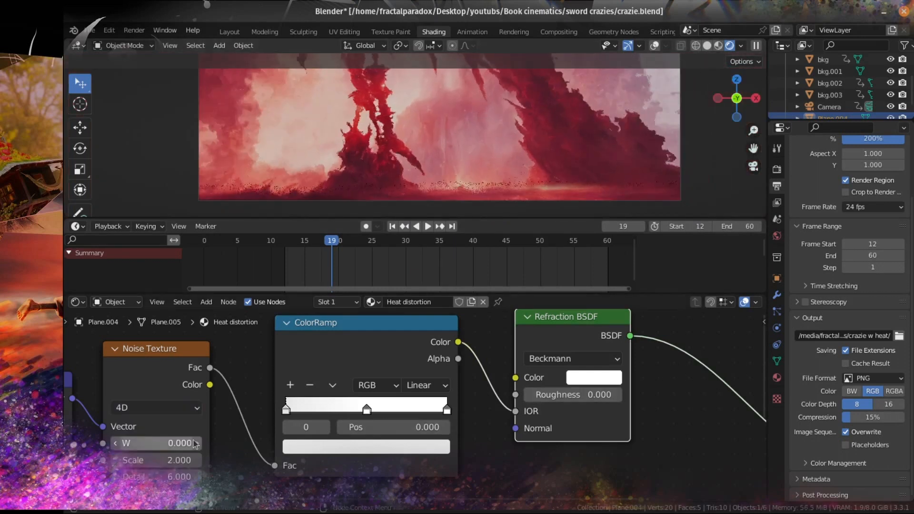
pyautogui.moveTo(193, 441); pyautogui.dragTo(250, 382, button='middle')
pyautogui.moveTo(219, 384); pyautogui.dragTo(394, 384)
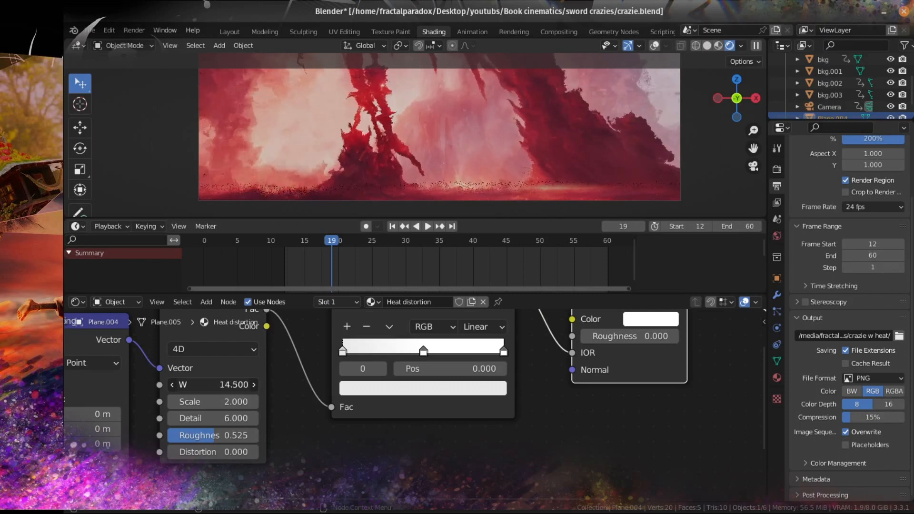
# Examine the distortion plane from an angled view and close up through the camera.
pyautogui.scroll(-4, 378, 173)
pyautogui.moveTo(379, 173); pyautogui.dragTo(426, 133, button='middle')
pyautogui.scroll(-4, 455, 172)
pyautogui.scroll(4, 454, 172)
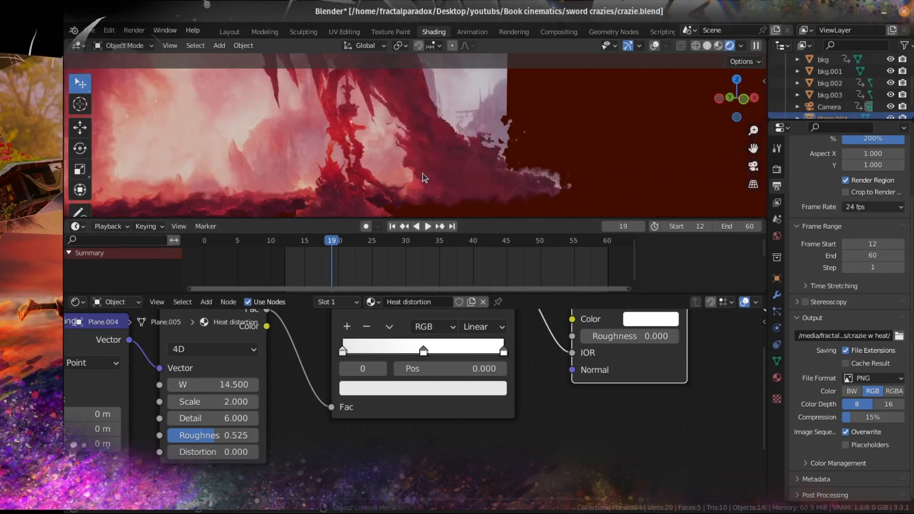
pyautogui.press('KP_0')
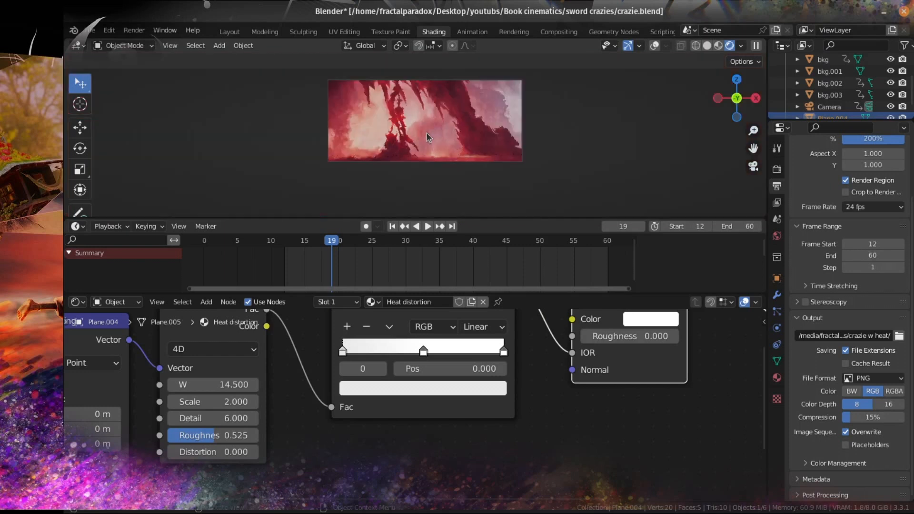
pyautogui.scroll(5, 418, 136)
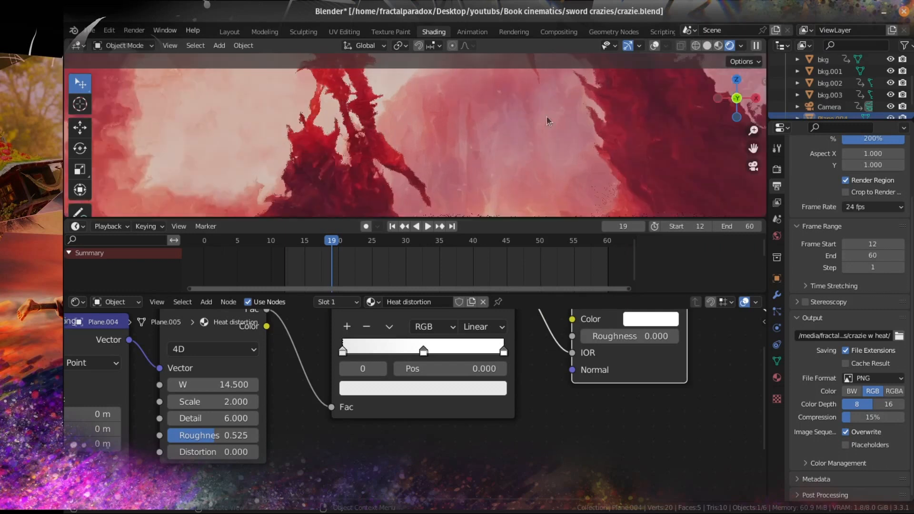
pyautogui.scroll(3, 448, 127)
pyautogui.scroll(-2, 446, 125)
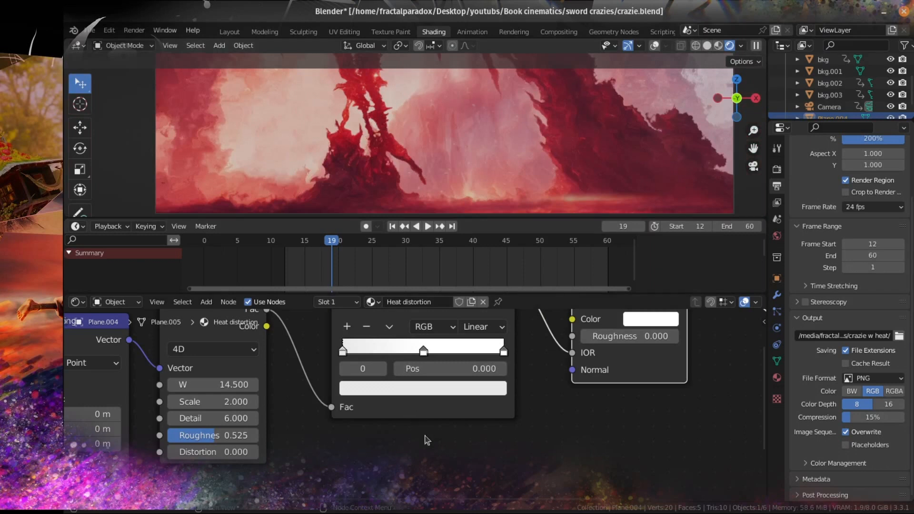
pyautogui.scroll(-2, 425, 190)
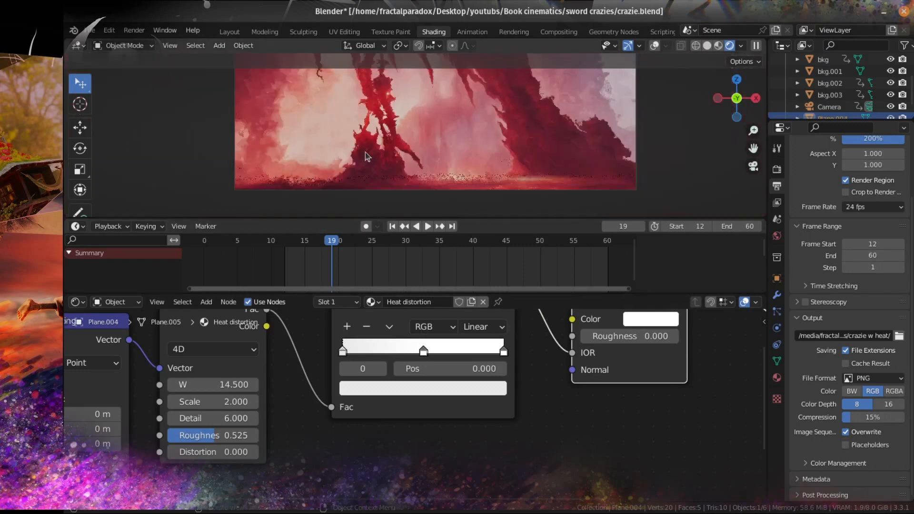
# Tint the Refraction BSDF light blue with hue 0.580 and saturation 0.937, and set the Noise Texture's W to 20.7.
pyautogui.moveTo(219, 384)
pyautogui.mouseDown()
pyautogui.moveTo(190, 385)
pyautogui.moveTo(214, 384)
pyautogui.mouseUp()
pyautogui.moveTo(668, 410); pyautogui.dragTo(590, 458, button='middle')
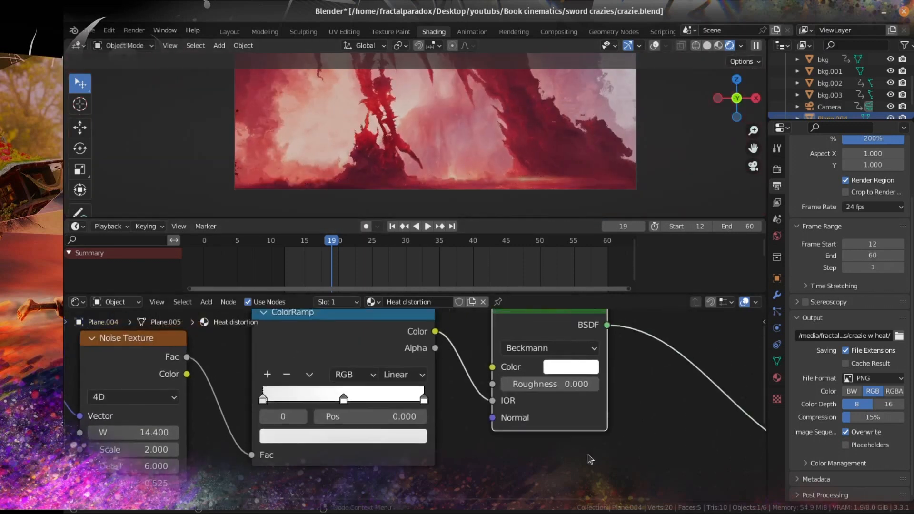
pyautogui.click(574, 366)
pyautogui.moveTo(577, 221); pyautogui.dragTo(621, 163)
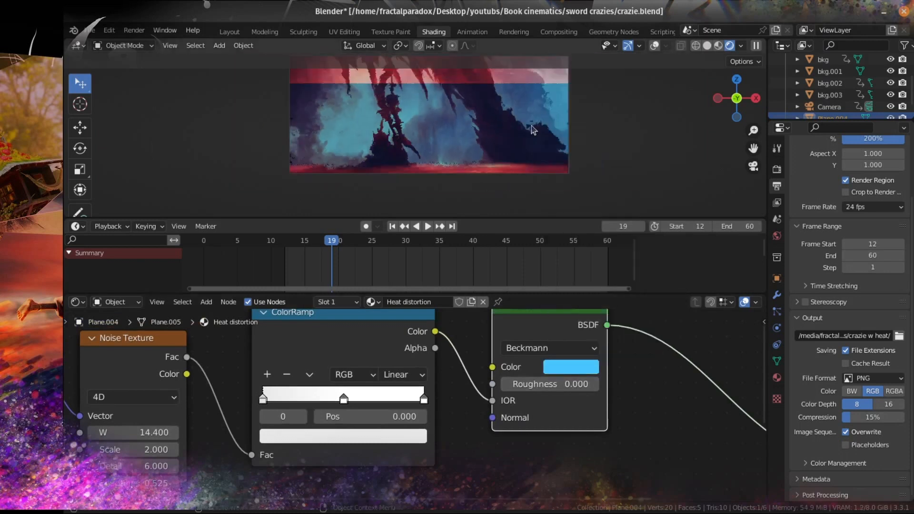
pyautogui.scroll(8, 447, 124)
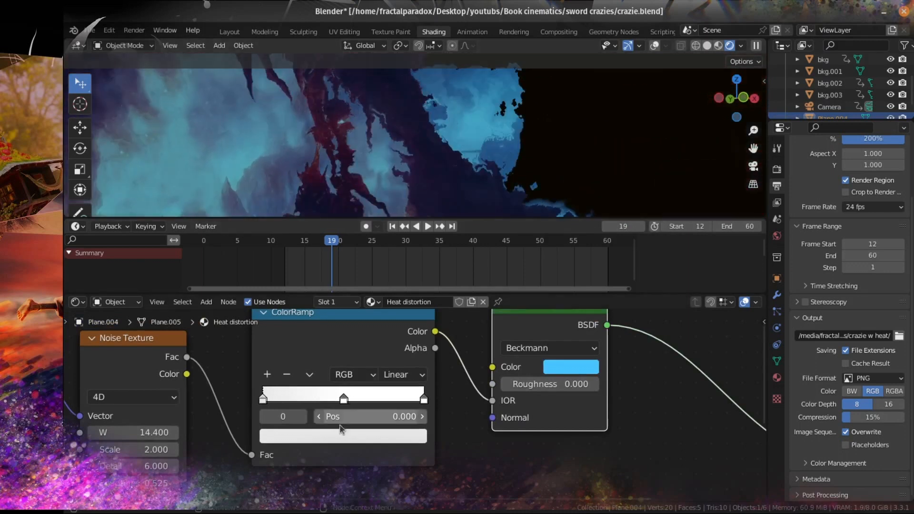
pyautogui.moveTo(138, 432); pyautogui.dragTo(180, 432)
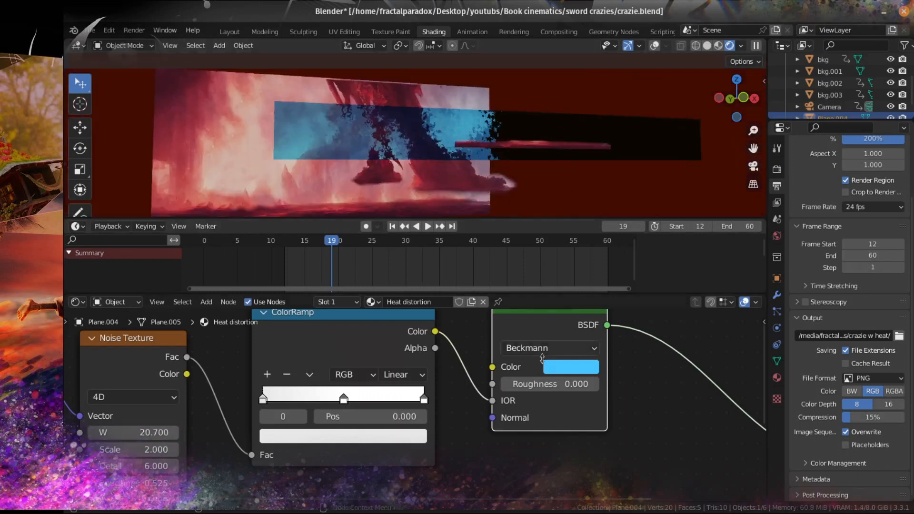
# Reset the Refraction BSDF's colour to white with saturation 0 and hue 0.
pyautogui.click(553, 370)
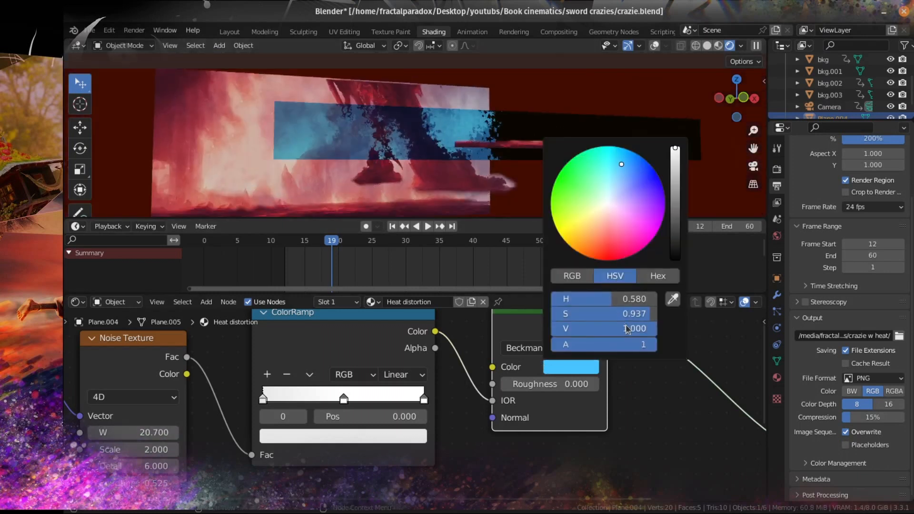
pyautogui.moveTo(630, 319); pyautogui.dragTo(551, 320)
pyautogui.click(626, 299)
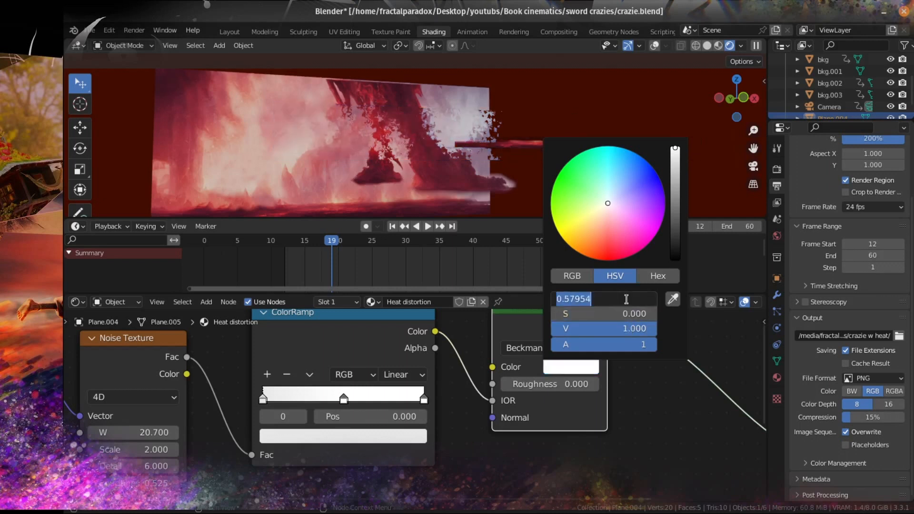
pyautogui.write('0')
pyautogui.press('Return')
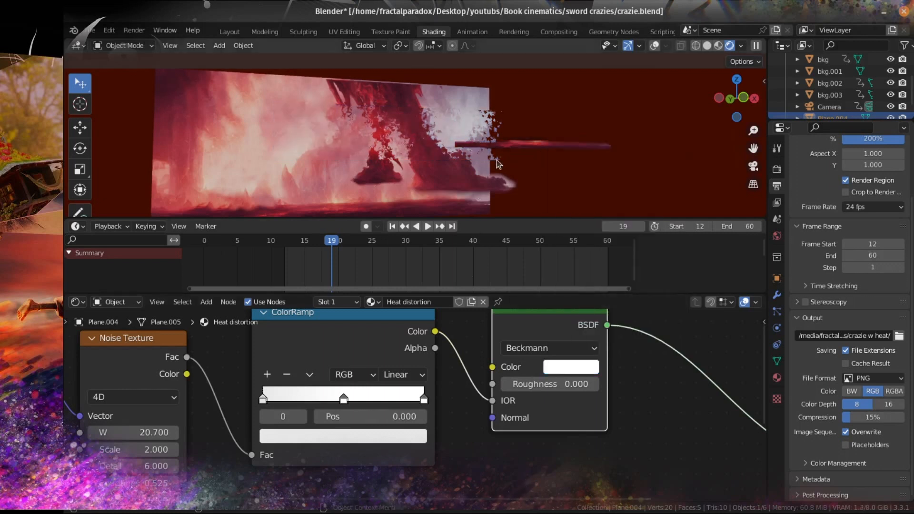
# View the scene through the camera and shift the Refraction BSDF node slightly lower in the node tree.
pyautogui.press('KP_0')
pyautogui.scroll(-3, 539, 173)
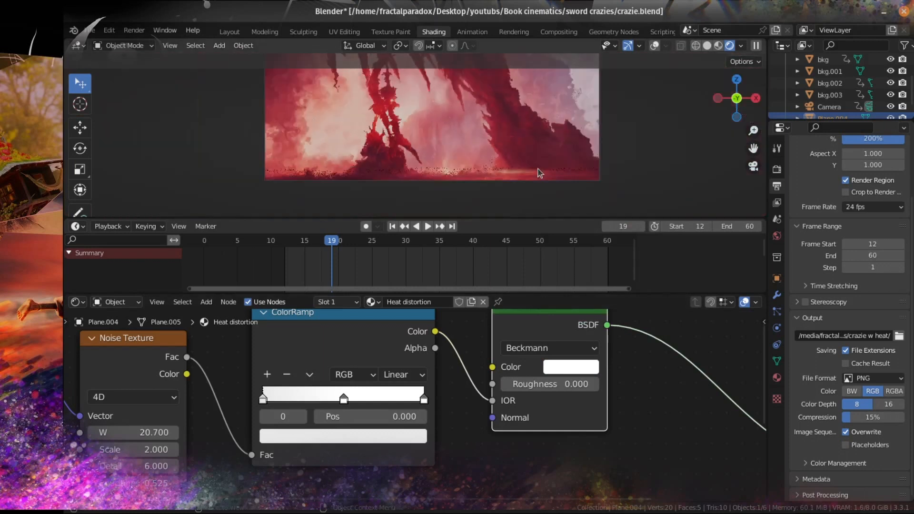
pyautogui.moveTo(554, 328); pyautogui.dragTo(569, 370)
pyautogui.scroll(3, 495, 147)
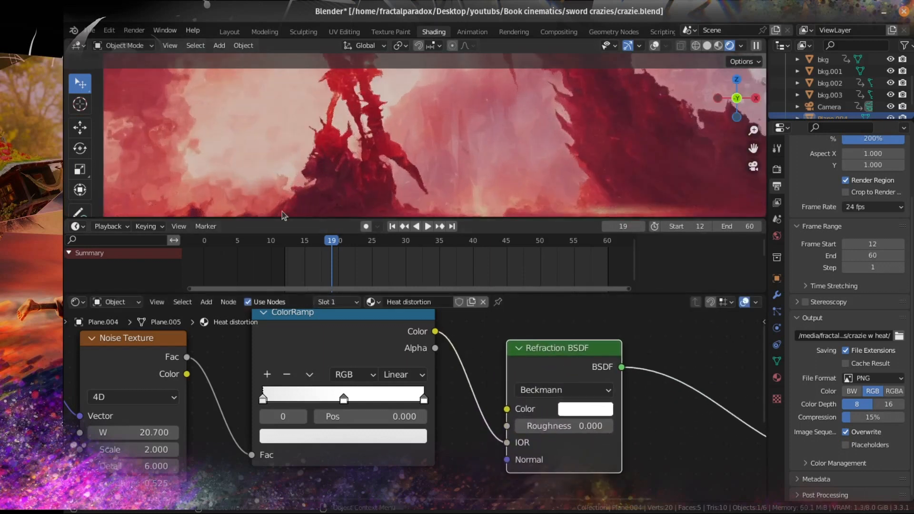
# Play back the animation through the camera, stop it, and scrub the timeline to frame 25.
pyautogui.scroll(-4, 280, 453)
pyautogui.moveTo(280, 453); pyautogui.dragTo(601, 398, button='middle')
pyautogui.scroll(-1, 594, 398)
pyautogui.scroll(-4, 457, 178)
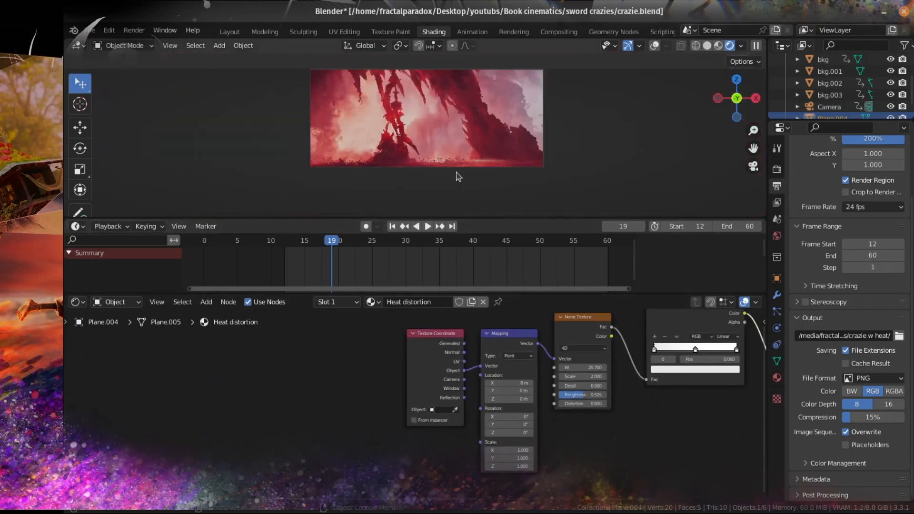
pyautogui.press('space')
pyautogui.moveTo(381, 244); pyautogui.dragTo(388, 279)
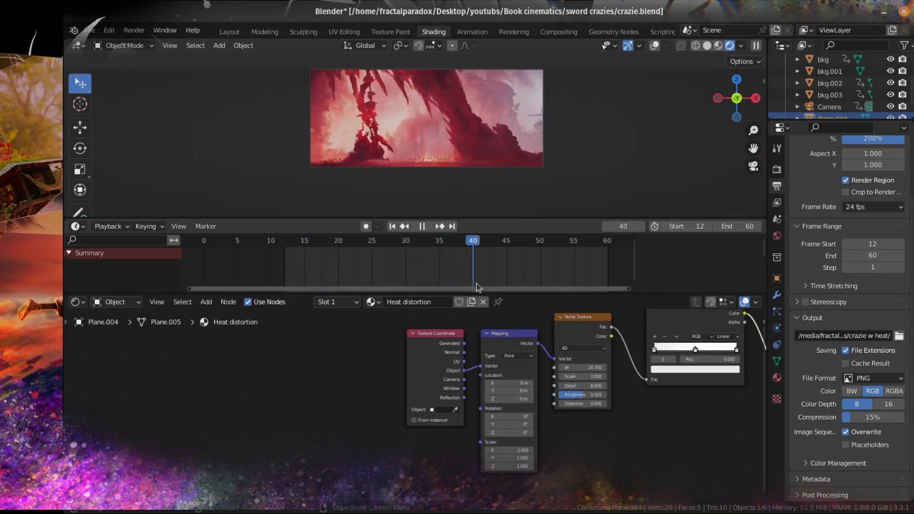
pyautogui.press('space')
pyautogui.scroll(2, 433, 191)
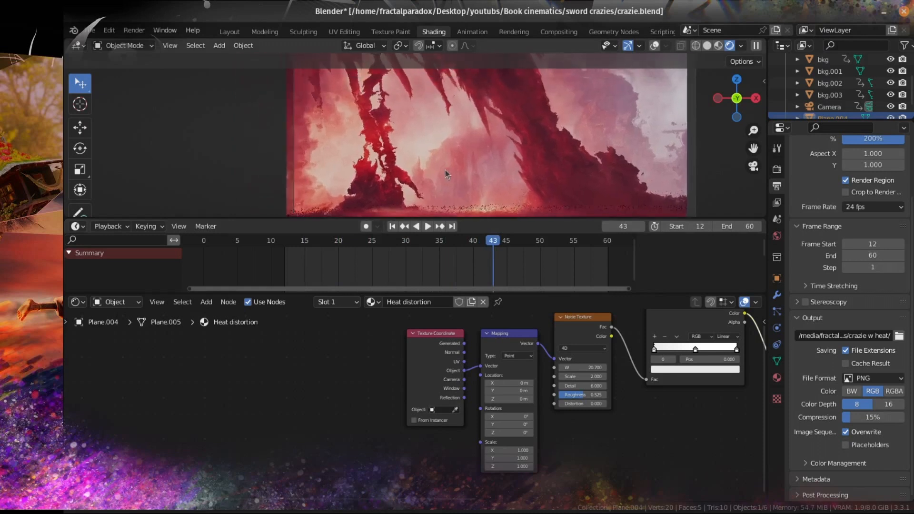
pyautogui.moveTo(314, 248); pyautogui.dragTo(373, 247)
# Move the Texture Coordinate node away from the Mapping node to free space between them.
pyautogui.scroll(-6, 387, 334)
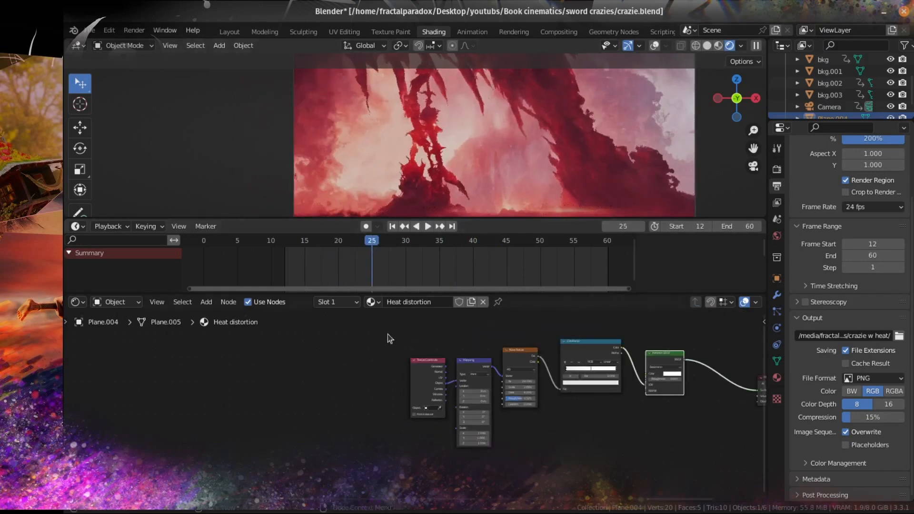
pyautogui.hotkey('shift', 'a')
pyautogui.moveTo(435, 389); pyautogui.dragTo(326, 374)
pyautogui.scroll(2, 326, 374)
pyautogui.moveTo(326, 359); pyautogui.dragTo(325, 383, button='middle')
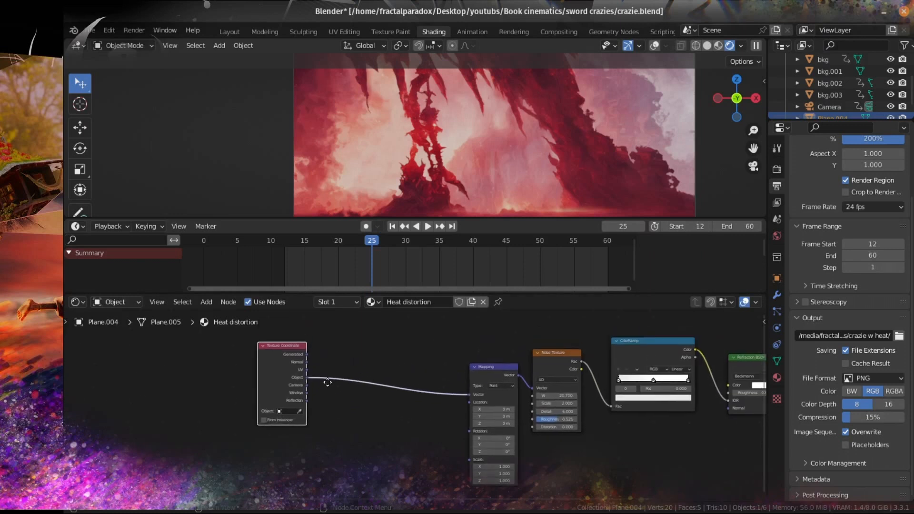
# Preview the Texture Coordinate node's outputs in turn on the plane, ending on Generated.
pyautogui.keyDown('ctrl'); pyautogui.keyDown('shift'); pyautogui.click(290, 385); pyautogui.keyUp('shift'); pyautogui.keyUp('ctrl')
pyautogui.keyDown('ctrl'); pyautogui.keyDown('shift'); pyautogui.click(290, 385); pyautogui.keyUp('shift'); pyautogui.keyUp('ctrl')
pyautogui.keyDown('ctrl'); pyautogui.keyDown('shift'); pyautogui.click(290, 385); pyautogui.keyUp('shift'); pyautogui.keyUp('ctrl')
pyautogui.keyDown('ctrl'); pyautogui.keyDown('shift'); pyautogui.click(290, 384); pyautogui.keyUp('shift'); pyautogui.keyUp('ctrl')
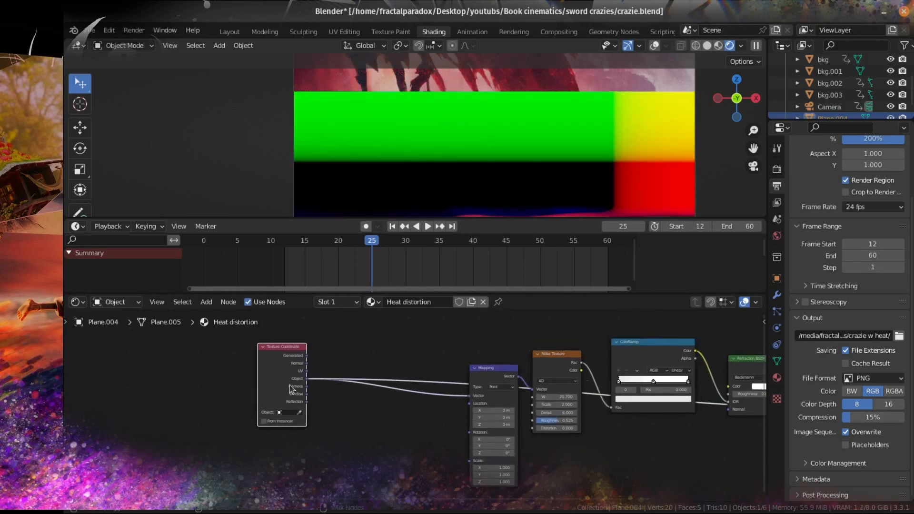
pyautogui.keyDown('ctrl'); pyautogui.keyDown('shift'); pyautogui.click(289, 384); pyautogui.keyUp('shift'); pyautogui.keyUp('ctrl')
pyautogui.keyDown('ctrl'); pyautogui.keyDown('shift'); pyautogui.click(290, 384); pyautogui.keyUp('shift'); pyautogui.keyUp('ctrl')
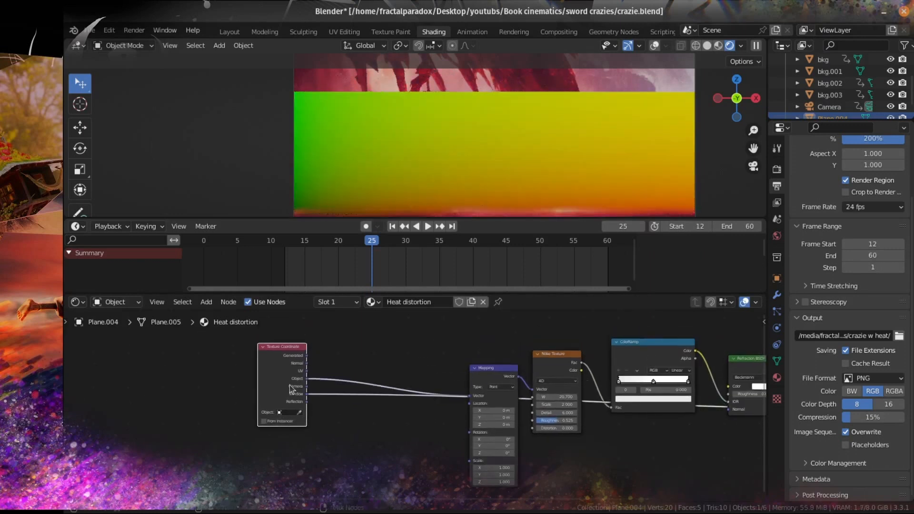
pyautogui.keyDown('ctrl'); pyautogui.keyDown('shift'); pyautogui.click(289, 385); pyautogui.keyUp('shift'); pyautogui.keyUp('ctrl')
pyautogui.keyDown('ctrl'); pyautogui.keyDown('shift'); pyautogui.click(289, 385); pyautogui.keyUp('shift'); pyautogui.keyUp('ctrl')
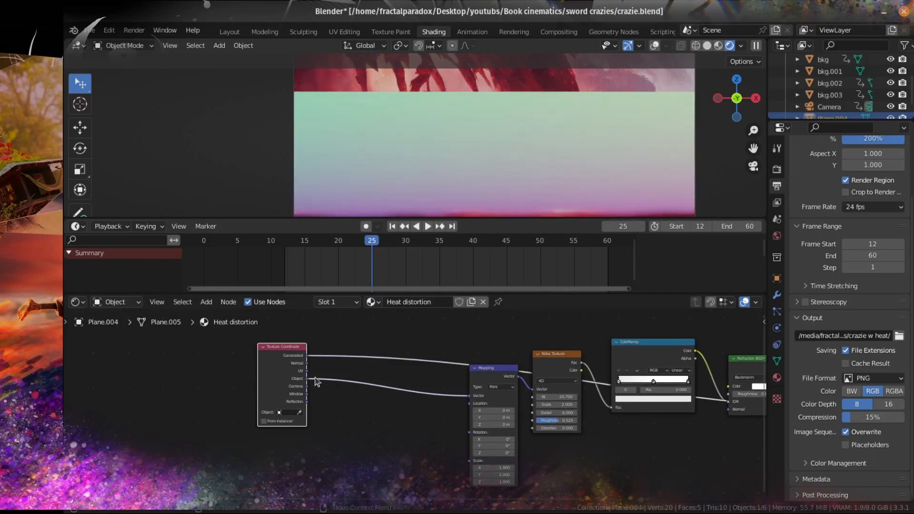
# Nudge the Texture Coordinate node outward and cycle its preview through the outputs to UV.
pyautogui.moveTo(277, 357); pyautogui.dragTo(269, 357)
pyautogui.keyDown('ctrl'); pyautogui.keyDown('shift'); pyautogui.click(275, 372); pyautogui.keyUp('shift'); pyautogui.keyUp('ctrl')
pyautogui.keyDown('ctrl'); pyautogui.keyDown('shift'); pyautogui.click(275, 372); pyautogui.keyUp('shift'); pyautogui.keyUp('ctrl')
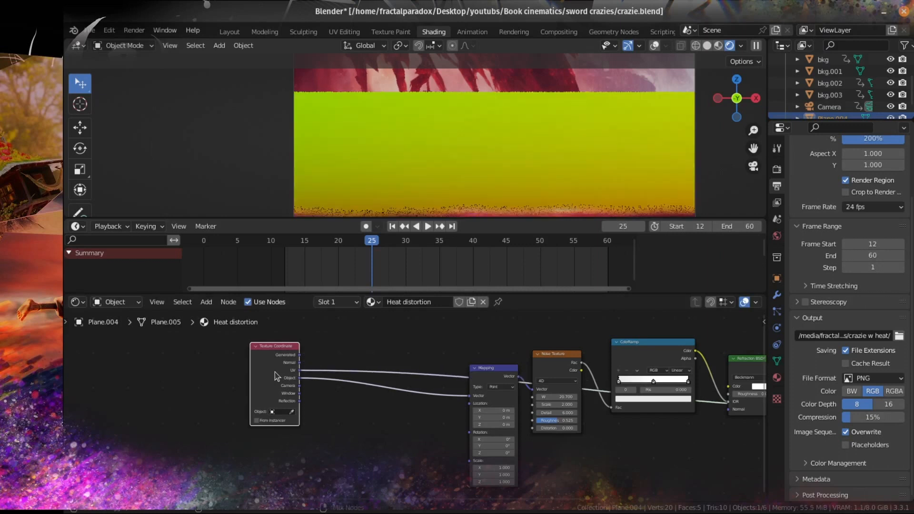
pyautogui.keyDown('ctrl'); pyautogui.keyDown('shift'); pyautogui.click(275, 372); pyautogui.keyUp('shift'); pyautogui.keyUp('ctrl')
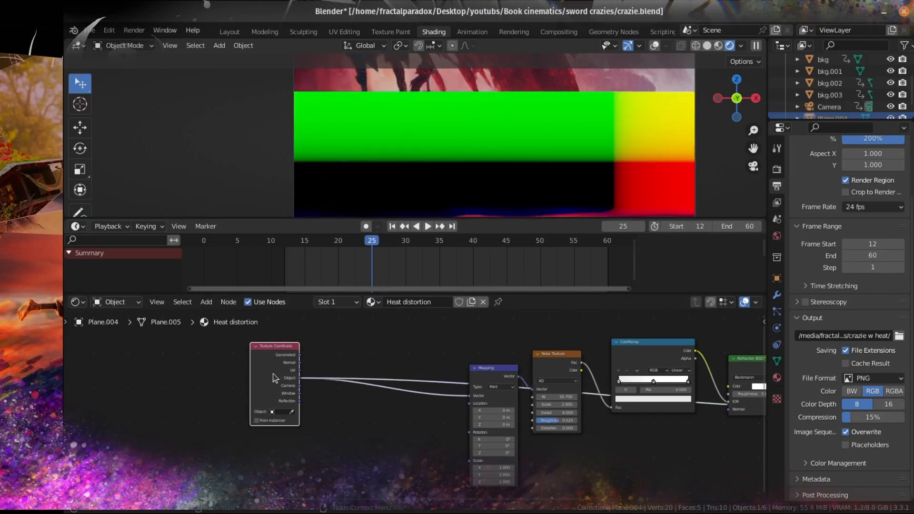
pyautogui.keyDown('ctrl'); pyautogui.keyDown('shift'); pyautogui.click(272, 374); pyautogui.keyUp('shift'); pyautogui.keyUp('ctrl')
pyautogui.keyDown('ctrl'); pyautogui.keyDown('shift'); pyautogui.click(272, 374); pyautogui.keyUp('shift'); pyautogui.keyUp('ctrl')
pyautogui.keyDown('ctrl'); pyautogui.keyDown('shift'); pyautogui.click(272, 374); pyautogui.keyUp('shift'); pyautogui.keyUp('ctrl')
pyautogui.keyDown('ctrl'); pyautogui.keyDown('shift'); pyautogui.click(272, 374); pyautogui.keyUp('shift'); pyautogui.keyUp('ctrl')
pyautogui.keyDown('ctrl'); pyautogui.keyDown('shift'); pyautogui.click(273, 374); pyautogui.keyUp('shift'); pyautogui.keyUp('ctrl')
pyautogui.keyDown('ctrl'); pyautogui.keyDown('shift'); pyautogui.click(272, 374); pyautogui.keyUp('shift'); pyautogui.keyUp('ctrl')
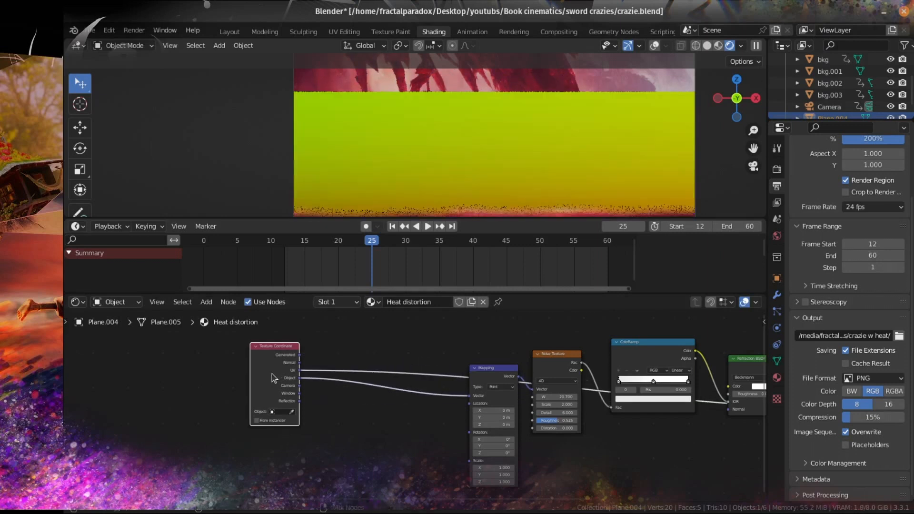
# Insert a Separate XYZ node on the link from the Texture Coordinate's UV output.
pyautogui.hotkey('shift', 'a')
pyautogui.moveTo(425, 335)
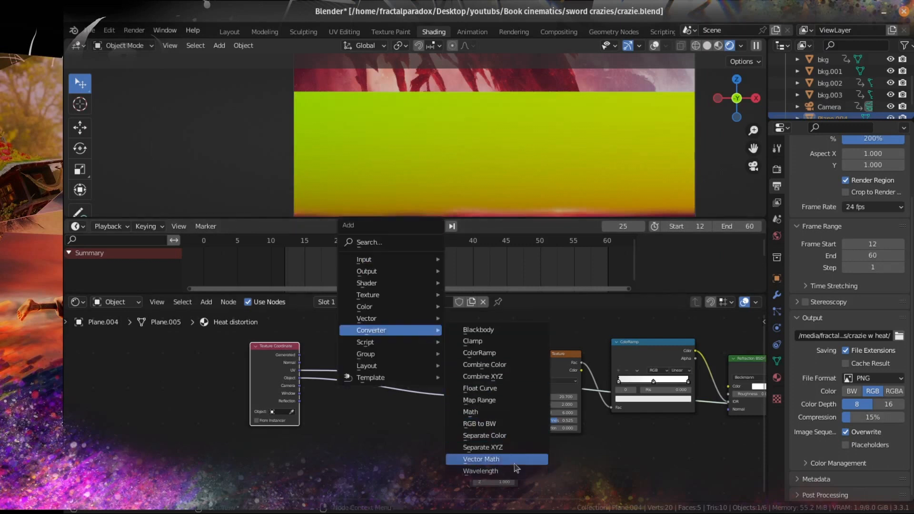
pyautogui.click(502, 456)
pyautogui.click(416, 352)
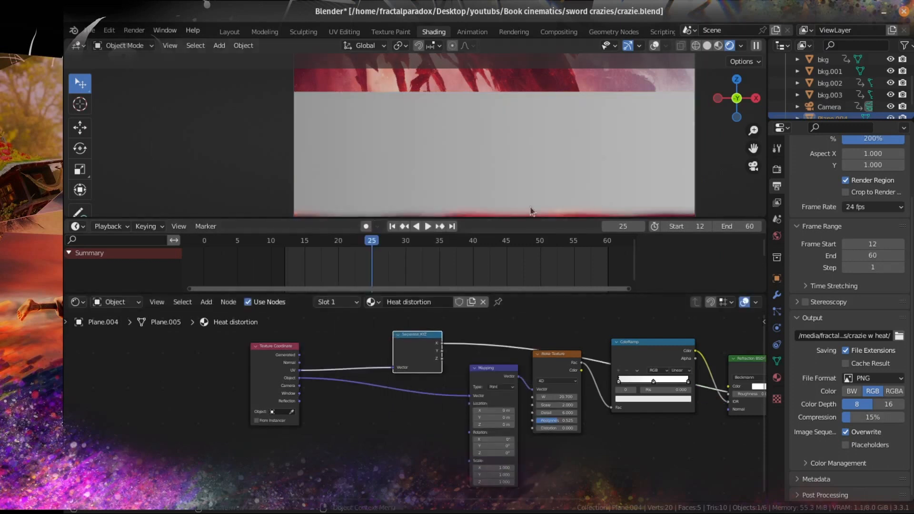
# Preview the Separate XYZ node's outputs on the plane, ending on the Y output.
pyautogui.scroll(3, 464, 393)
pyautogui.keyDown('ctrl'); pyautogui.keyDown('shift'); pyautogui.click(440, 342); pyautogui.keyUp('shift'); pyautogui.keyUp('ctrl')
pyautogui.keyDown('ctrl'); pyautogui.keyDown('shift'); pyautogui.click(437, 342); pyautogui.keyUp('shift'); pyautogui.keyUp('ctrl')
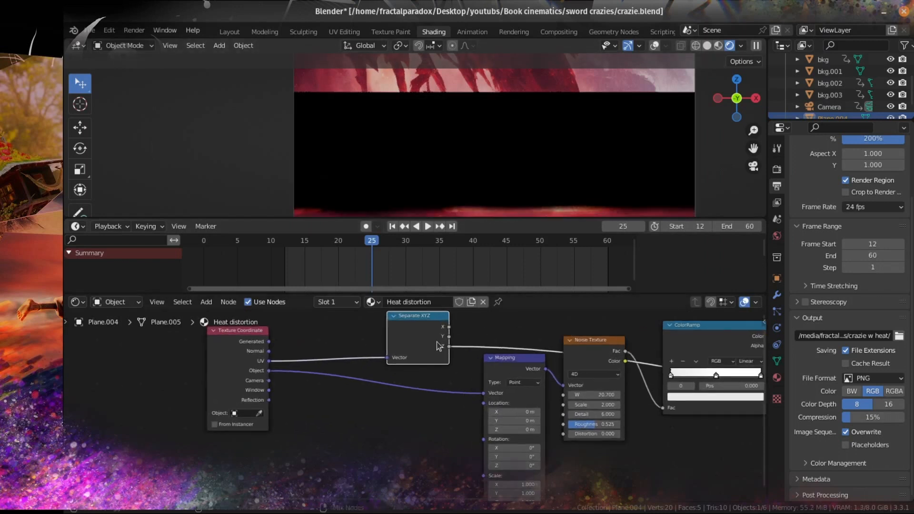
pyautogui.keyDown('ctrl'); pyautogui.keyDown('shift'); pyautogui.click(431, 332); pyautogui.keyUp('shift'); pyautogui.keyUp('ctrl')
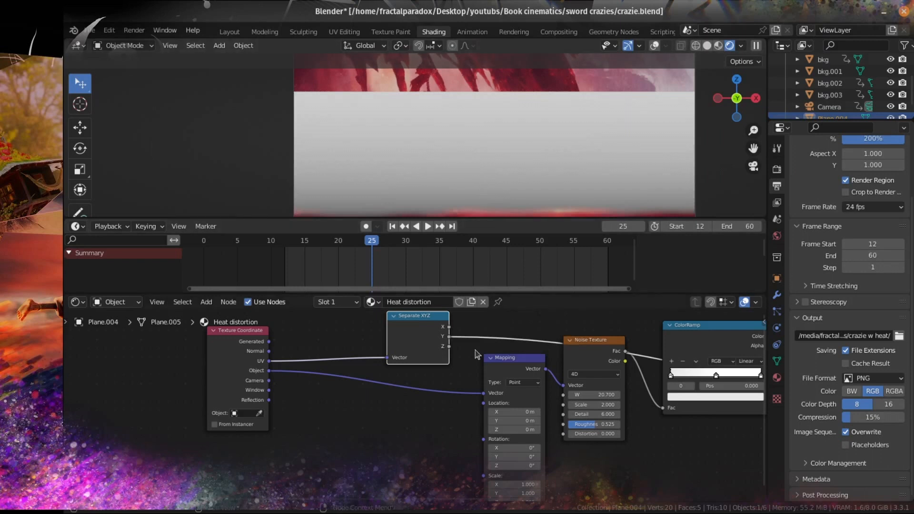
# Move the Separate XYZ node above the Mapping node and rearrange the surrounding nodes to give it room.
pyautogui.moveTo(475, 355); pyautogui.dragTo(375, 394, button='middle')
pyautogui.moveTo(304, 371); pyautogui.dragTo(389, 325)
pyautogui.moveTo(475, 384); pyautogui.dragTo(355, 403, button='middle')
pyautogui.moveTo(441, 394); pyautogui.dragTo(423, 425)
pyautogui.moveTo(348, 394); pyautogui.dragTo(338, 410, button='middle')
pyautogui.moveTo(224, 367); pyautogui.dragTo(241, 361)
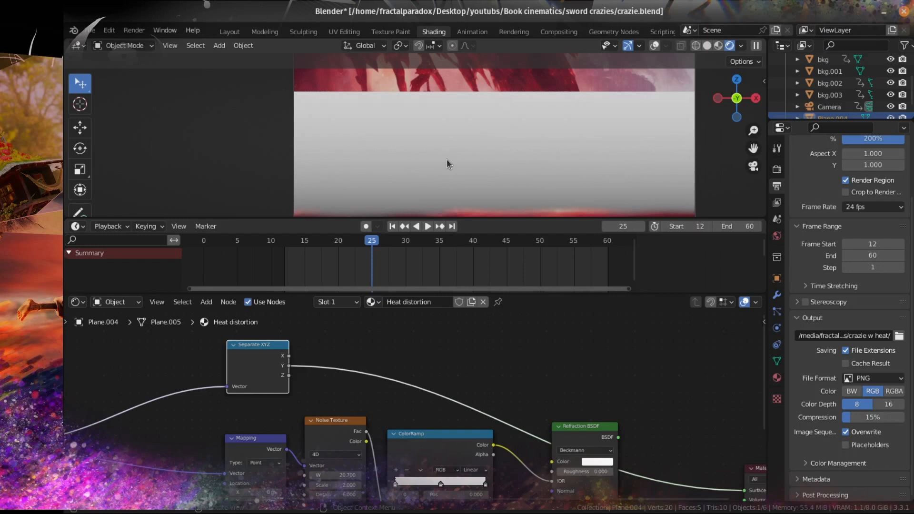
# Compare the upper part of the Y gradient with the refracted image by previewing the Refraction BSDF on the plane.
pyautogui.scroll(3, 454, 99)
pyautogui.keyDown('shift'); pyautogui.moveTo(455, 99); pyautogui.dragTo(458, 173, button='middle'); pyautogui.keyUp('shift')
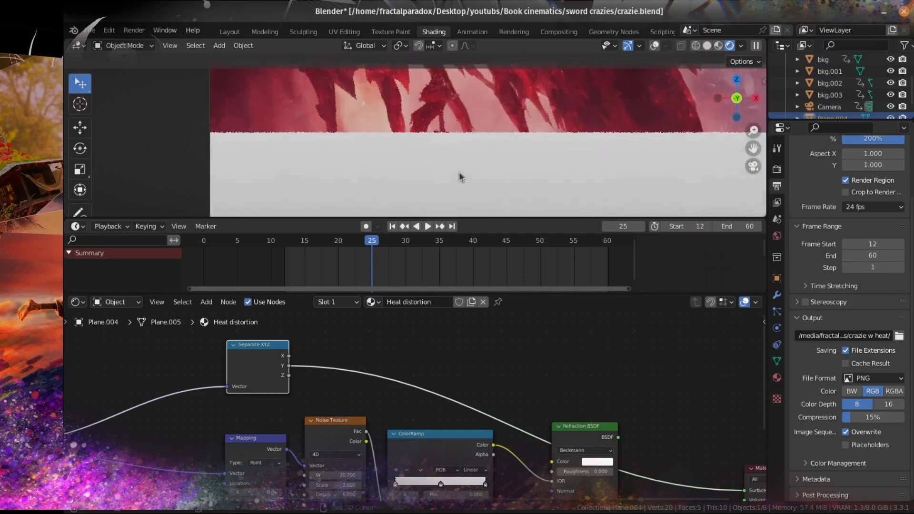
pyautogui.scroll(2, 459, 173)
pyautogui.click(614, 446)
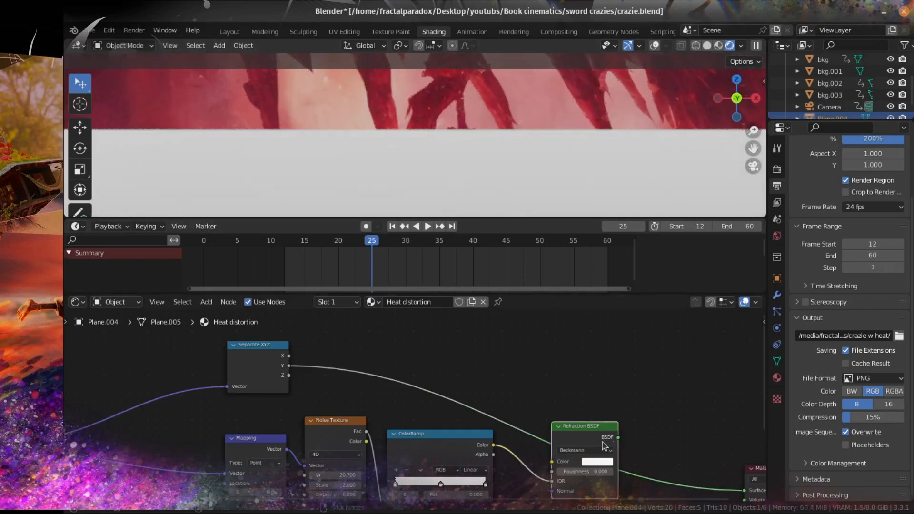
pyautogui.scroll(4, 464, 145)
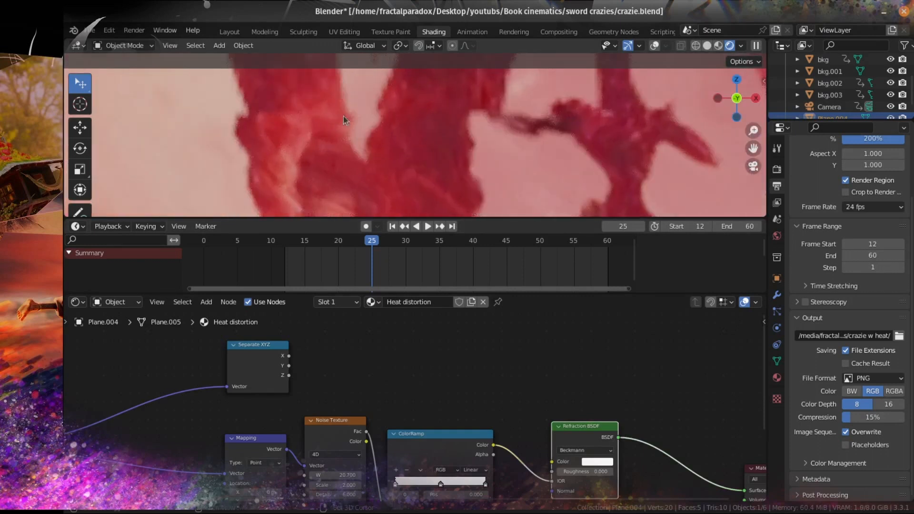
# Examine the heat distortion along the layer edges in a maximized viewport, and return to the camera view and the full workspace.
pyautogui.hotkey('ctrl', 'space')
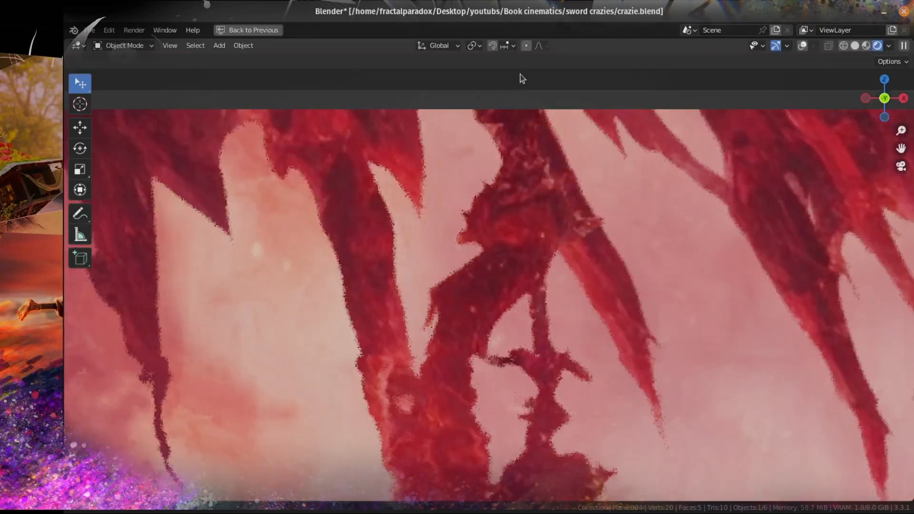
pyautogui.scroll(3, 408, 322)
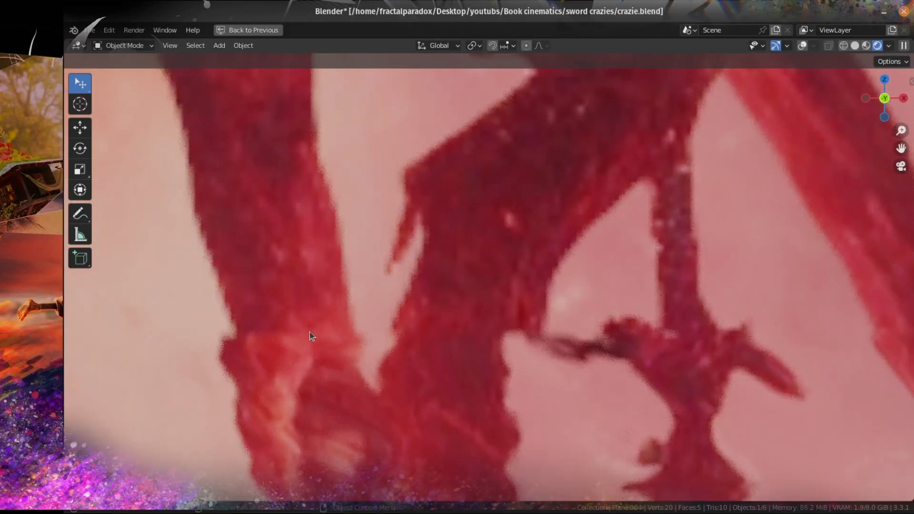
pyautogui.scroll(1, 476, 336)
pyautogui.scroll(-12, 630, 332)
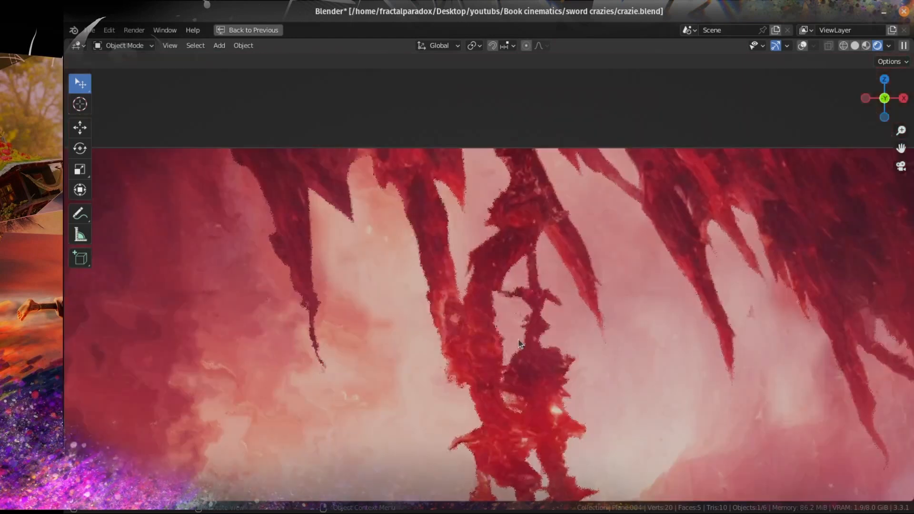
pyautogui.moveTo(524, 320)
pyautogui.mouseDown(button='middle')
pyautogui.moveTo(516, 328)
pyautogui.moveTo(518, 321)
pyautogui.mouseUp(button='middle')
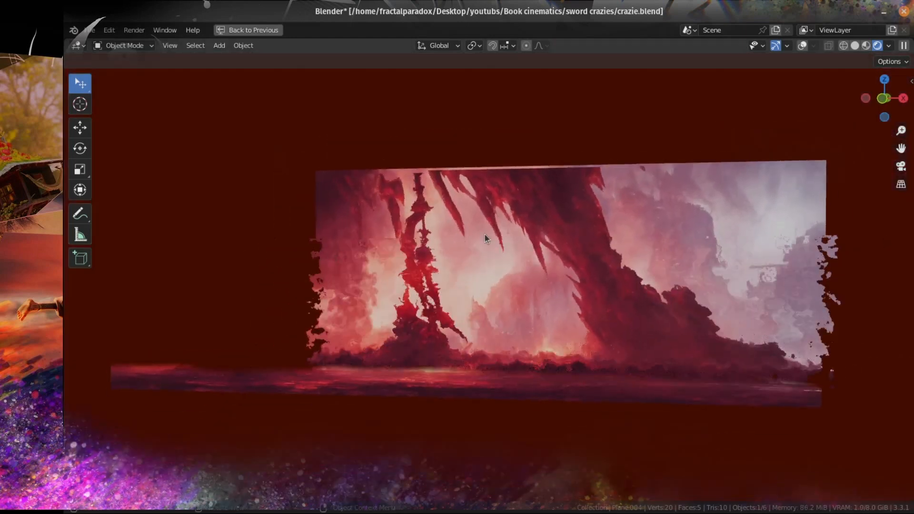
pyautogui.press('KP_0')
pyautogui.scroll(-3, 559, 343)
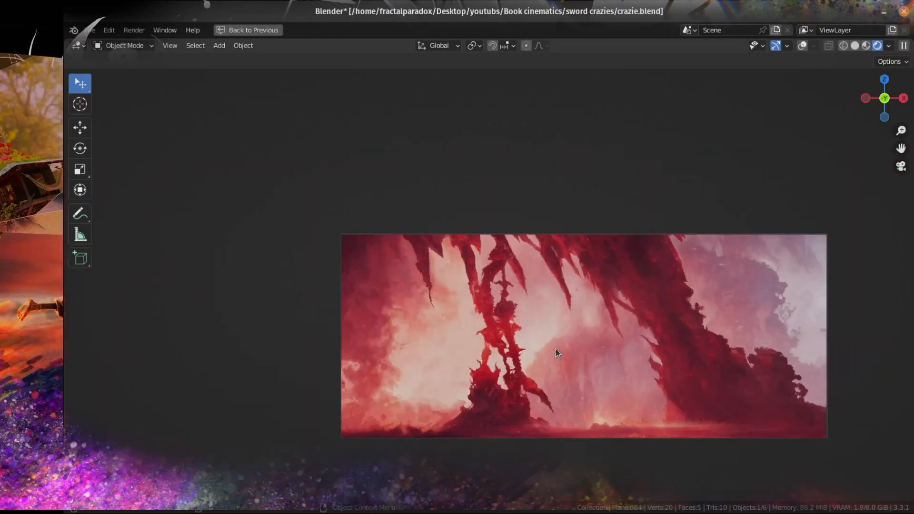
pyautogui.click(267, 33)
pyautogui.scroll(-2, 509, 333)
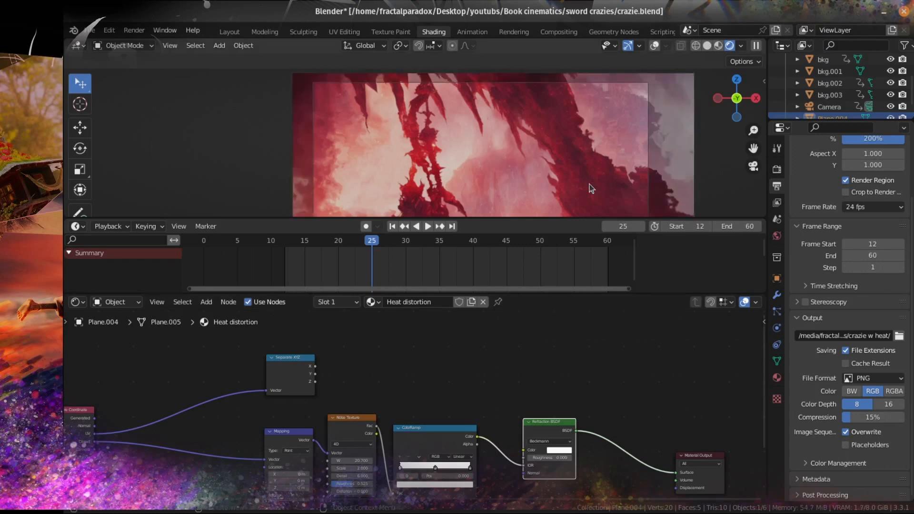
pyautogui.scroll(-2, 561, 174)
pyautogui.scroll(4, 521, 160)
pyautogui.keyDown('shift'); pyautogui.moveTo(497, 167); pyautogui.dragTo(496, 144, button='middle'); pyautogui.keyUp('shift')
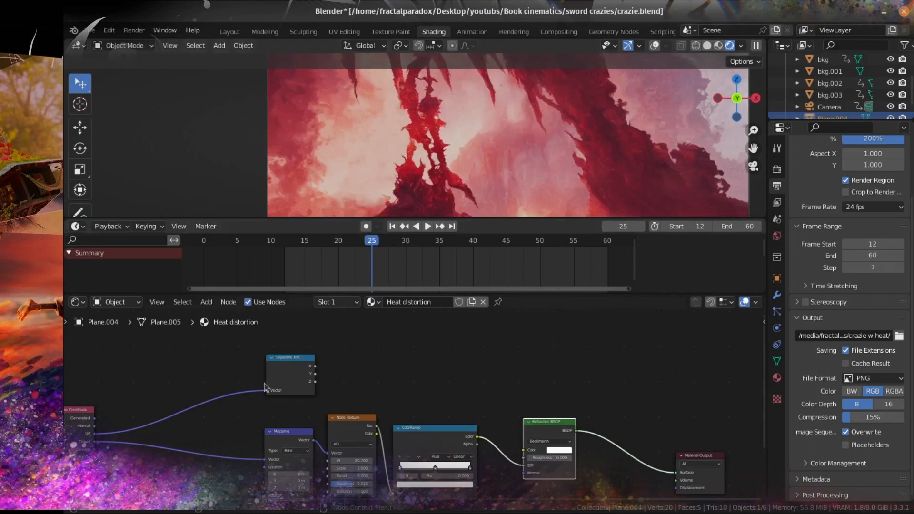
# Preview the Separate XYZ node's Y output and insert a MixRGB node on its link, placed above the Refraction BSDF.
pyautogui.keyDown('ctrl'); pyautogui.keyDown('shift'); pyautogui.click(294, 376); pyautogui.keyUp('shift'); pyautogui.keyUp('ctrl')
pyautogui.keyDown('ctrl'); pyautogui.keyDown('shift'); pyautogui.click(294, 377); pyautogui.keyUp('shift'); pyautogui.keyUp('ctrl')
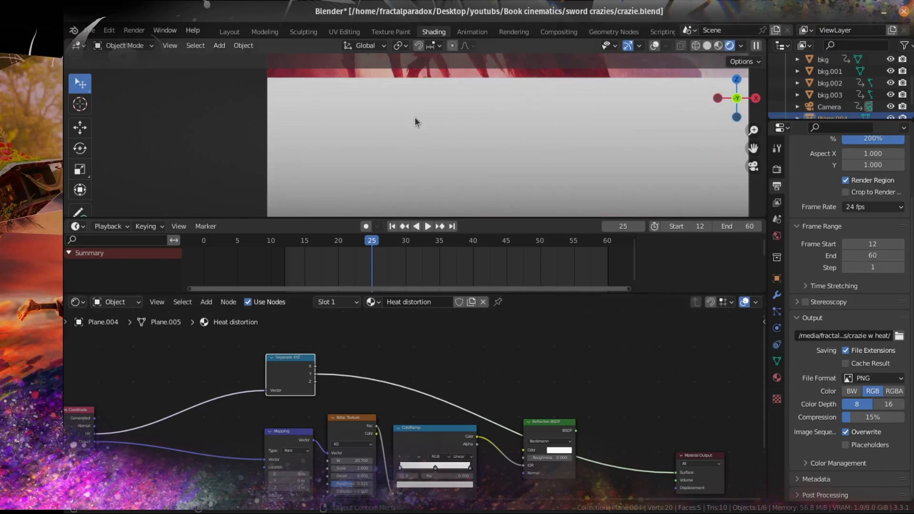
pyautogui.scroll(3, 354, 375)
pyautogui.moveTo(486, 428); pyautogui.dragTo(437, 381, button='middle')
pyautogui.hotkey('shift', 'a')
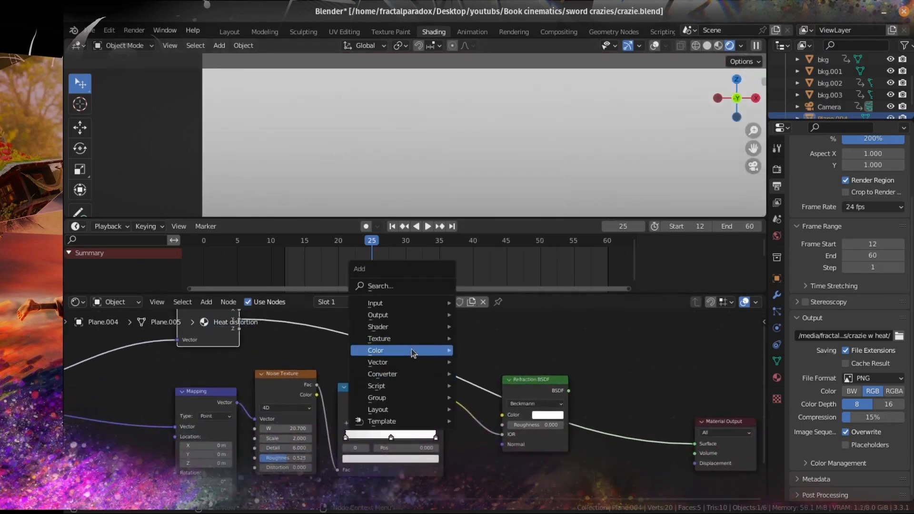
pyautogui.moveTo(411, 349)
pyautogui.click(506, 414)
pyautogui.click(505, 413)
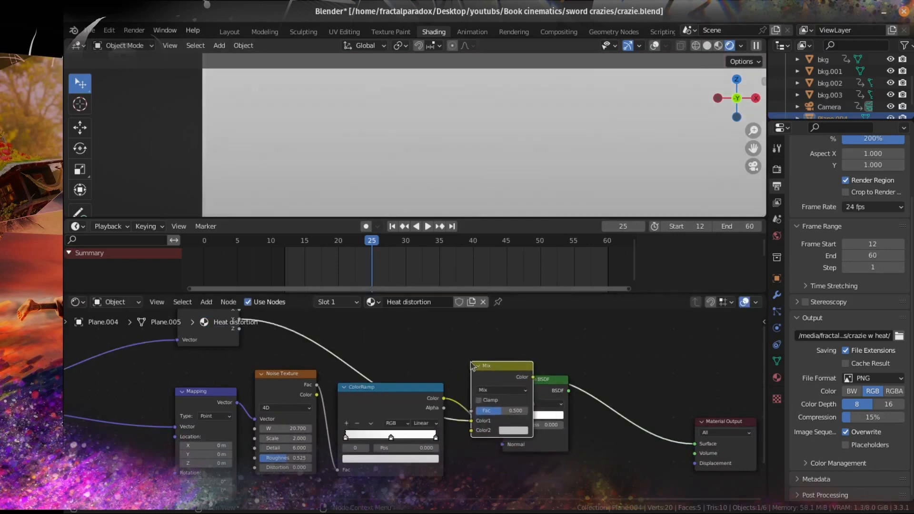
pyautogui.moveTo(484, 380); pyautogui.dragTo(486, 303)
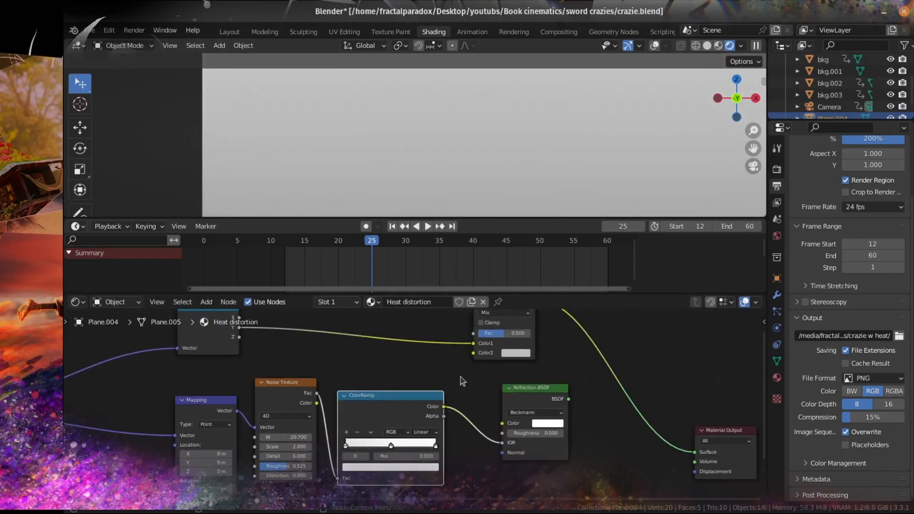
# Make the Mix node's Color2 white, with the Y output driving Fac and the noise ColorRamp feeding Color1.
pyautogui.click(509, 353)
pyautogui.moveTo(575, 241); pyautogui.dragTo(575, 223)
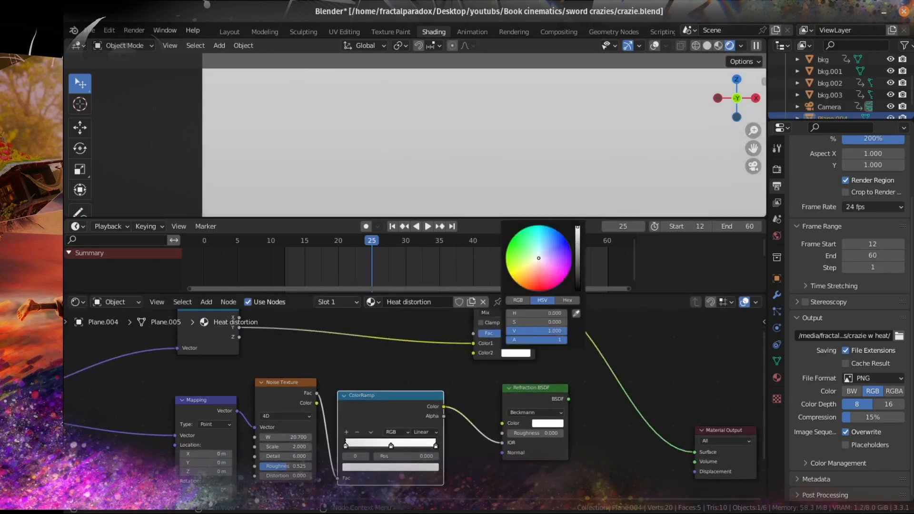
pyautogui.moveTo(473, 343); pyautogui.dragTo(473, 334)
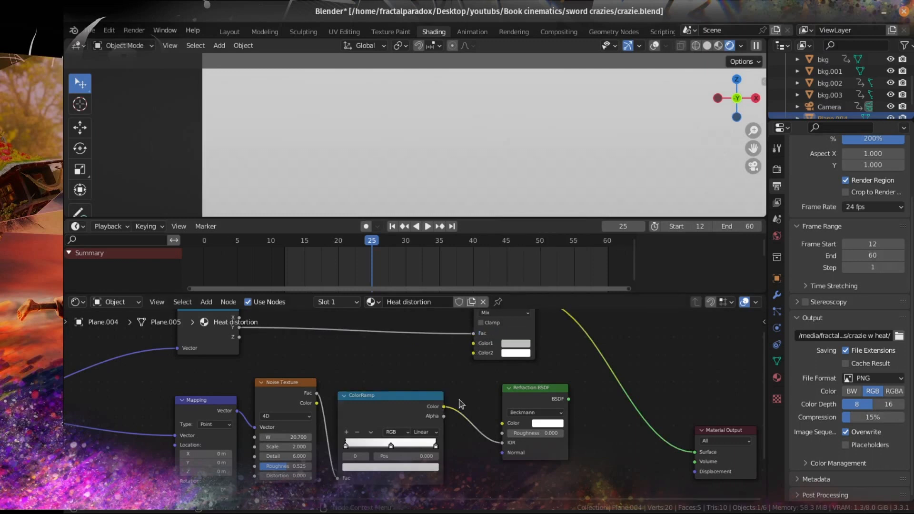
pyautogui.moveTo(443, 407); pyautogui.dragTo(473, 343)
pyautogui.moveTo(503, 357); pyautogui.dragTo(482, 378, button='middle')
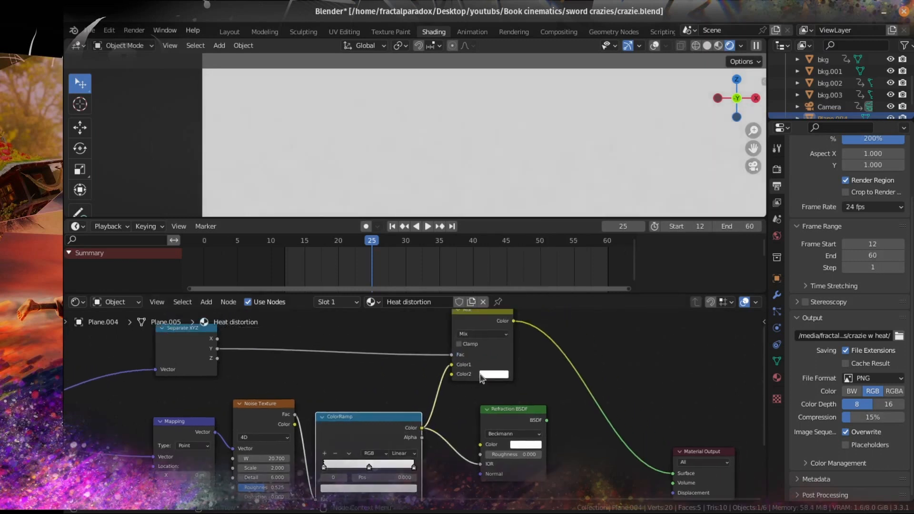
# Connect the Mix node's Color output to the Refraction BSDF's IOR and route the shader to the material output.
pyautogui.click(495, 328)
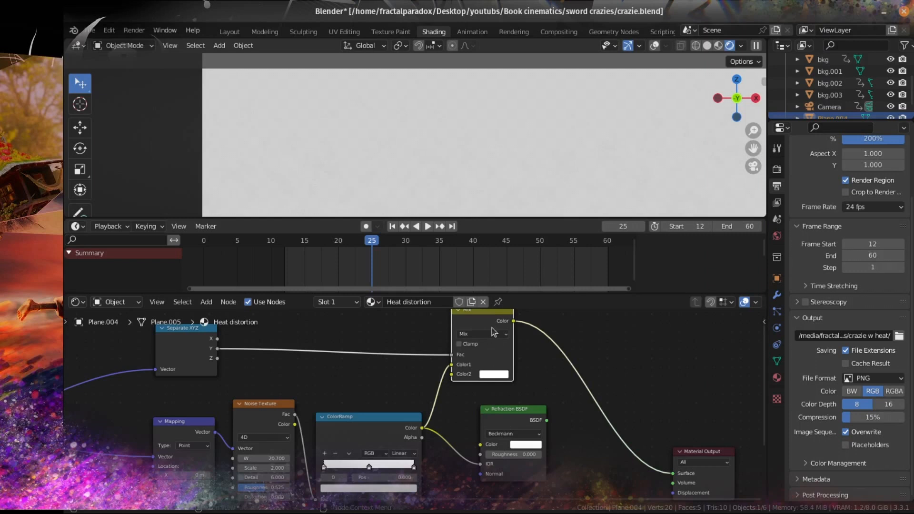
pyautogui.moveTo(516, 324); pyautogui.dragTo(483, 465)
pyautogui.keyDown('ctrl'); pyautogui.keyDown('shift'); pyautogui.click(542, 418); pyautogui.keyUp('shift'); pyautogui.keyUp('ctrl')
# Inspect the gradient-controlled distortion on the plane up close, from an angle and through the camera.
pyautogui.scroll(-2, 507, 89)
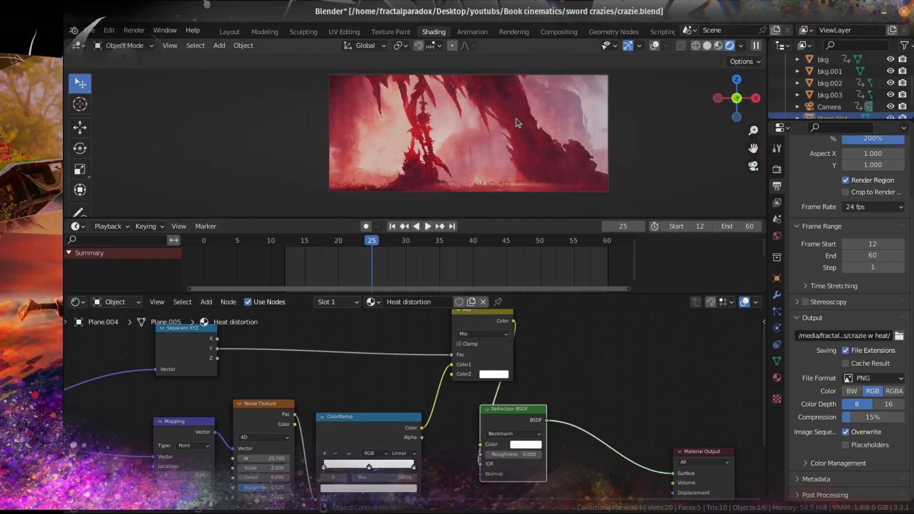
pyautogui.scroll(8, 505, 86)
pyautogui.keyDown('shift'); pyautogui.moveTo(501, 94); pyautogui.dragTo(465, 208, button='middle'); pyautogui.keyUp('shift')
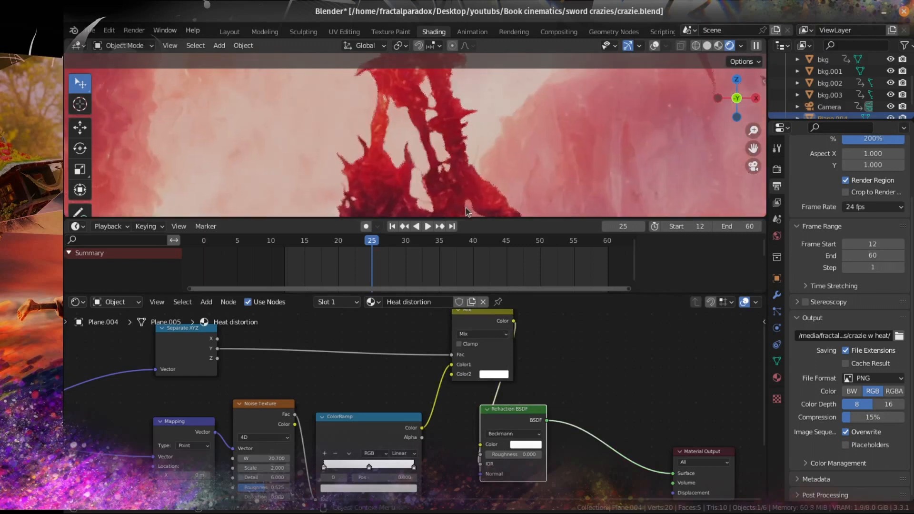
pyautogui.scroll(-5, 465, 207)
pyautogui.moveTo(527, 141); pyautogui.dragTo(501, 142, button='middle')
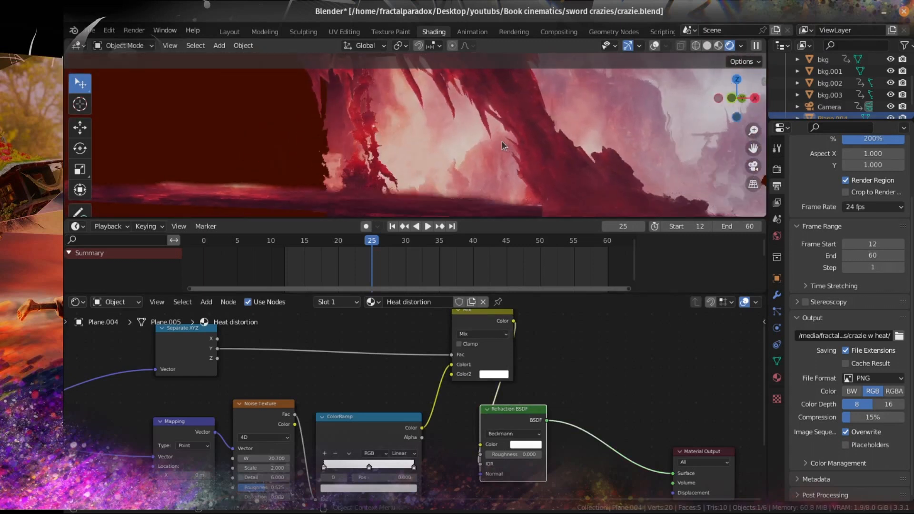
pyautogui.press('KP_0')
pyautogui.scroll(-2, 404, 475)
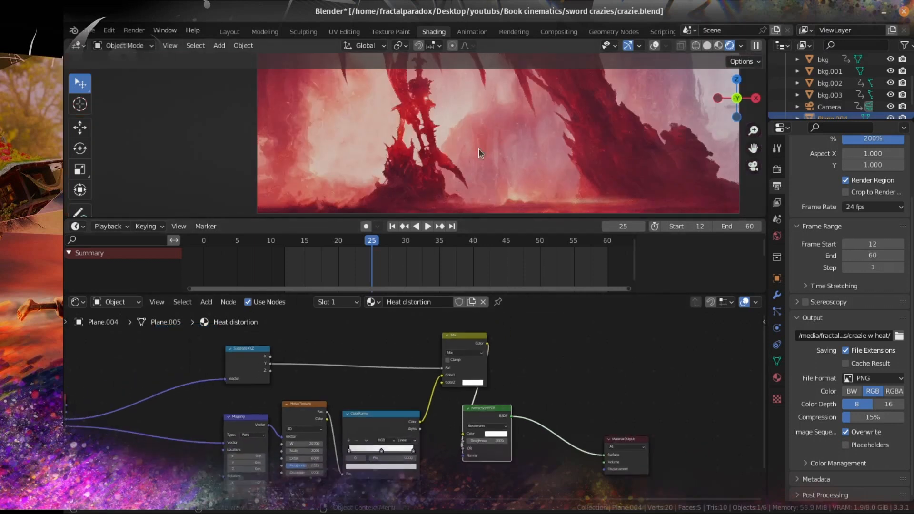
# Play the animation, set the playhead to frame 33 and examine the distortion around the central structure.
pyautogui.click(428, 227)
pyautogui.click(421, 227)
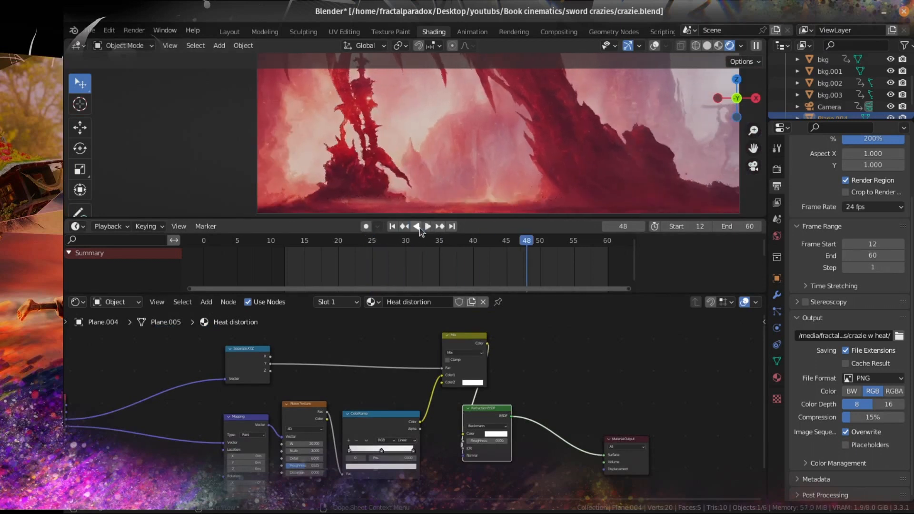
pyautogui.moveTo(427, 244)
pyautogui.mouseDown()
pyautogui.moveTo(375, 250)
pyautogui.moveTo(427, 241)
pyautogui.mouseUp()
pyautogui.scroll(4, 546, 145)
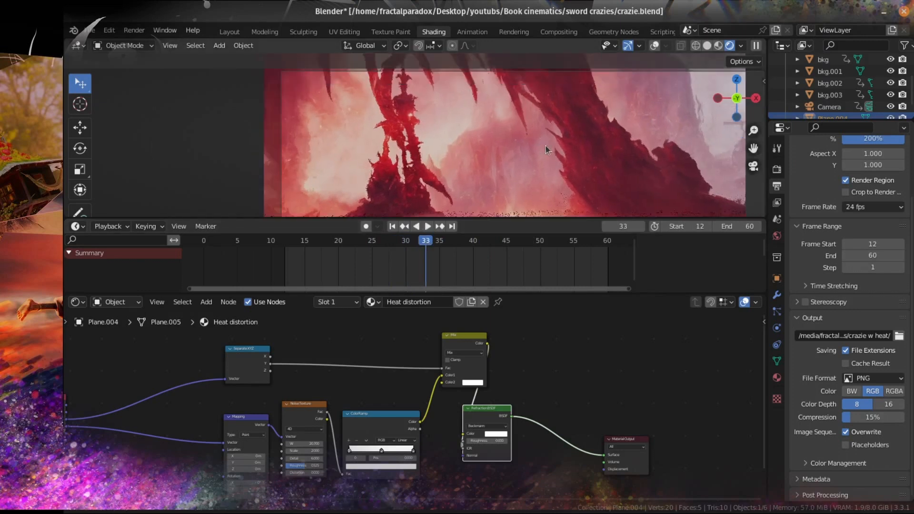
pyautogui.scroll(5, 350, 141)
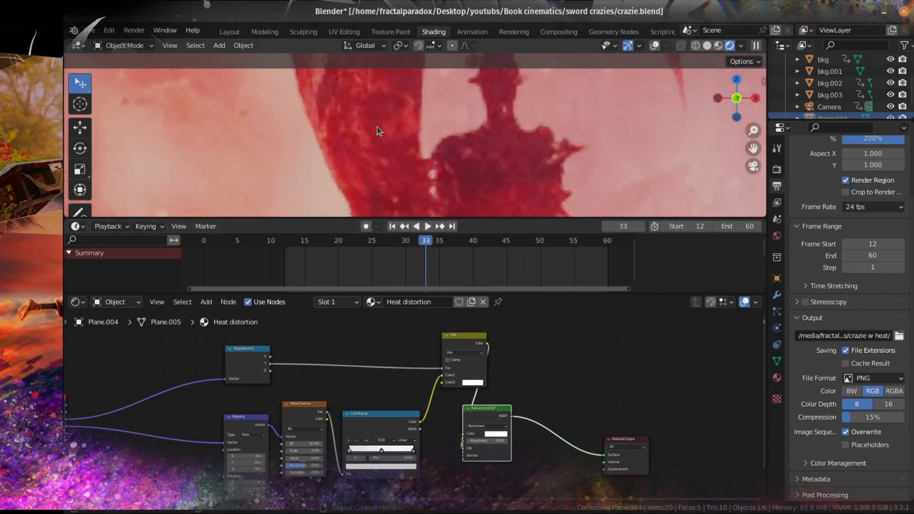
pyautogui.scroll(-4, 440, 178)
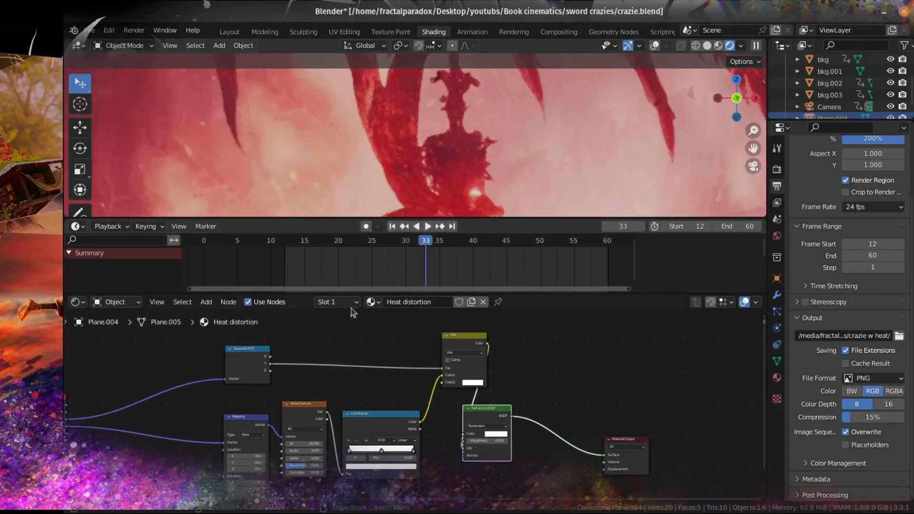
# Insert a ColorRamp node between the Separate XYZ's Y output and the Mix node's Fac, and preview it on the plane.
pyautogui.moveTo(344, 386); pyautogui.dragTo(376, 391, button='middle')
pyautogui.hotkey('shift', 'a')
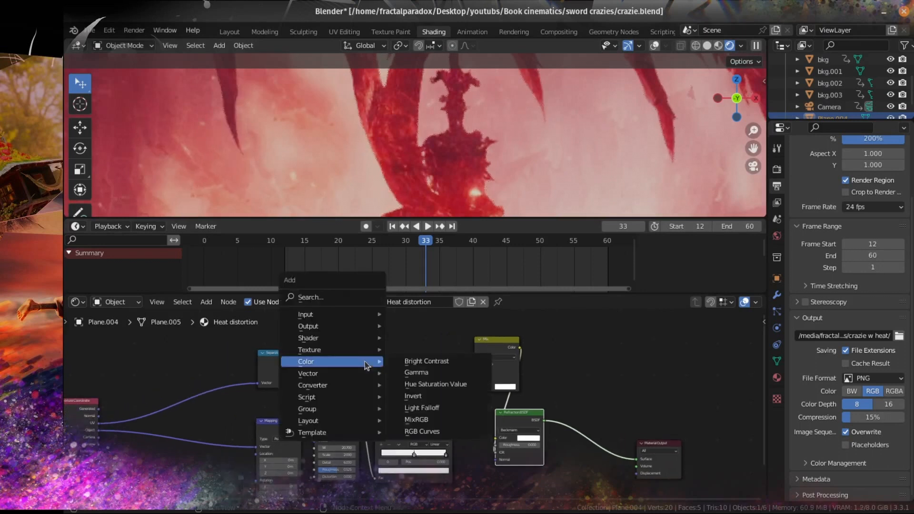
pyautogui.moveTo(376, 384)
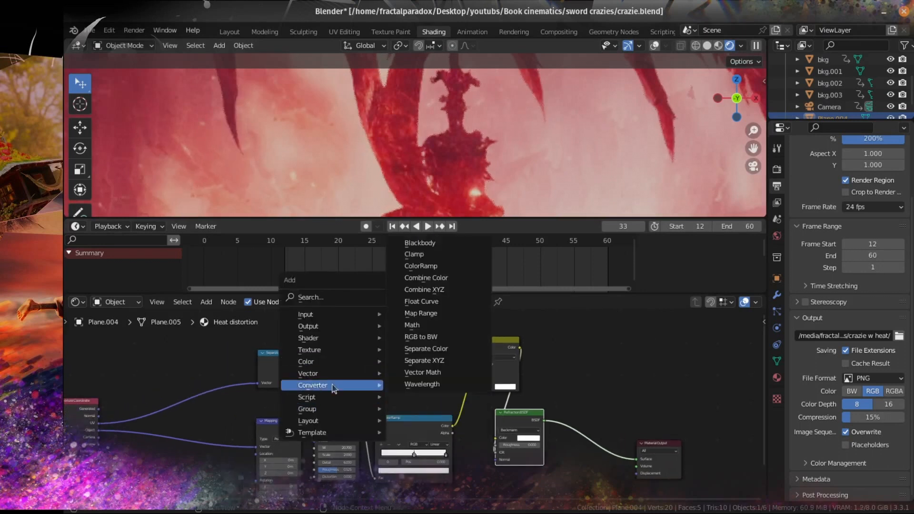
pyautogui.click(410, 266)
pyautogui.click(365, 341)
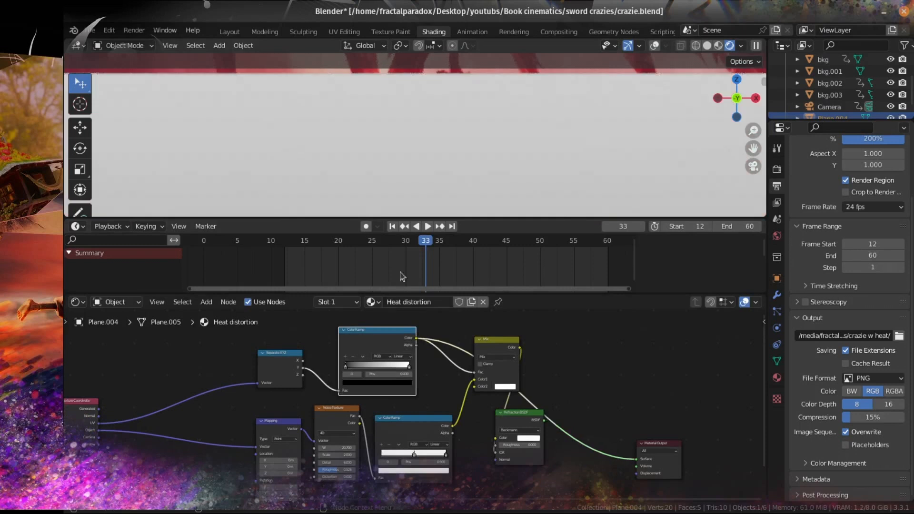
# Shift the new ColorRamp's black stop inward and set its interpolation to Ease.
pyautogui.scroll(-6, 413, 191)
pyautogui.keyDown('shift'); pyautogui.moveTo(466, 177); pyautogui.dragTo(454, 145, button='middle'); pyautogui.keyUp('shift')
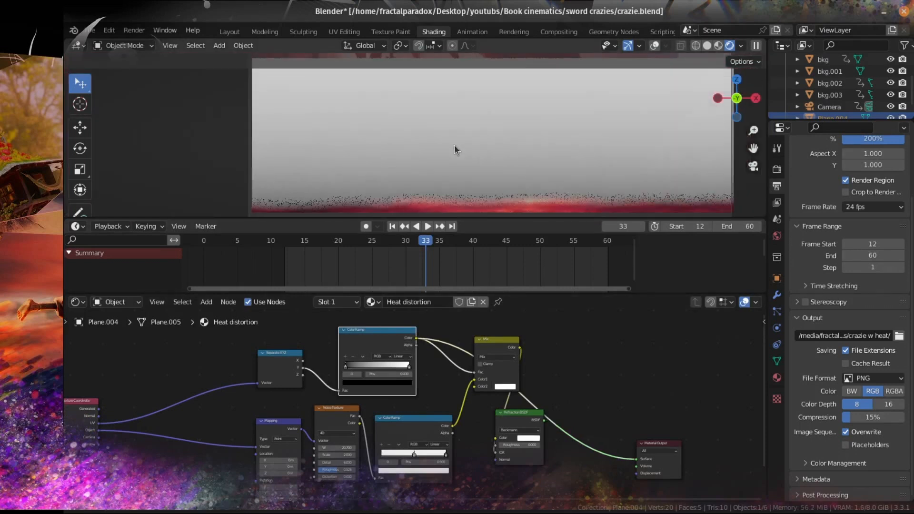
pyautogui.moveTo(350, 367)
pyautogui.mouseDown()
pyautogui.moveTo(379, 366)
pyautogui.moveTo(361, 367)
pyautogui.mouseUp()
pyautogui.click(402, 356)
pyautogui.click(402, 363)
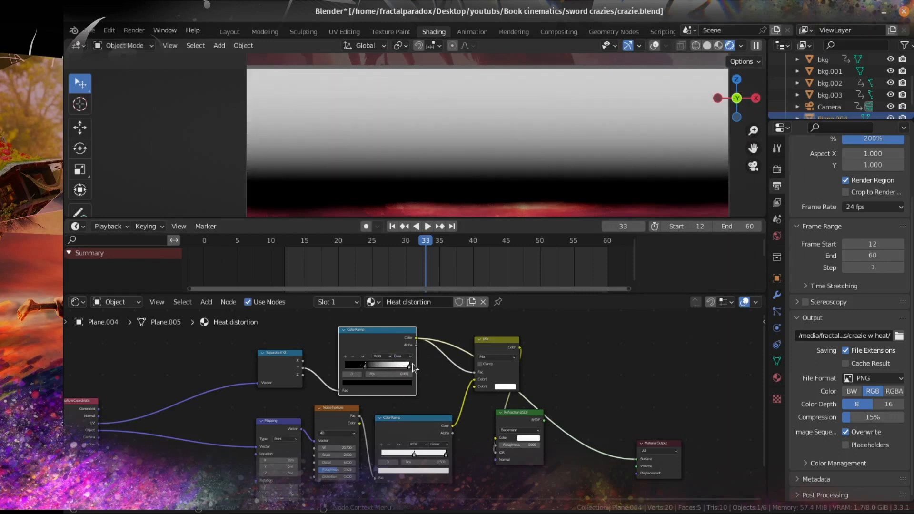
# Route the Refraction BSDF back to the material output and inspect the distortion near the ground.
pyautogui.keyDown('ctrl'); pyautogui.keyDown('shift'); pyautogui.click(513, 418); pyautogui.keyUp('shift'); pyautogui.keyUp('ctrl')
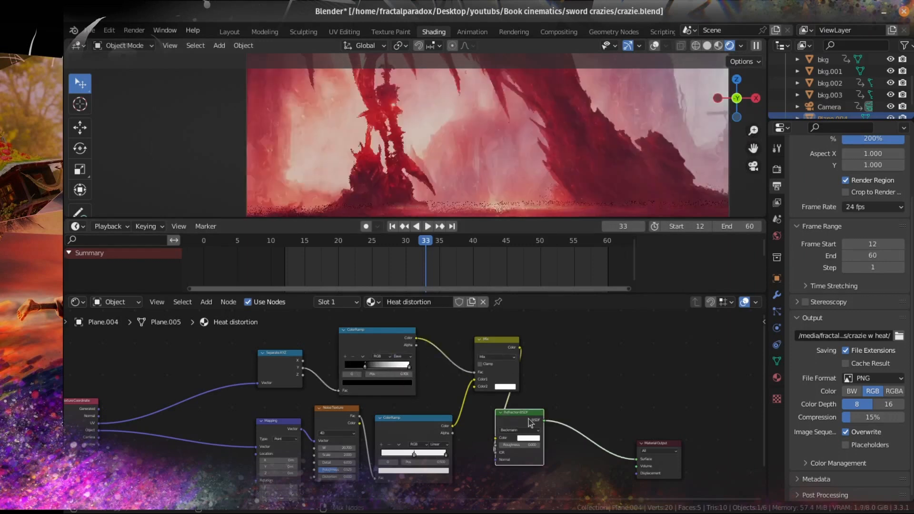
pyautogui.scroll(2, 403, 168)
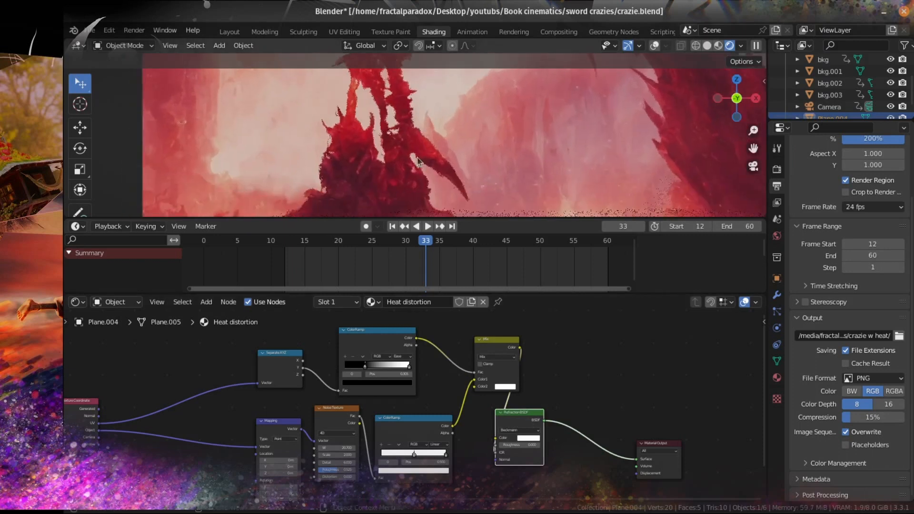
pyautogui.scroll(-1, 417, 158)
pyautogui.keyDown('shift'); pyautogui.moveTo(405, 209); pyautogui.dragTo(412, 155, button='middle'); pyautogui.keyUp('shift')
pyautogui.scroll(3, 412, 155)
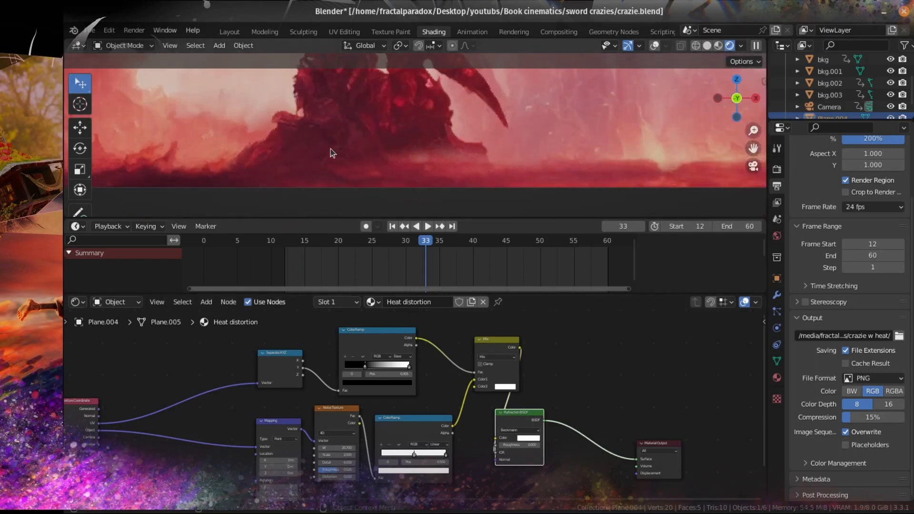
# Add a stop to the noise ColorRamp, place it at position 0 and darken it to near black.
pyautogui.scroll(3, 417, 161)
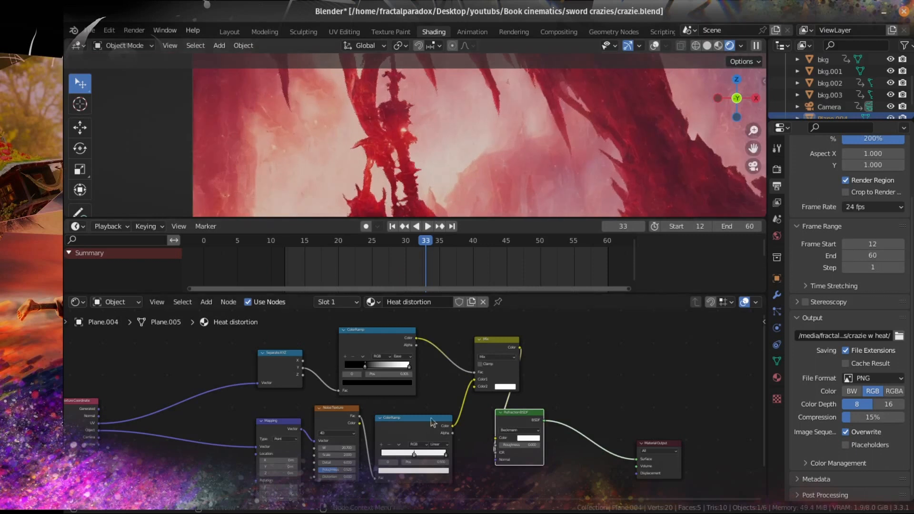
pyautogui.scroll(2, 410, 478)
pyautogui.moveTo(410, 477); pyautogui.dragTo(407, 377, button='middle')
pyautogui.scroll(5, 408, 377)
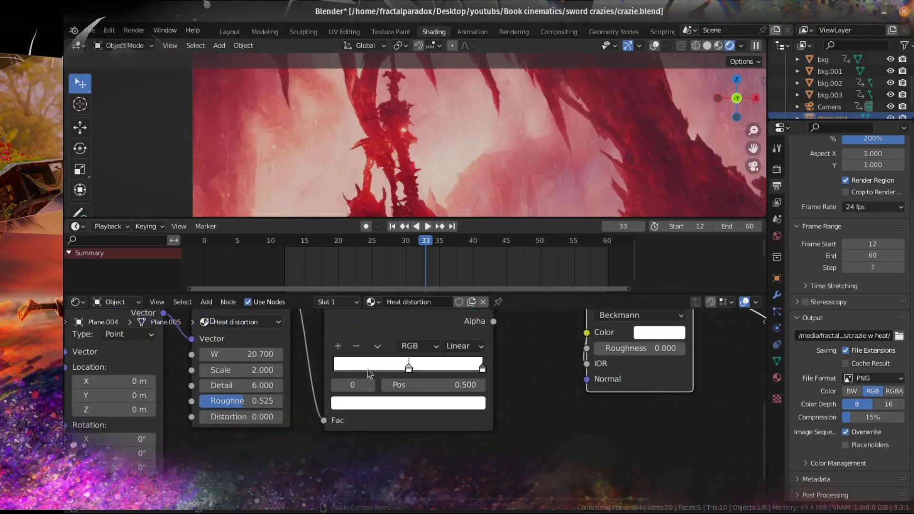
pyautogui.click(410, 332)
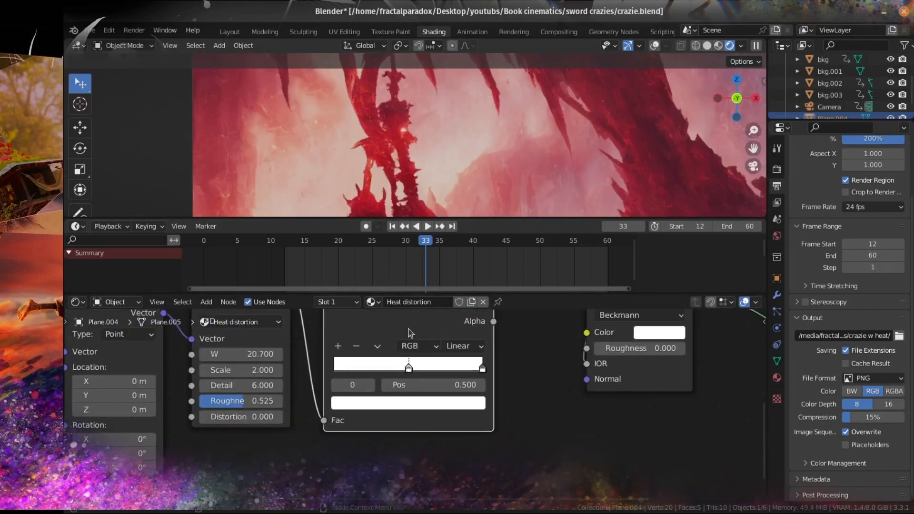
pyautogui.click(336, 346)
pyautogui.moveTo(444, 369); pyautogui.dragTo(293, 365)
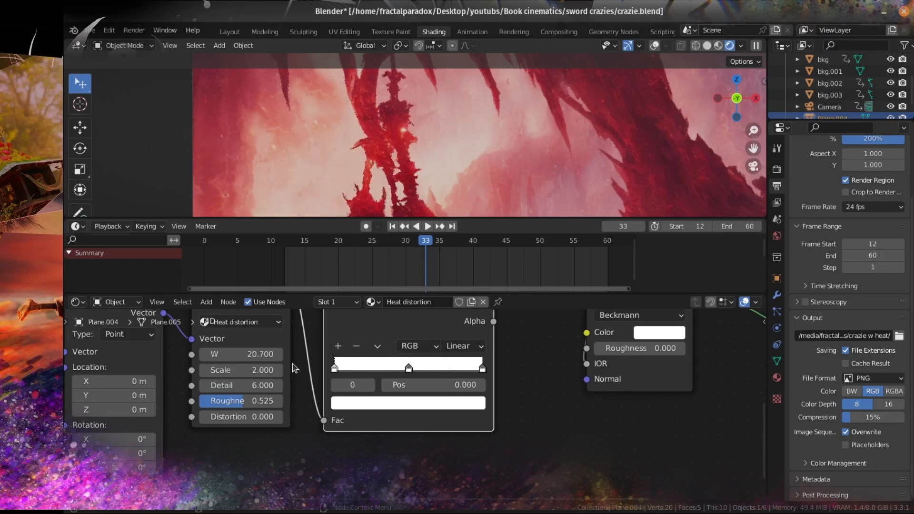
pyautogui.click(367, 403)
pyautogui.click(453, 292)
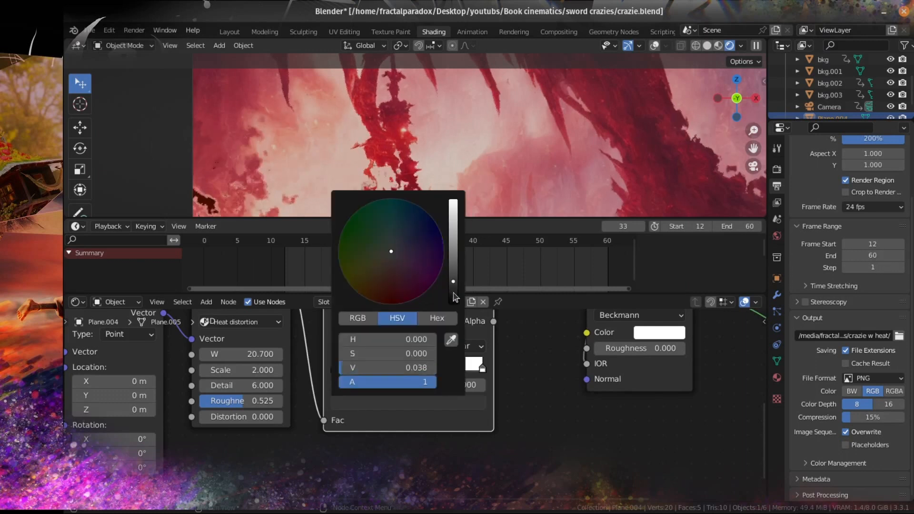
# Play the animation, stop at frame 28 and examine the stronger distortion on the large structure and its surroundings.
pyautogui.scroll(-5, 580, 427)
pyautogui.scroll(5, 511, 395)
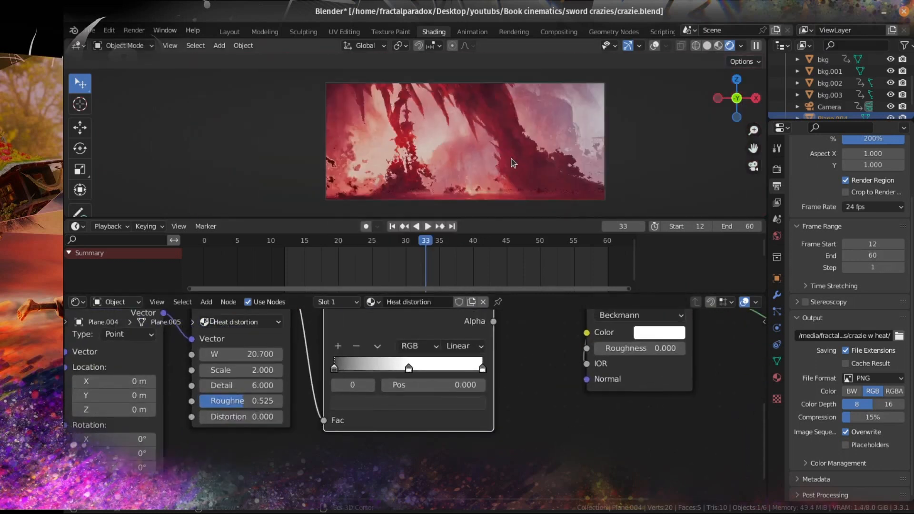
pyautogui.click(305, 241)
pyautogui.press('space')
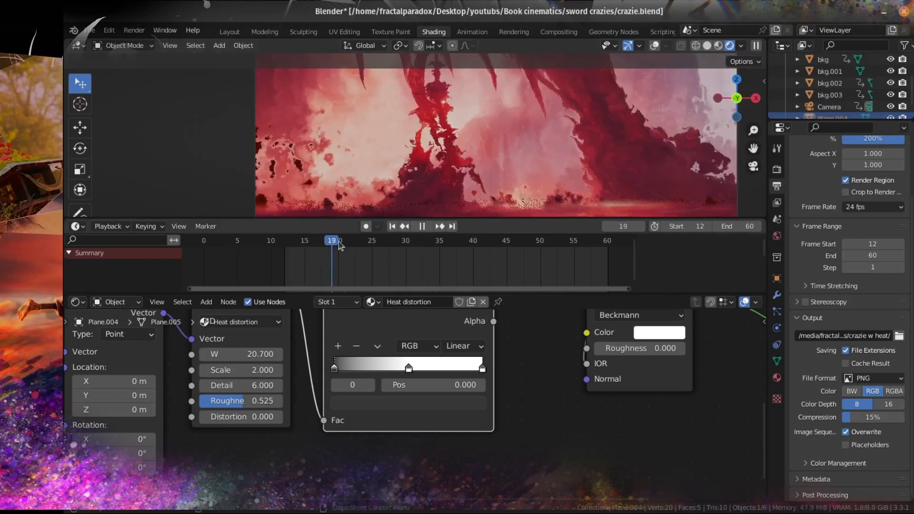
pyautogui.press('space')
pyautogui.scroll(4, 432, 161)
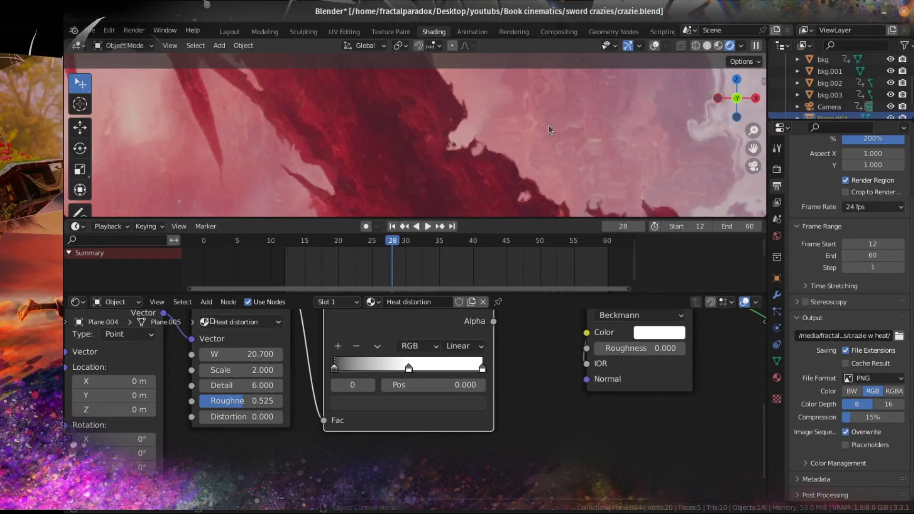
pyautogui.keyDown('shift'); pyautogui.moveTo(585, 124); pyautogui.dragTo(441, 195, button='middle'); pyautogui.keyUp('shift')
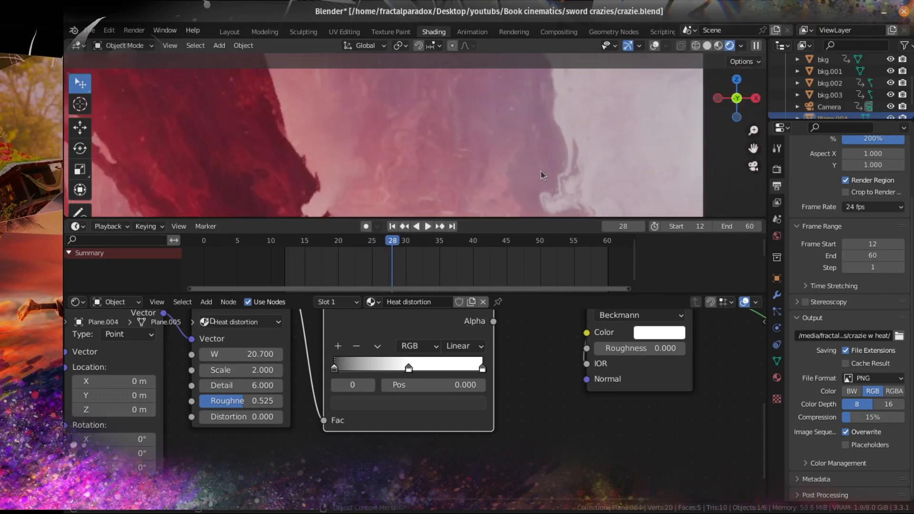
pyautogui.scroll(-4, 524, 157)
pyautogui.scroll(-2, 514, 345)
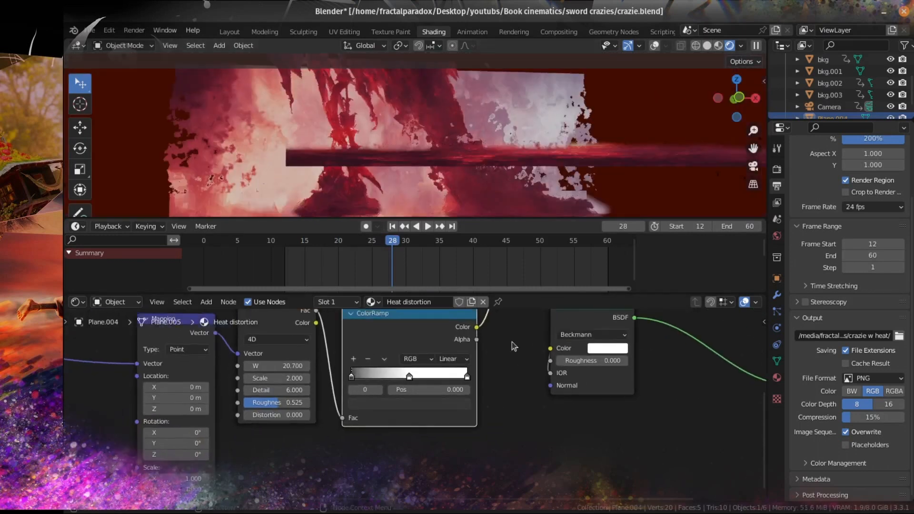
# Preview the Mix node's output on the plane, seen through the scene camera.
pyautogui.moveTo(512, 346); pyautogui.dragTo(490, 452, button='middle')
pyautogui.moveTo(525, 361); pyautogui.dragTo(501, 415, button='middle')
pyautogui.keyDown('ctrl'); pyautogui.keyDown('shift'); pyautogui.click(536, 343); pyautogui.keyUp('shift'); pyautogui.keyUp('ctrl')
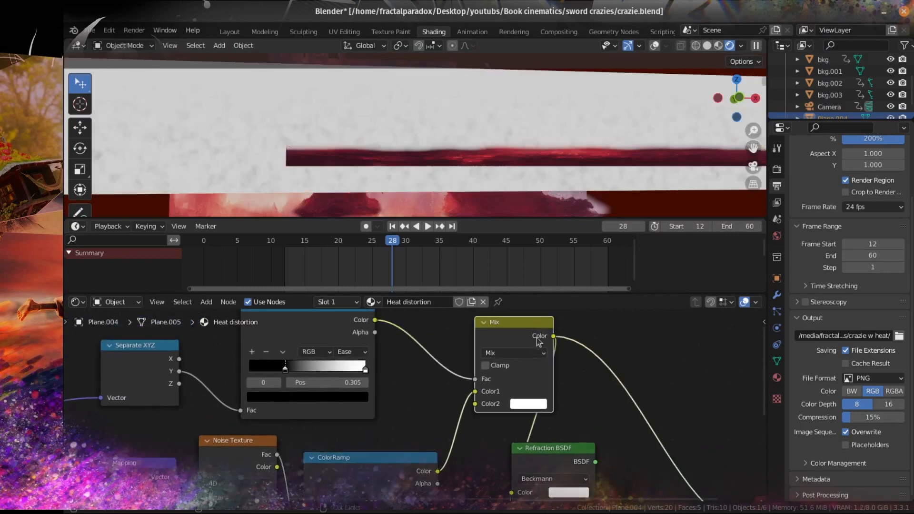
pyautogui.keyDown('ctrl'); pyautogui.moveTo(506, 85); pyautogui.dragTo(506, 110, button='middle'); pyautogui.keyUp('ctrl')
pyautogui.press('KP_0')
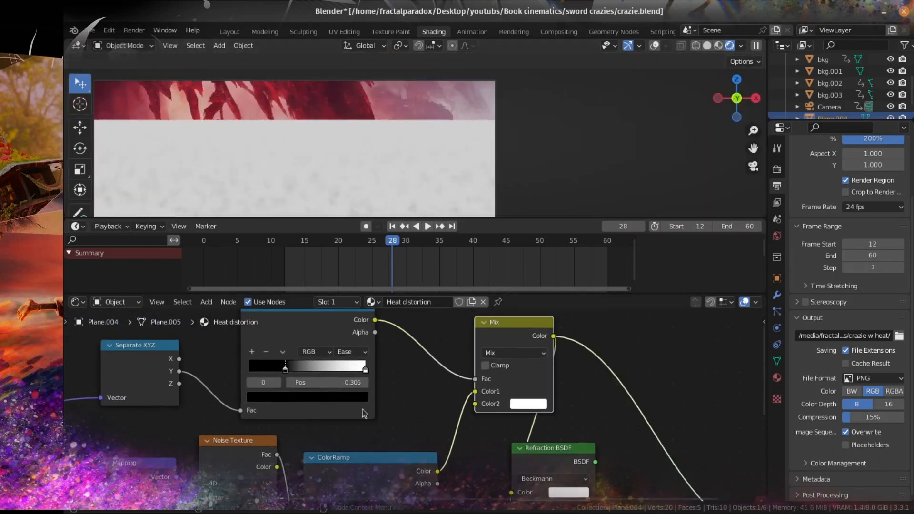
# Move the noise ColorRamp's dark stops inward, the first to about 0.391, and inspect the noise mask in a maximized viewport.
pyautogui.scroll(-2, 320, 406)
pyautogui.moveTo(361, 449); pyautogui.dragTo(374, 380, button='middle')
pyautogui.moveTo(345, 432); pyautogui.dragTo(386, 438)
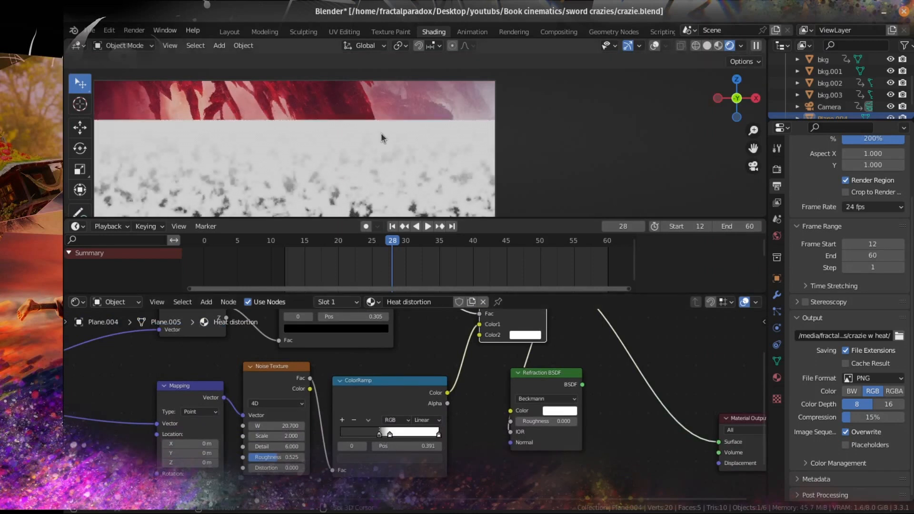
pyautogui.hotkey('ctrl', 'space')
pyautogui.press('Home')
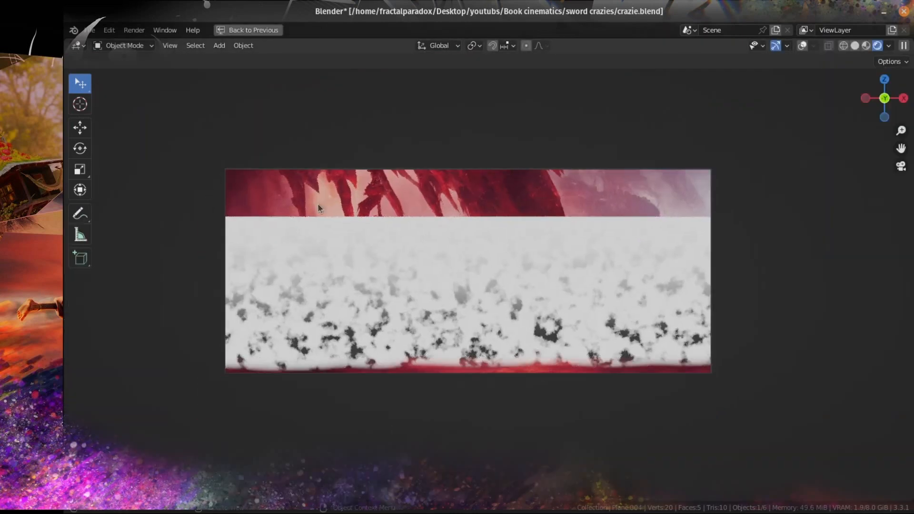
pyautogui.scroll(4, 447, 248)
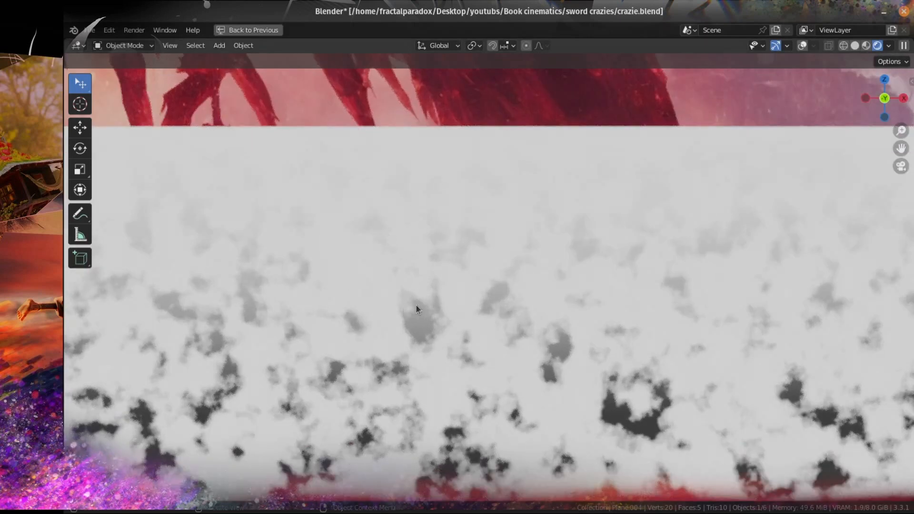
pyautogui.hotkey('ctrl', 'space')
# On the gradient ColorRamp feeding the Mix factor, pull the white stop slightly inward and move the black stop to 0.241.
pyautogui.scroll(3, 428, 383)
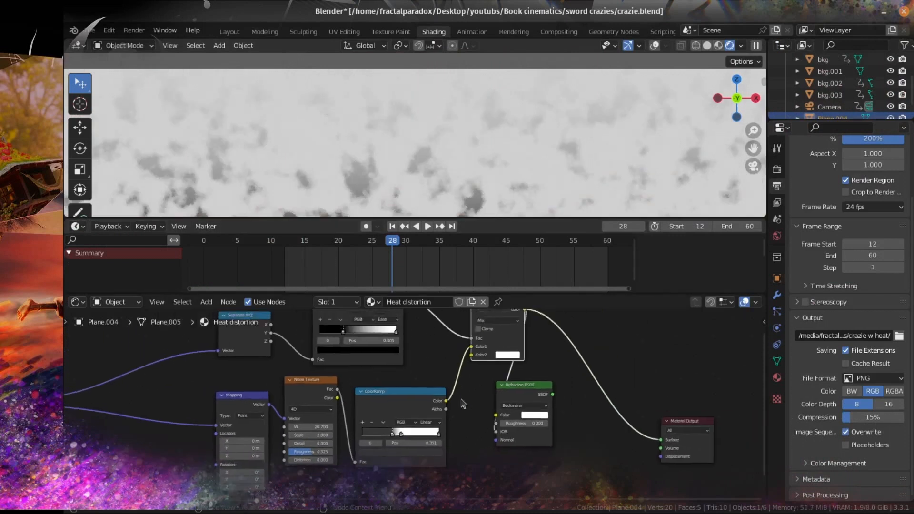
pyautogui.moveTo(398, 385); pyautogui.dragTo(484, 448, button='middle')
pyautogui.moveTo(501, 438); pyautogui.dragTo(497, 437)
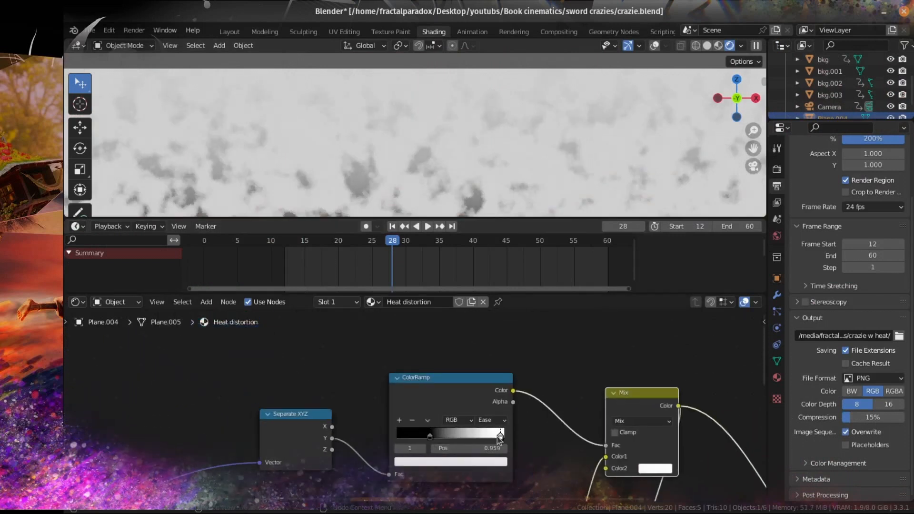
pyautogui.moveTo(429, 436); pyautogui.dragTo(423, 435)
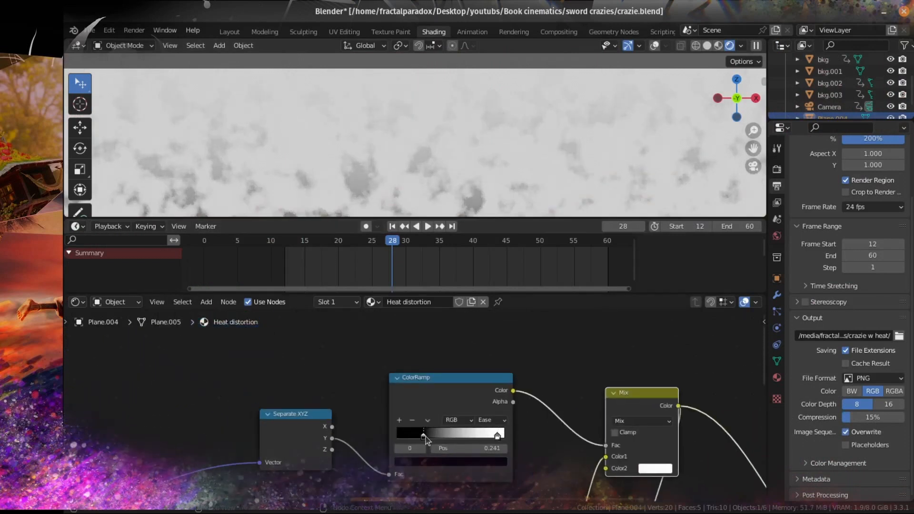
# Route the Refraction BSDF back to the material output and return the noise ColorRamp's dark stop to position 0.
pyautogui.press('Home')
pyautogui.keyDown('ctrl'); pyautogui.keyDown('shift'); pyautogui.click(567, 450); pyautogui.keyUp('shift'); pyautogui.keyUp('ctrl')
pyautogui.scroll(-2, 516, 438)
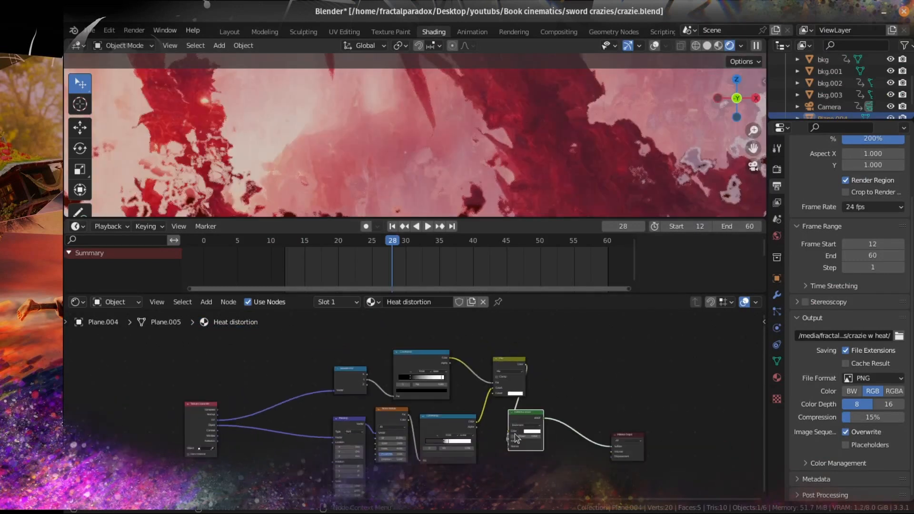
pyautogui.scroll(2, 452, 418)
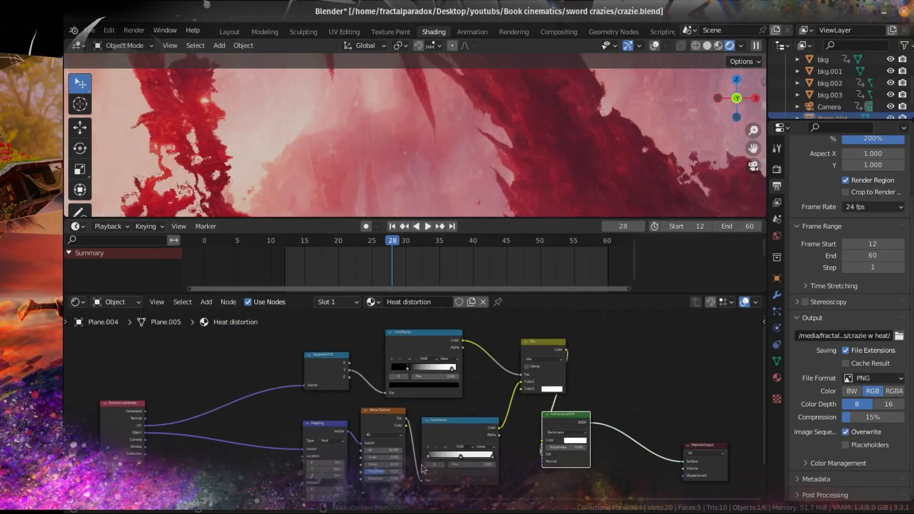
# Set the value of the noise ColorRamp's first stop color to 0.6 and check the distortion near the ground.
pyautogui.click(439, 473)
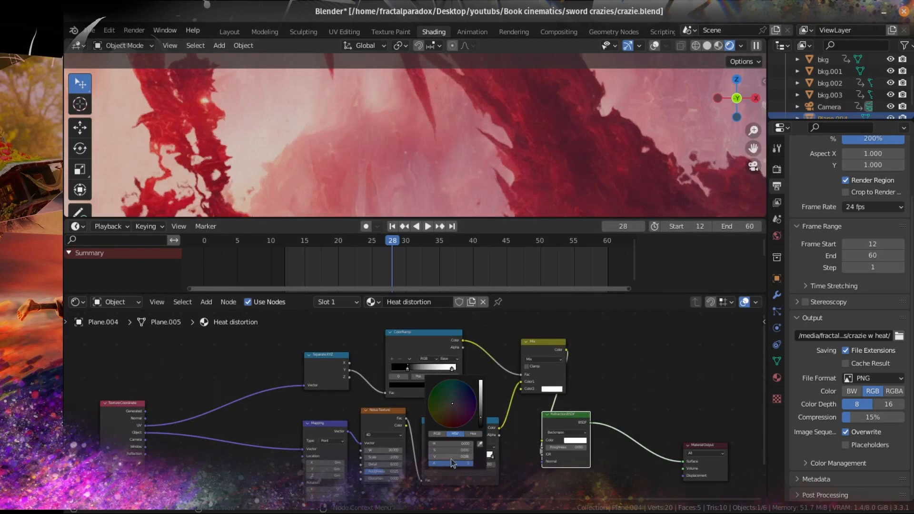
pyautogui.click(450, 457)
pyautogui.write('.5')
pyautogui.press('Return')
pyautogui.scroll(-5, 496, 154)
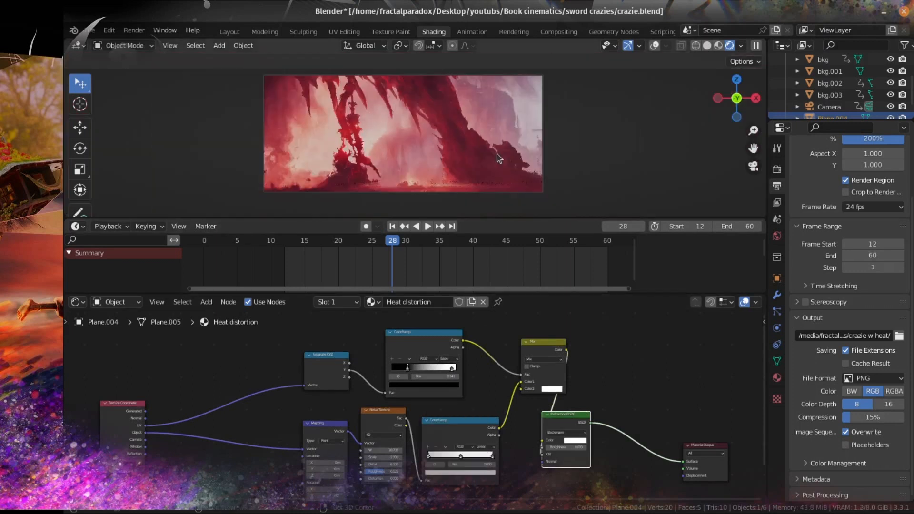
pyautogui.scroll(5, 495, 143)
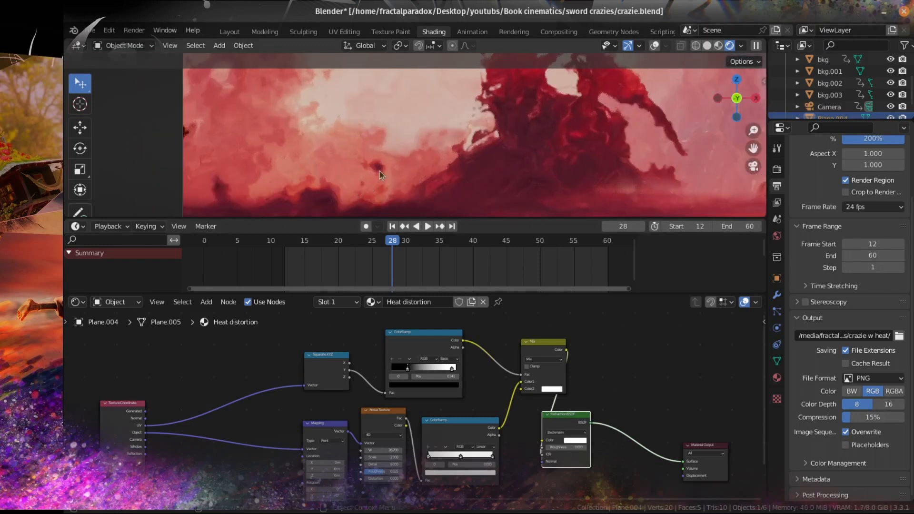
pyautogui.scroll(3, 367, 174)
pyautogui.scroll(-4, 367, 173)
# Darken the noise ColorRamp's first stop to pure black, value 0.
pyautogui.scroll(5, 427, 379)
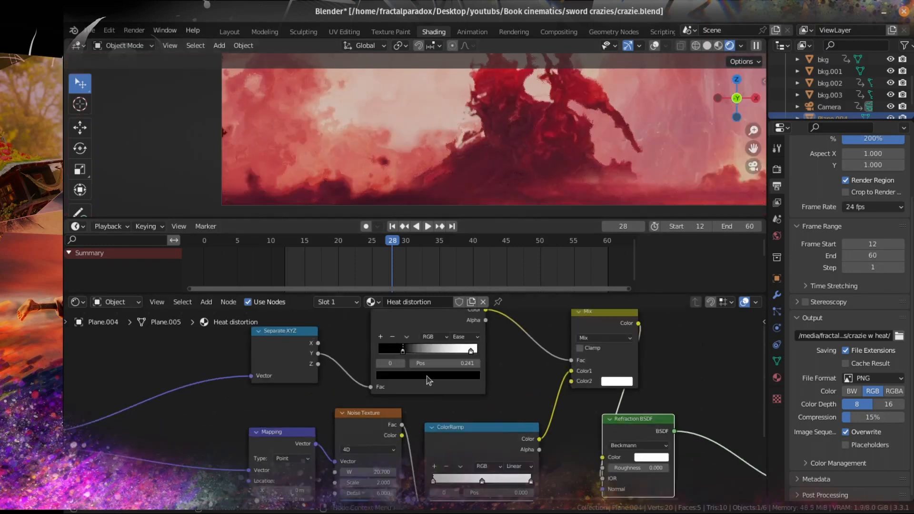
pyautogui.moveTo(440, 411); pyautogui.dragTo(408, 354, button='middle')
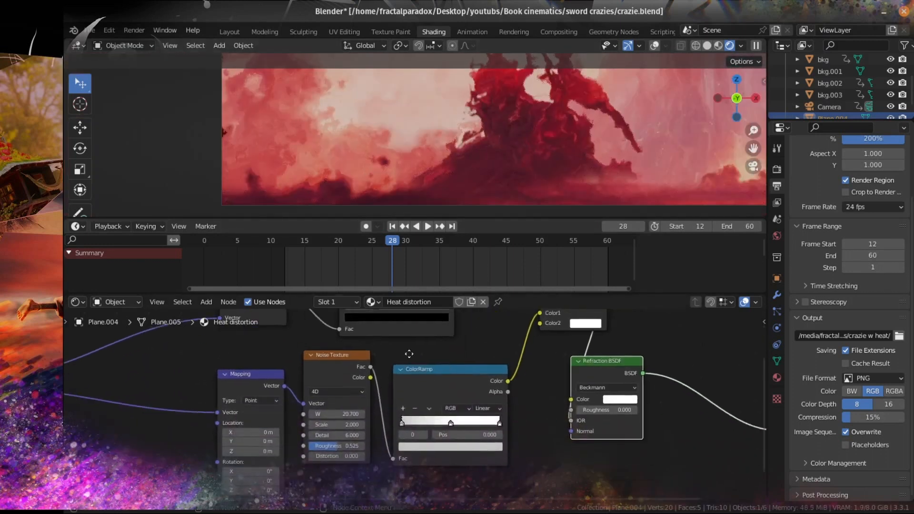
pyautogui.scroll(5, 408, 354)
pyautogui.click(423, 465)
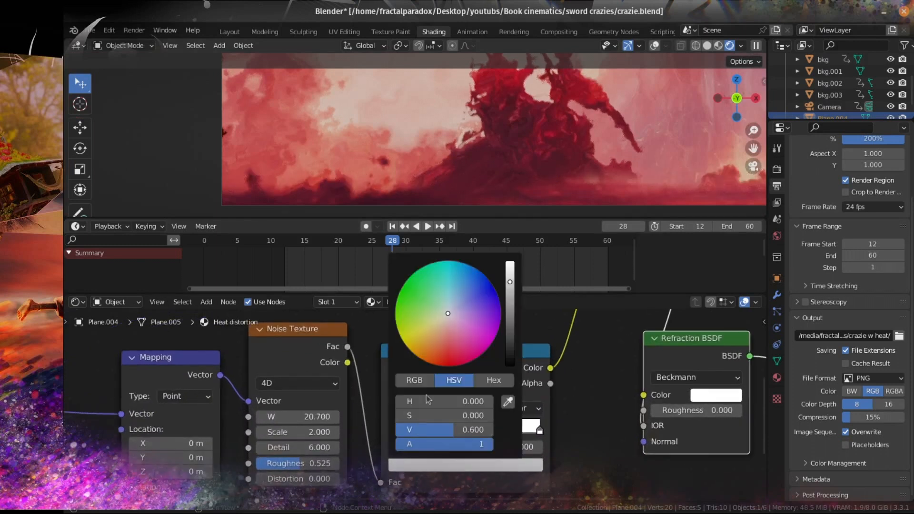
pyautogui.moveTo(508, 329); pyautogui.dragTo(509, 367)
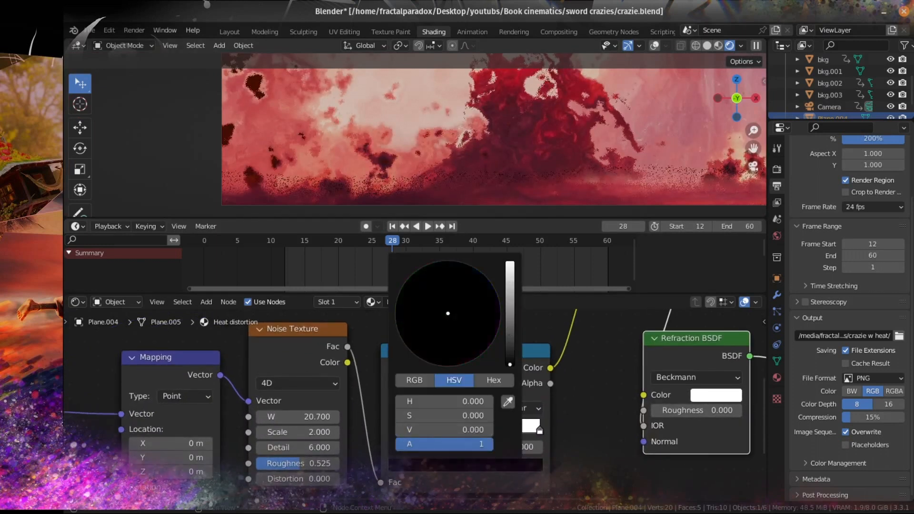
# Examine the distortion beside the central structure through the camera, playing the animation and moving the playhead to frame 40.
pyautogui.scroll(4, 431, 107)
pyautogui.keyDown('shift'); pyautogui.moveTo(325, 116); pyautogui.dragTo(525, 210, button='middle'); pyautogui.keyUp('shift')
pyautogui.press('KP_0')
pyautogui.scroll(1, 449, 104)
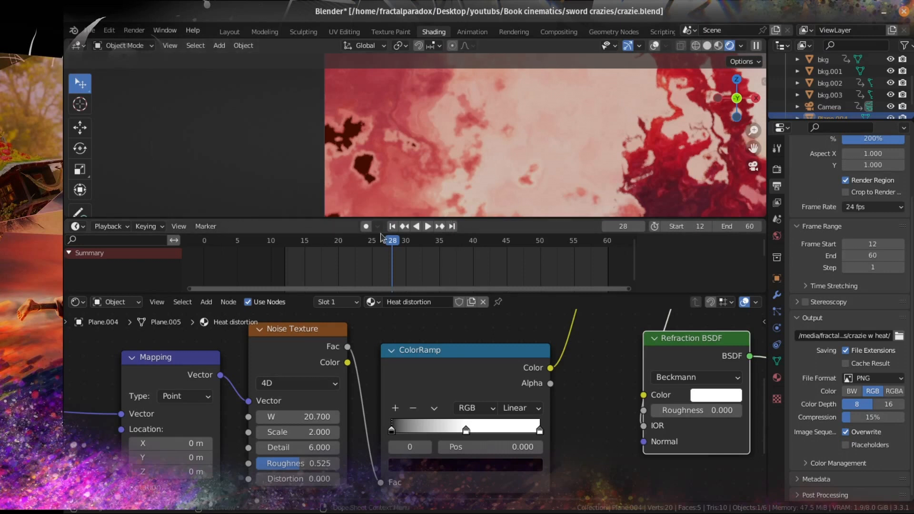
pyautogui.press('space')
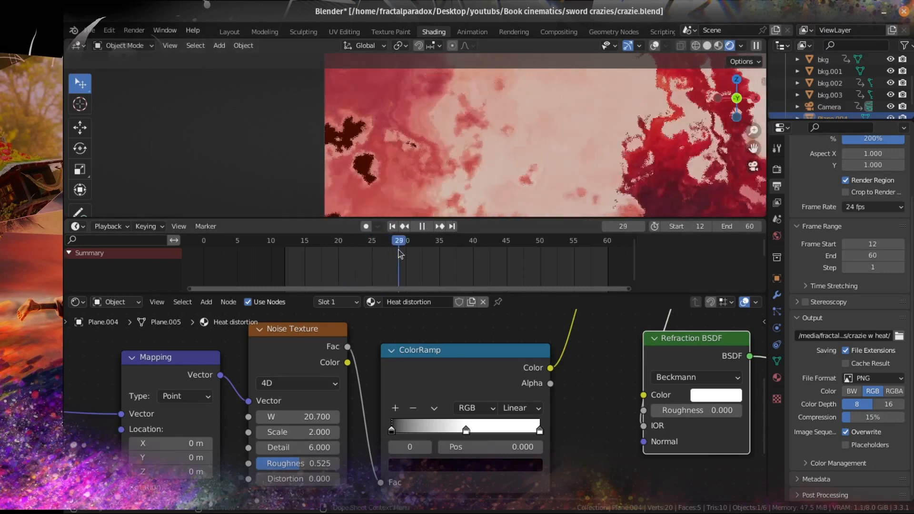
pyautogui.moveTo(399, 249); pyautogui.dragTo(473, 262)
pyautogui.scroll(-5, 491, 169)
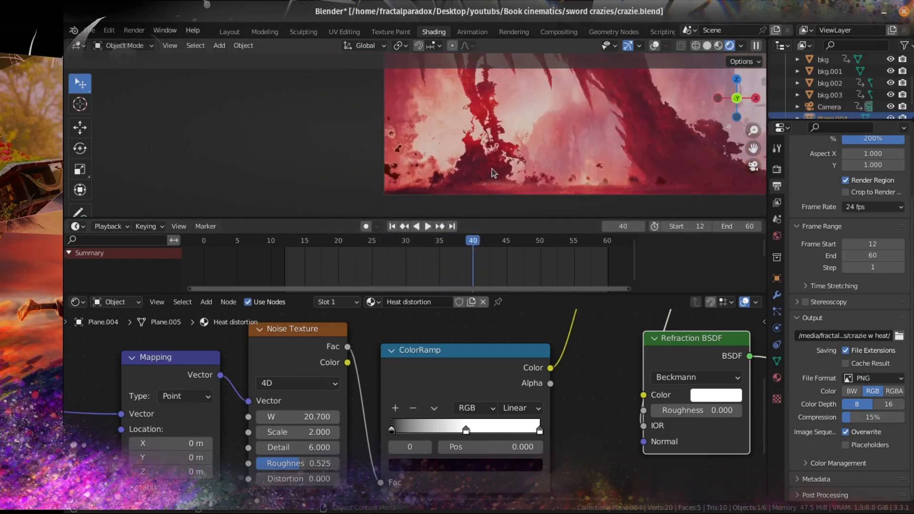
# Lighten the noise ColorRamp's first stop to a light grey to soften the distortion.
pyautogui.click(429, 466)
pyautogui.moveTo(504, 328); pyautogui.dragTo(509, 280)
pyautogui.click(512, 278)
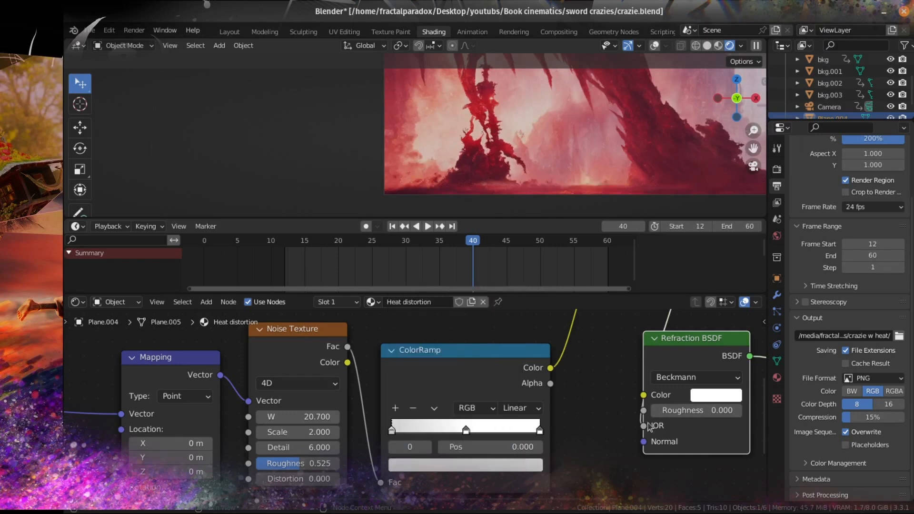
# Reposition the Refraction BSDF and Mix nodes so the link between them is easy to see.
pyautogui.scroll(-3, 563, 409)
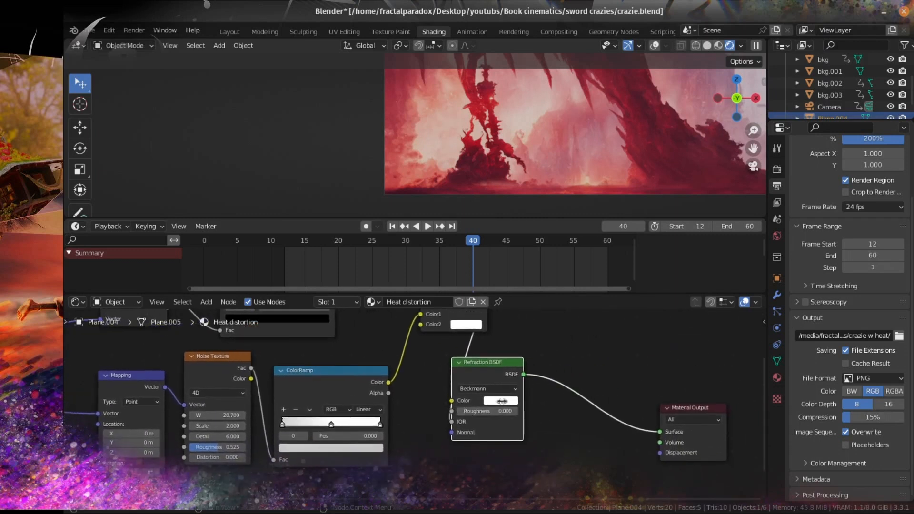
pyautogui.moveTo(481, 373); pyautogui.dragTo(528, 371)
pyautogui.moveTo(464, 340); pyautogui.dragTo(457, 401, button='middle')
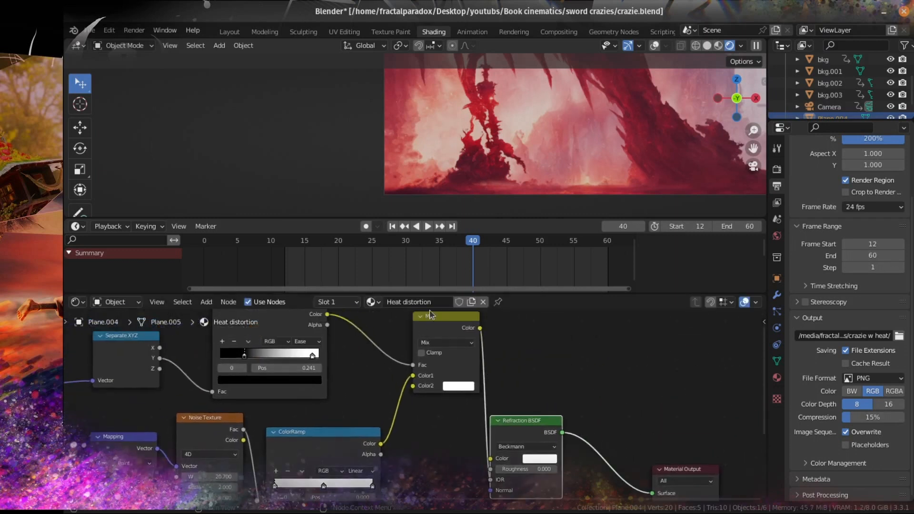
pyautogui.moveTo(429, 314); pyautogui.dragTo(419, 338)
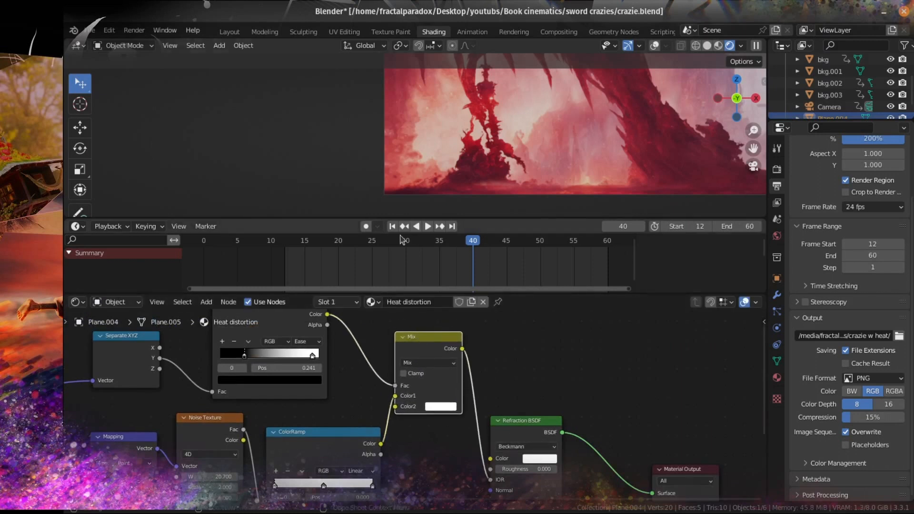
# Play the animation briefly, and set the noise ColorRamp's first stop to brightness value 0.8.
pyautogui.press('space')
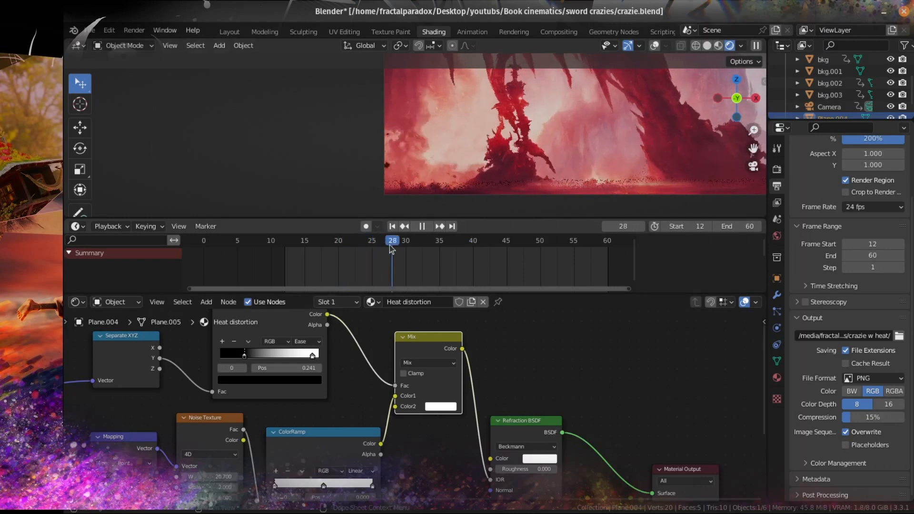
pyautogui.press('space')
pyautogui.moveTo(435, 396); pyautogui.dragTo(501, 326, button='middle')
pyautogui.scroll(5, 501, 326)
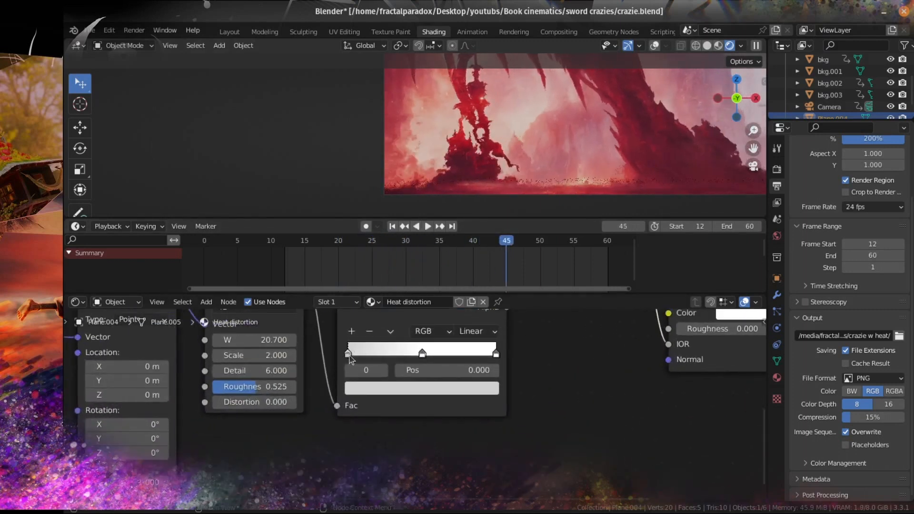
pyautogui.click(390, 386)
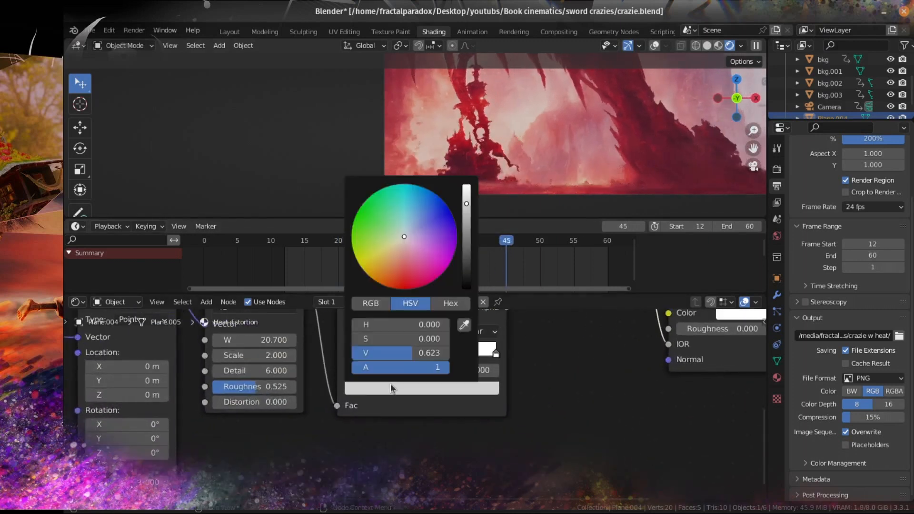
pyautogui.click(425, 353)
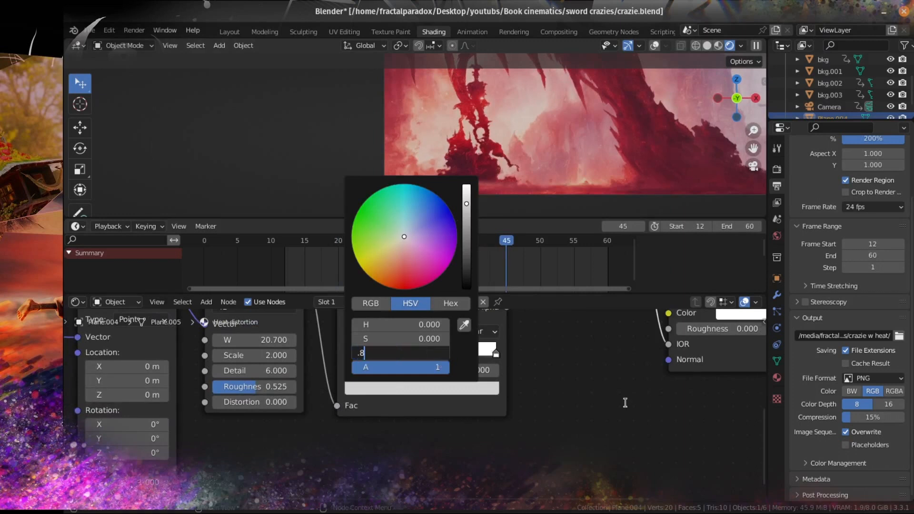
pyautogui.press('Return')
pyautogui.scroll(-3, 571, 392)
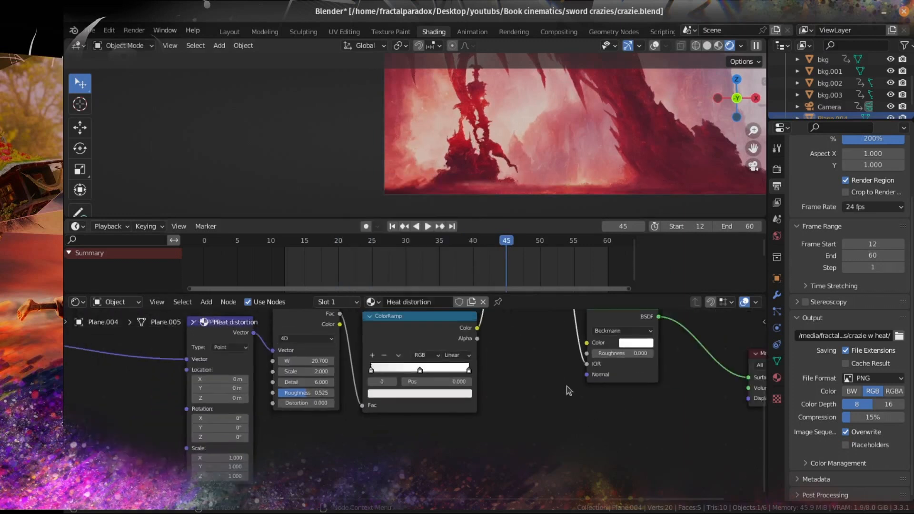
pyautogui.click(468, 371)
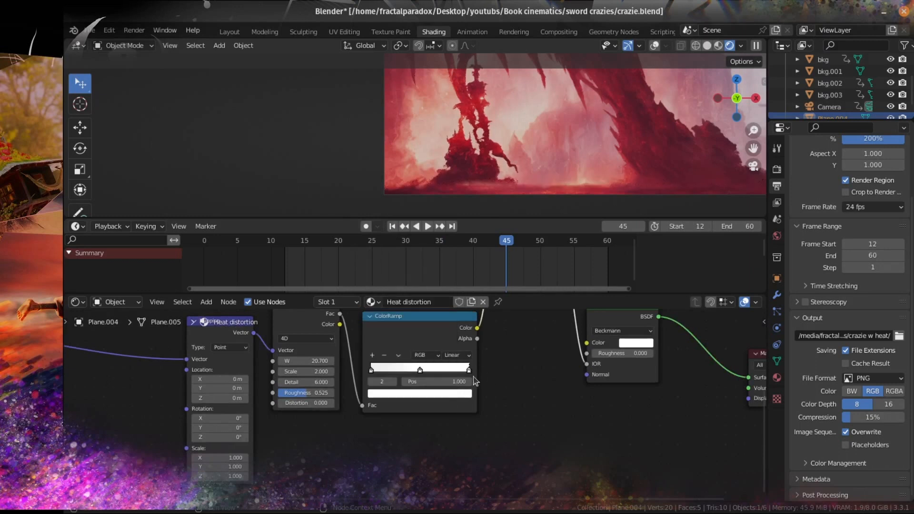
pyautogui.click(452, 397)
# Reposition the Mapping and Separate XYZ nodes so their links from the Texture Coordinate node are clearly separated.
pyautogui.scroll(-6, 448, 447)
pyautogui.moveTo(397, 459); pyautogui.dragTo(480, 488, button='middle')
pyautogui.scroll(4, 430, 409)
pyautogui.scroll(2, 430, 408)
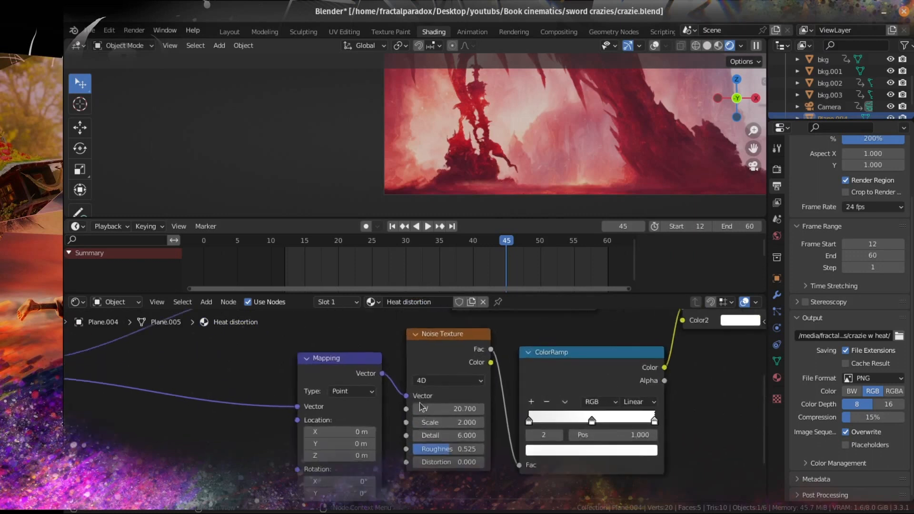
pyautogui.moveTo(335, 363)
pyautogui.mouseDown()
pyautogui.moveTo(340, 328)
pyautogui.moveTo(329, 317)
pyautogui.moveTo(332, 375)
pyautogui.mouseUp()
pyautogui.scroll(-2, 333, 375)
pyautogui.moveTo(332, 375); pyautogui.dragTo(420, 262, button='middle')
pyautogui.moveTo(448, 469); pyautogui.dragTo(439, 490, button='middle')
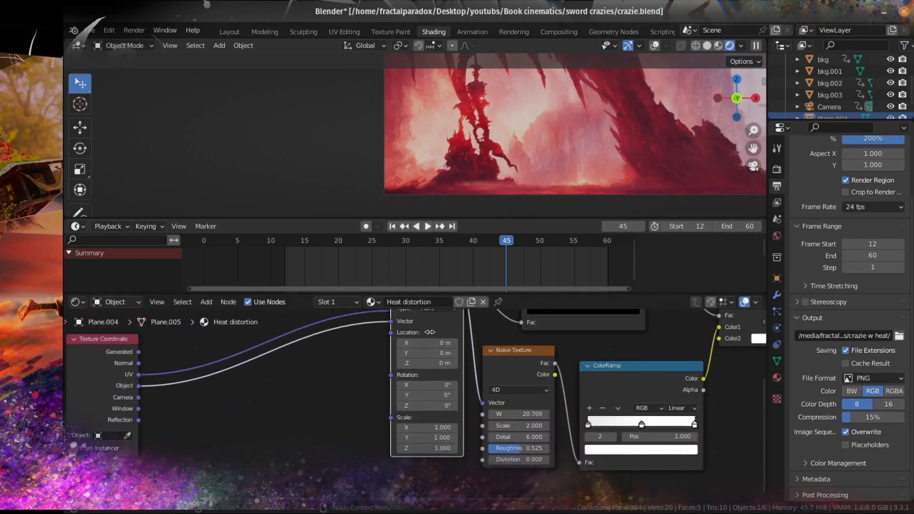
pyautogui.moveTo(424, 362); pyautogui.dragTo(417, 400, button='middle')
pyautogui.moveTo(412, 347); pyautogui.dragTo(391, 356)
pyautogui.scroll(-3, 441, 430)
pyautogui.moveTo(442, 430); pyautogui.dragTo(434, 372, button='middle')
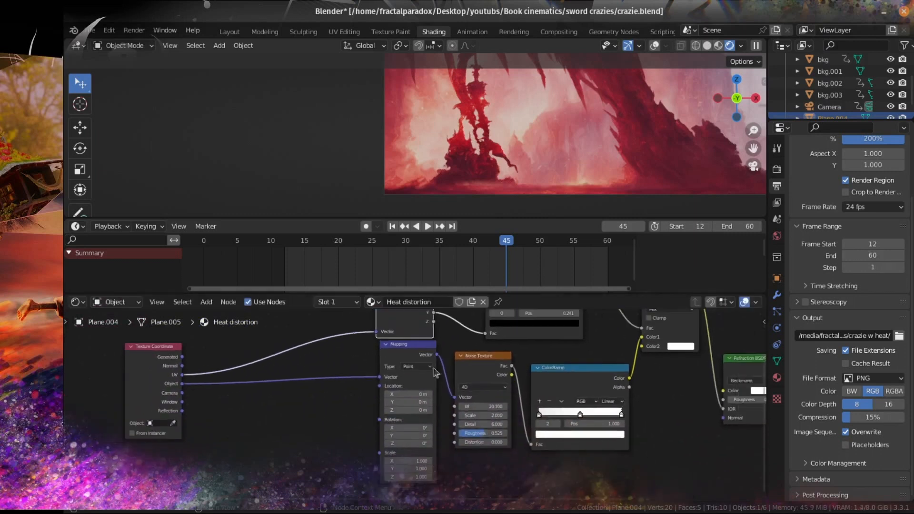
pyautogui.scroll(2, 455, 413)
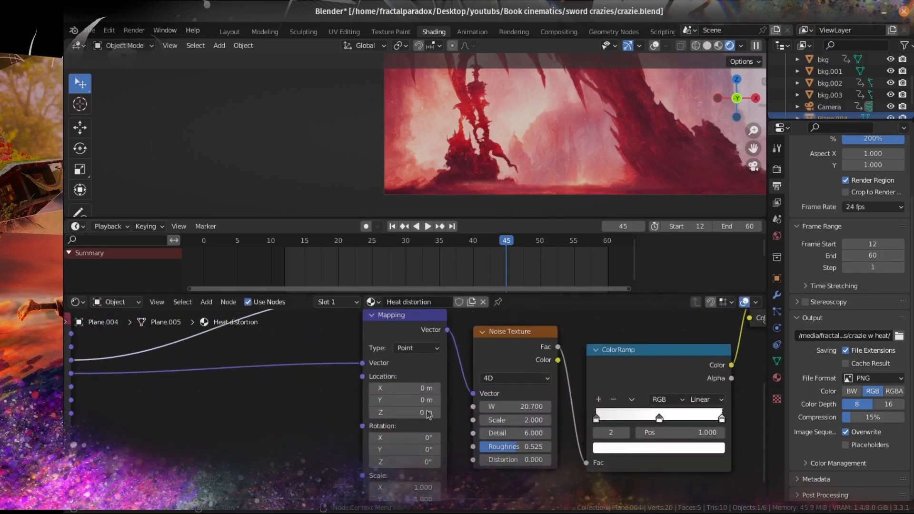
pyautogui.scroll(-2, 431, 407)
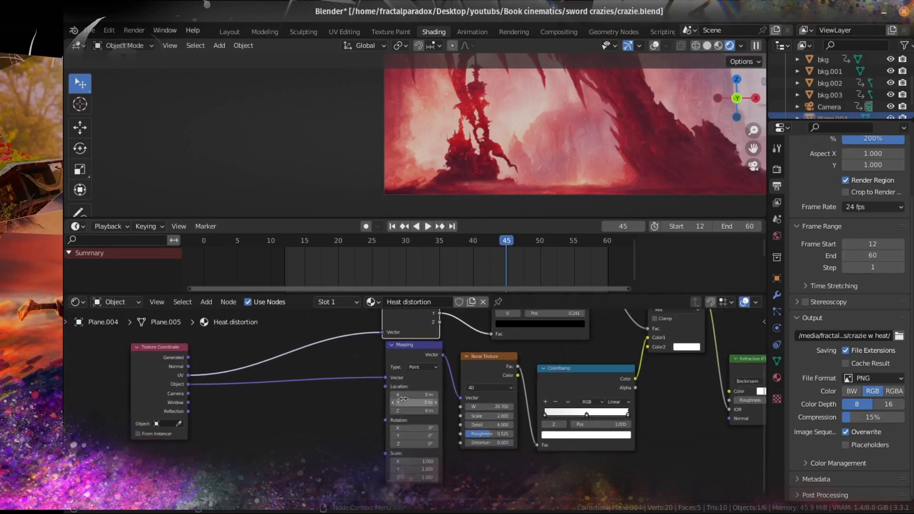
# Preview the Mapping node's vector output on the plane and examine its Location values beside the Noise Texture.
pyautogui.keyDown('ctrl'); pyautogui.keyDown('shift'); pyautogui.click(431, 354); pyautogui.keyUp('shift'); pyautogui.keyUp('ctrl')
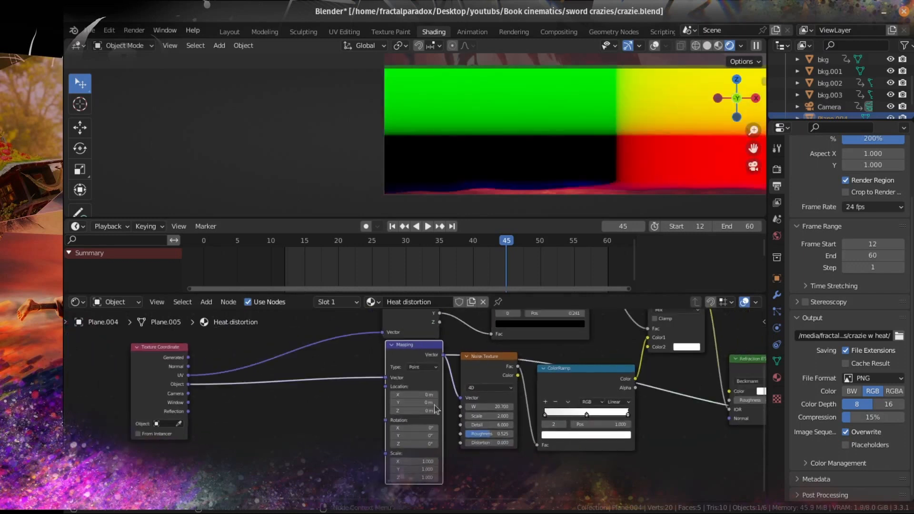
pyautogui.scroll(3, 415, 406)
pyautogui.moveTo(408, 414)
pyautogui.mouseDown()
pyautogui.moveTo(457, 413)
pyautogui.moveTo(405, 414)
pyautogui.mouseUp()
pyautogui.rightClick(408, 413)
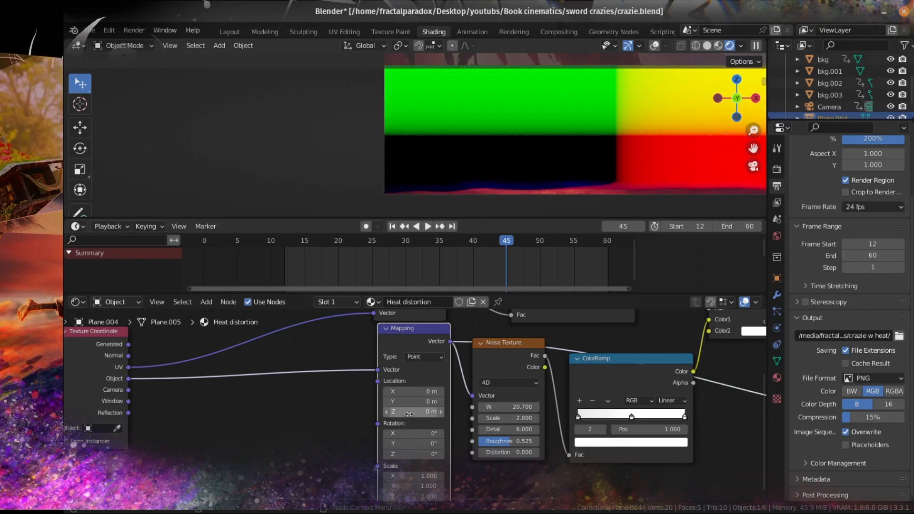
pyautogui.scroll(3, 410, 409)
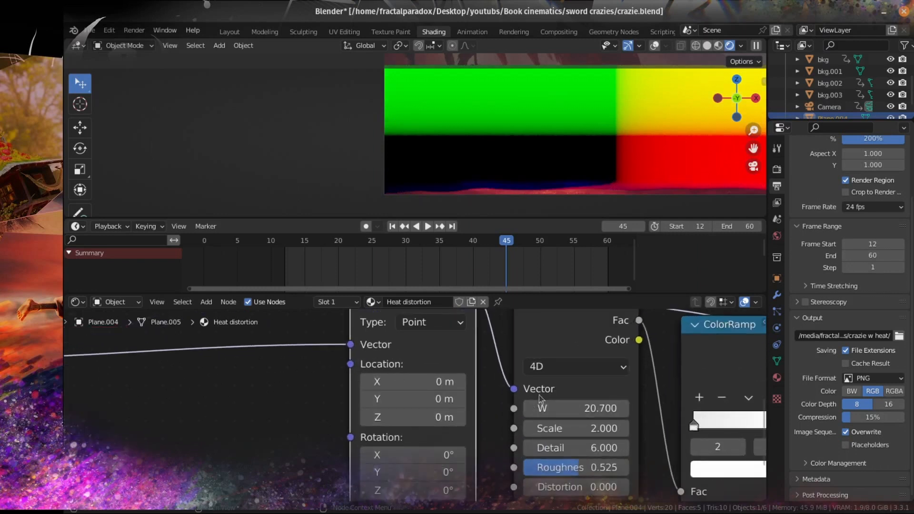
pyautogui.scroll(-6, 413, 406)
# Add a Value node and place it between the Texture Coordinate and Mapping nodes.
pyautogui.moveTo(281, 416); pyautogui.dragTo(398, 349, button='middle')
pyautogui.hotkey('shift', 'a')
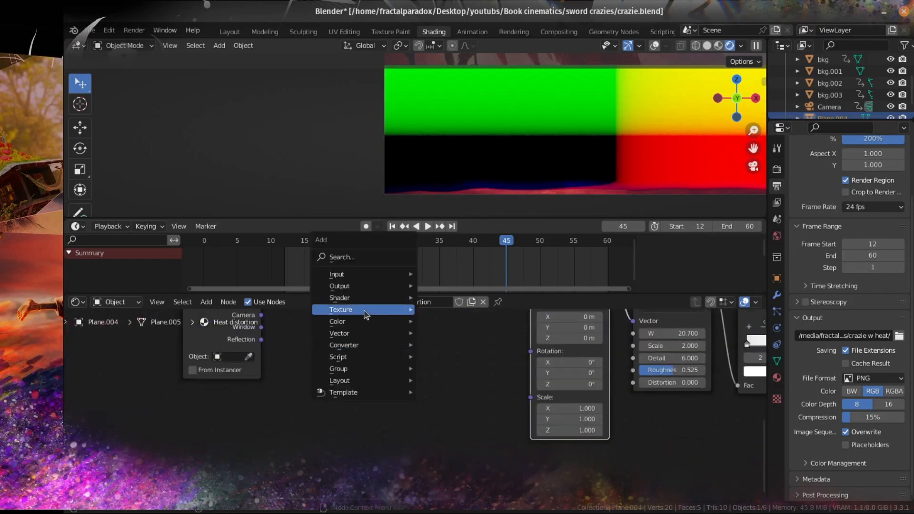
pyautogui.moveTo(371, 274)
pyautogui.click(476, 249)
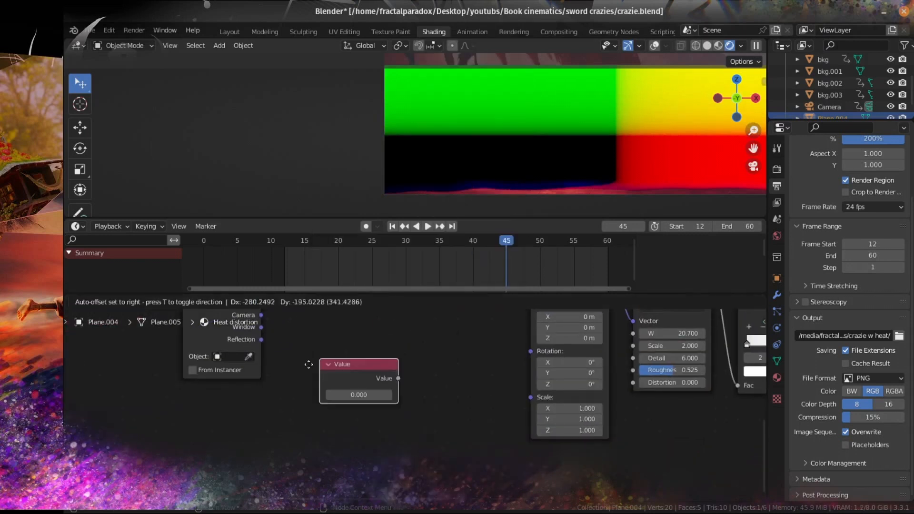
pyautogui.click(431, 369)
pyautogui.moveTo(431, 370); pyautogui.dragTo(326, 429, button='middle')
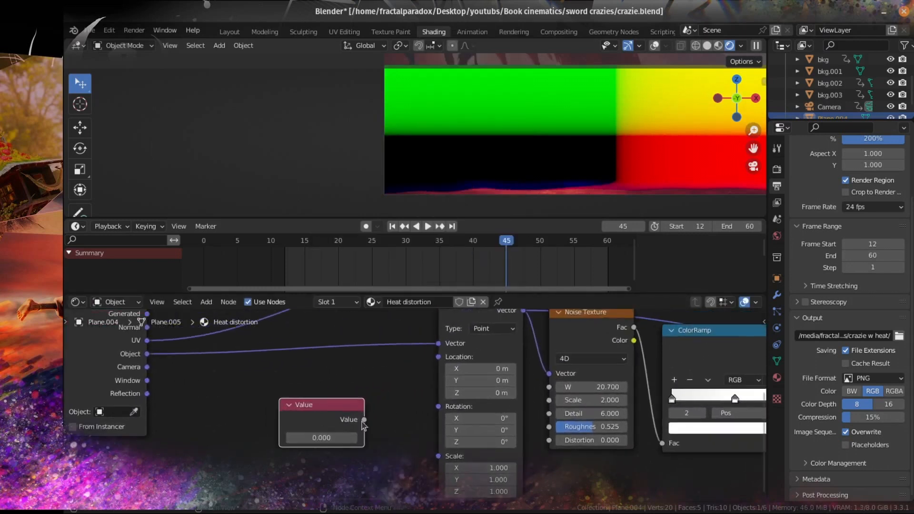
pyautogui.moveTo(389, 379); pyautogui.dragTo(392, 380)
pyautogui.moveTo(333, 407); pyautogui.dragTo(289, 415)
# Add a Combine XYZ node beside the Value node and link its vector output to the Mapping node's Location.
pyautogui.hotkey('shift', 'a')
pyautogui.moveTo(340, 404)
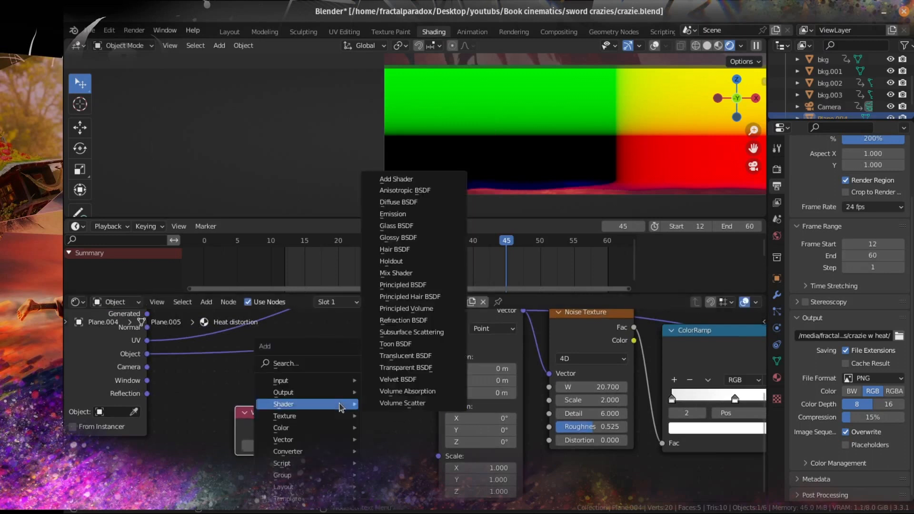
pyautogui.moveTo(308, 457)
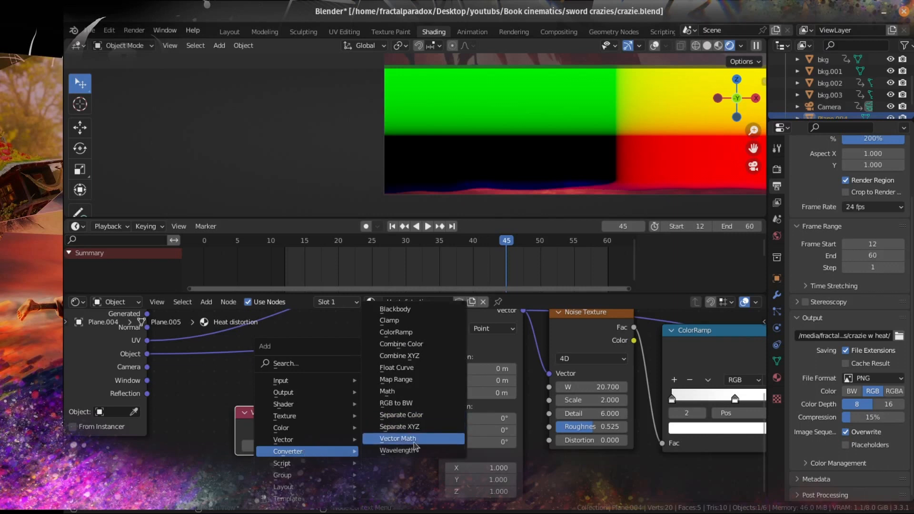
pyautogui.click(399, 355)
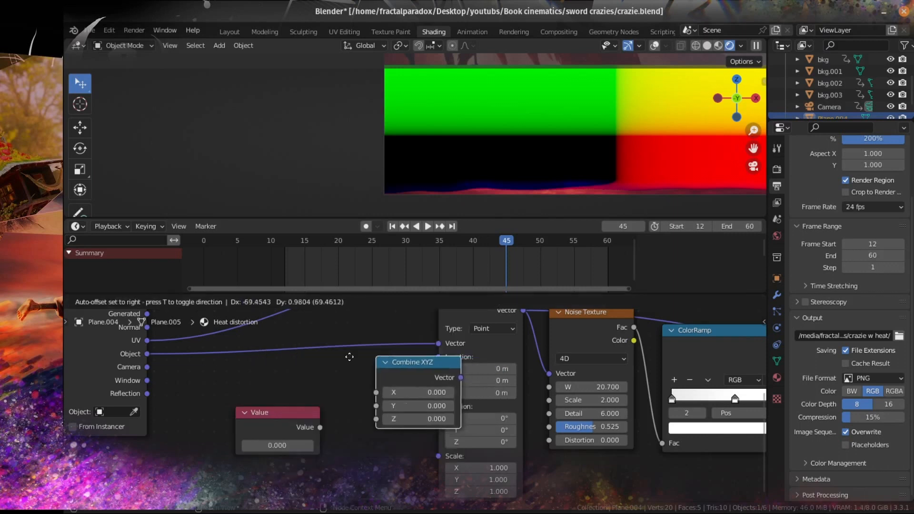
pyautogui.click(306, 363)
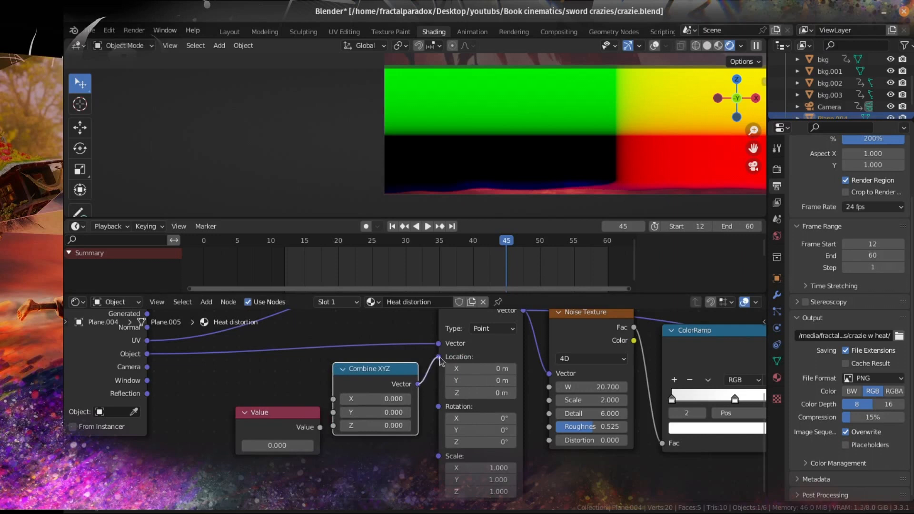
pyautogui.moveTo(440, 362); pyautogui.dragTo(438, 358)
# Link the Value node to the Combine XYZ node's Y input, then test a negative value and undo it.
pyautogui.moveTo(319, 427); pyautogui.dragTo(262, 425)
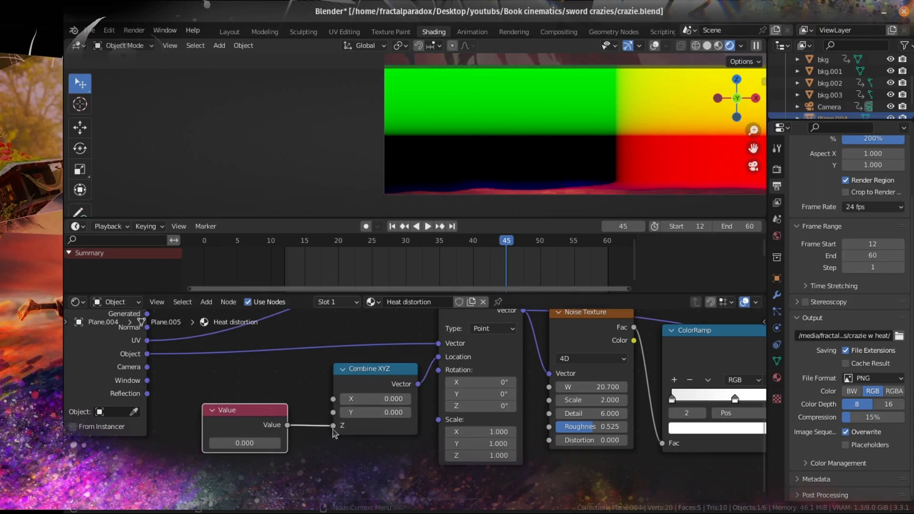
pyautogui.moveTo(334, 425); pyautogui.dragTo(333, 412)
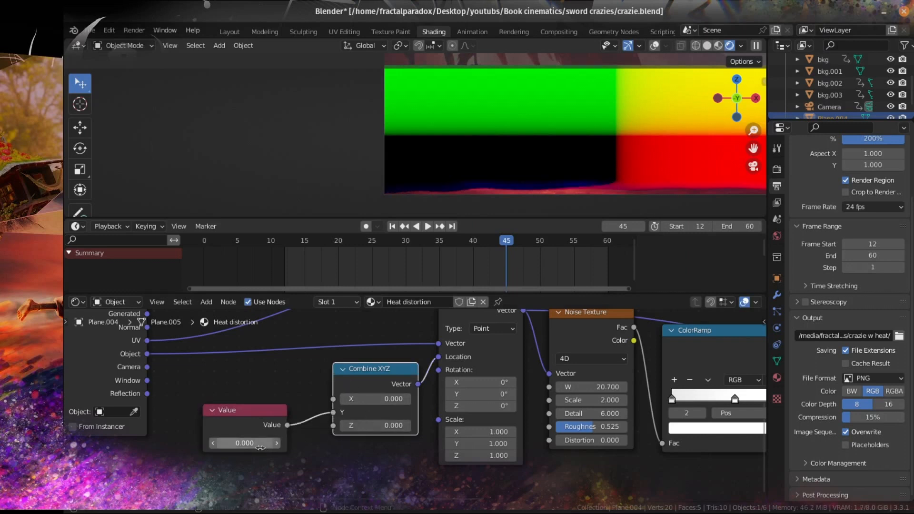
pyautogui.moveTo(245, 442); pyautogui.dragTo(178, 442)
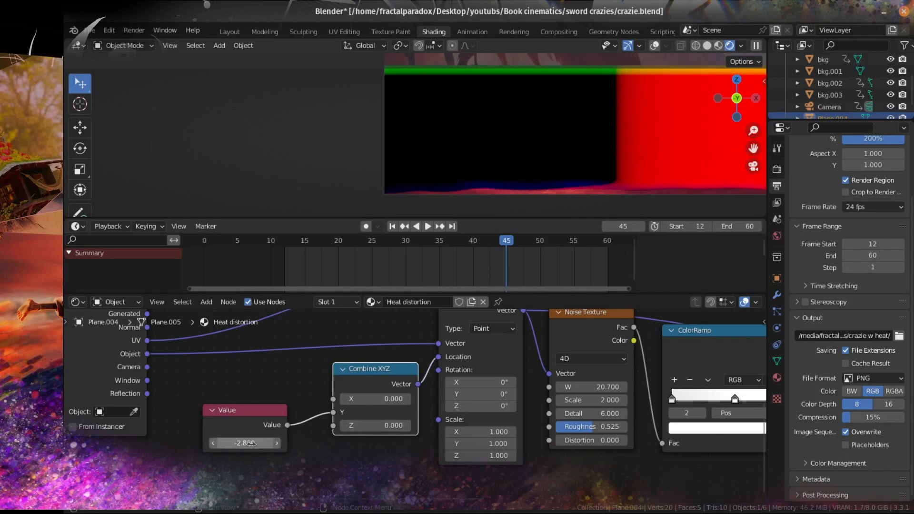
pyautogui.hotkey('ctrl', 'z')
# Collapse the Combine XYZ node and link the Value node to the Noise Texture's W input as well.
pyautogui.moveTo(357, 375); pyautogui.dragTo(364, 367)
pyautogui.click(344, 361)
pyautogui.scroll(1, 409, 405)
pyautogui.moveTo(371, 402); pyautogui.dragTo(347, 400, button='middle')
pyautogui.moveTo(252, 424); pyautogui.dragTo(535, 383)
pyautogui.scroll(1, 324, 434)
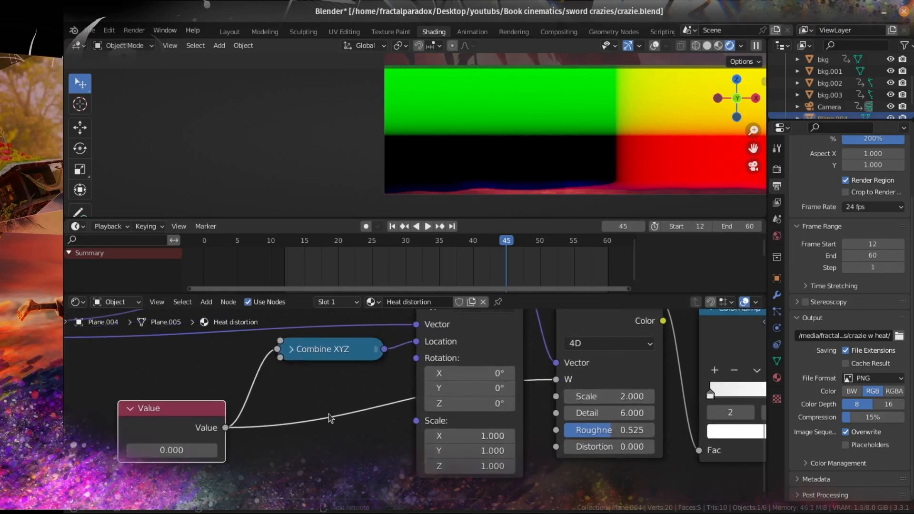
# Insert a Math node on the link between Value and the Noise Texture's W, and set it to Divide.
pyautogui.hotkey('shift', 'a')
pyautogui.moveTo(329, 413)
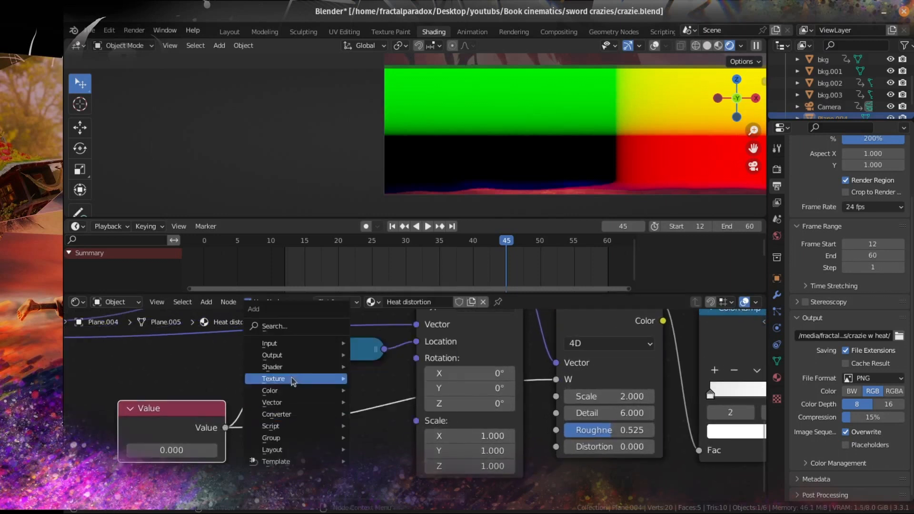
pyautogui.click(376, 354)
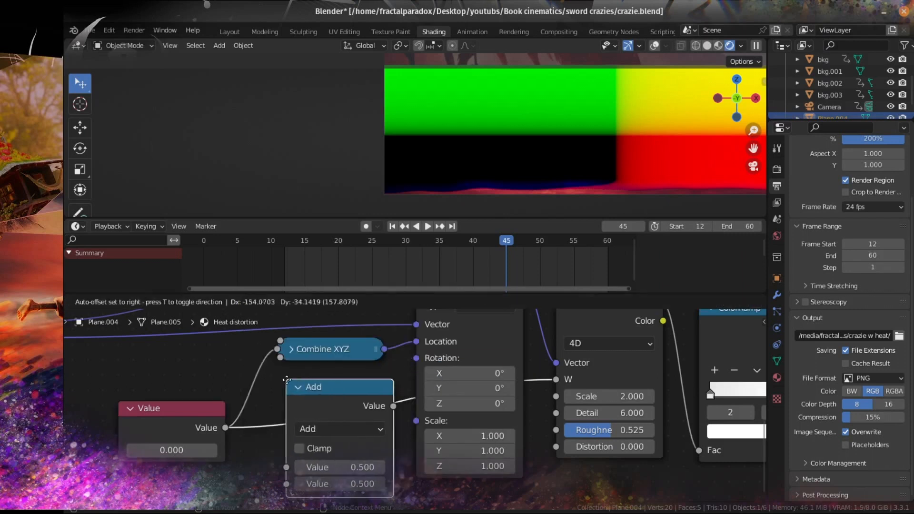
pyautogui.click(333, 428)
pyautogui.click(339, 429)
pyautogui.click(342, 291)
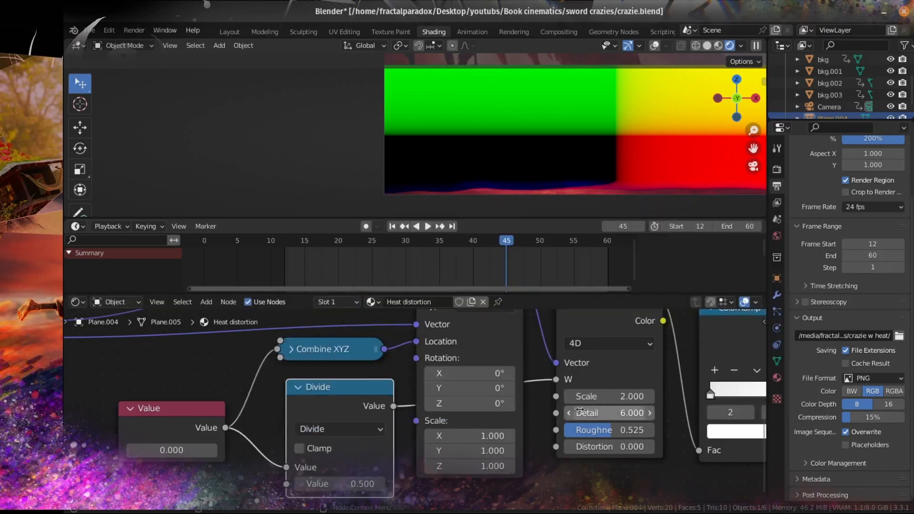
# Raise the Value node to 1.6 and reconnect the Refraction BSDF to the Material Output.
pyautogui.moveTo(189, 450); pyautogui.dragTo(266, 450)
pyautogui.scroll(-4, 646, 436)
pyautogui.scroll(1, 644, 437)
pyautogui.moveTo(644, 437); pyautogui.dragTo(464, 470, button='middle')
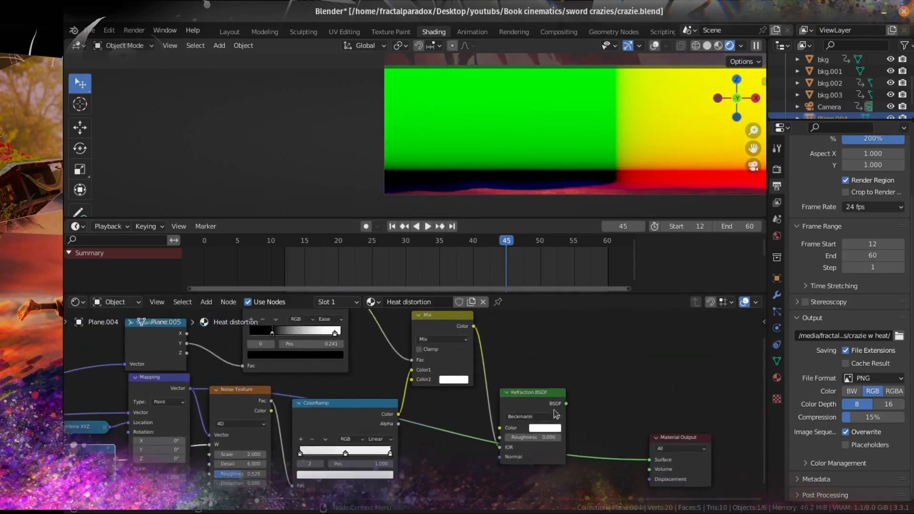
pyautogui.keyDown('ctrl'); pyautogui.keyDown('shift'); pyautogui.click(557, 404); pyautogui.keyUp('shift'); pyautogui.keyUp('ctrl')
# Examine the distortion around the central structure in the camera view, and inspect the Divide node's inputs.
pyautogui.moveTo(484, 427); pyautogui.dragTo(701, 337, button='middle')
pyautogui.scroll(3, 563, 335)
pyautogui.scroll(1, 562, 335)
pyautogui.moveTo(511, 389); pyautogui.dragTo(535, 449, button='middle')
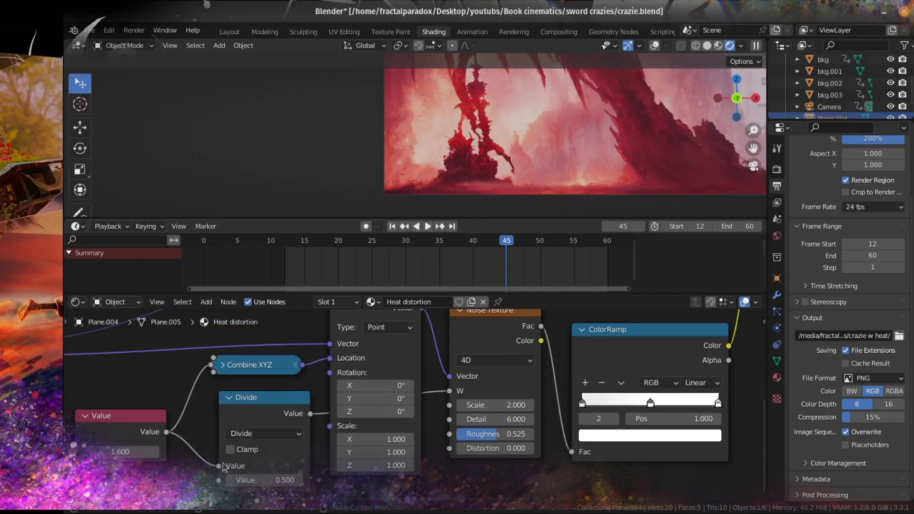
pyautogui.scroll(1, 223, 463)
pyautogui.scroll(2, 323, 181)
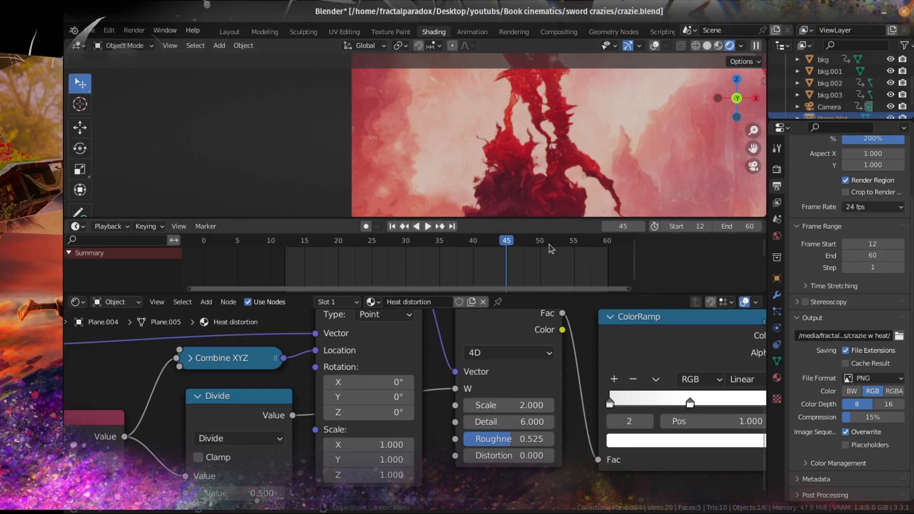
pyautogui.scroll(-4, 494, 204)
pyautogui.keyDown('shift'); pyautogui.moveTo(545, 170); pyautogui.dragTo(490, 150, button='middle'); pyautogui.keyUp('shift')
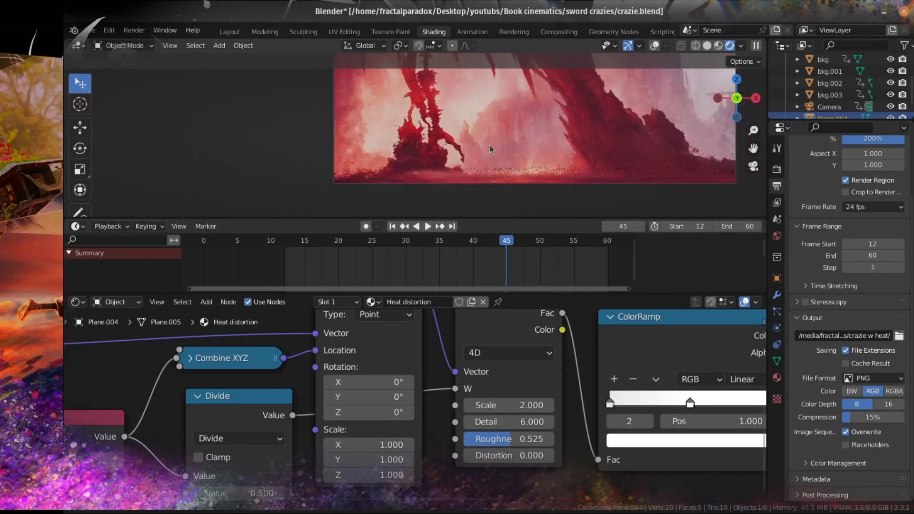
pyautogui.moveTo(237, 463); pyautogui.dragTo(255, 417, button='middle')
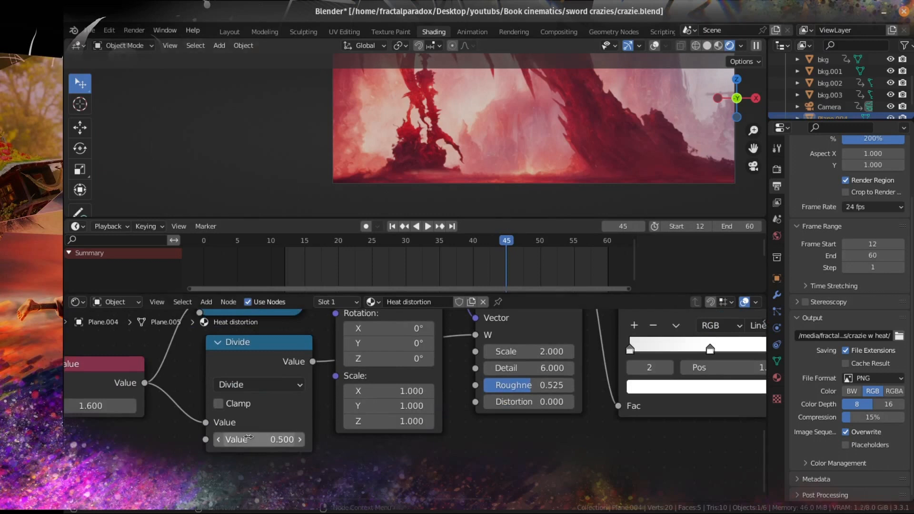
# Set the Divide node's divisor to 10 and vary the Value node up to 10.6 and back to 5.2 to test the noise speed.
pyautogui.moveTo(257, 435)
pyautogui.mouseDown()
pyautogui.moveTo(357, 436)
pyautogui.moveTo(257, 436)
pyautogui.mouseUp()
pyautogui.moveTo(117, 413); pyautogui.dragTo(545, 413)
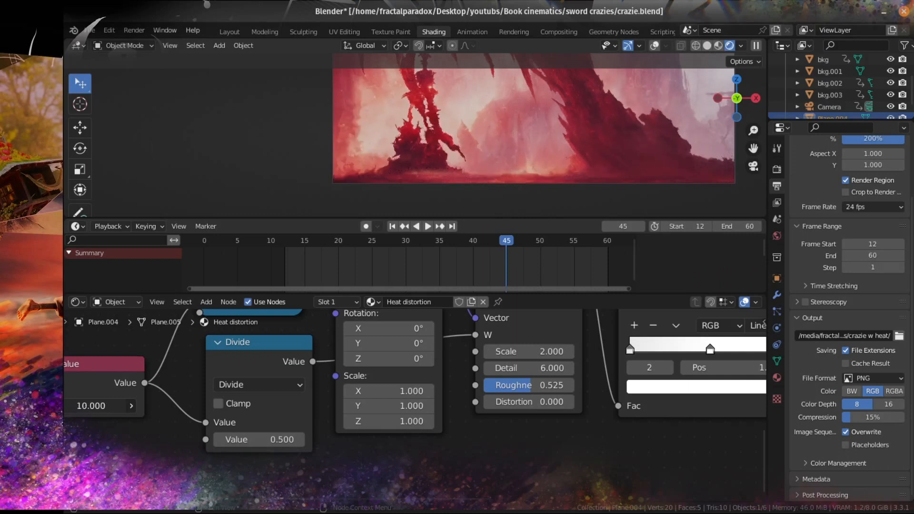
pyautogui.click(248, 435)
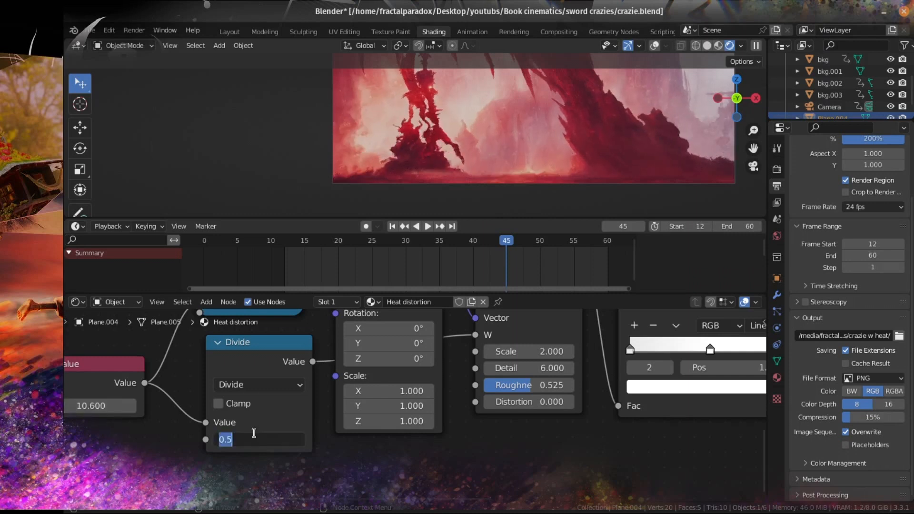
pyautogui.press('Return')
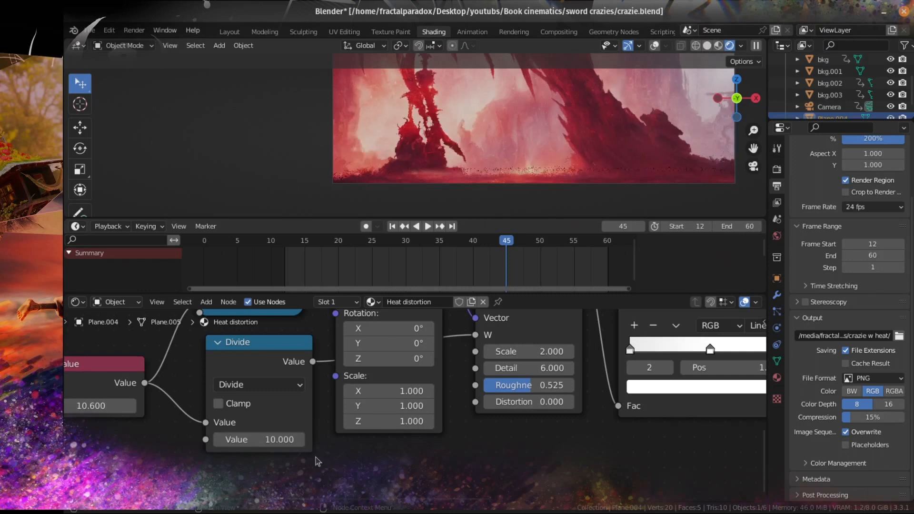
pyautogui.scroll(3, 247, 440)
pyautogui.moveTo(139, 383); pyautogui.dragTo(187, 383)
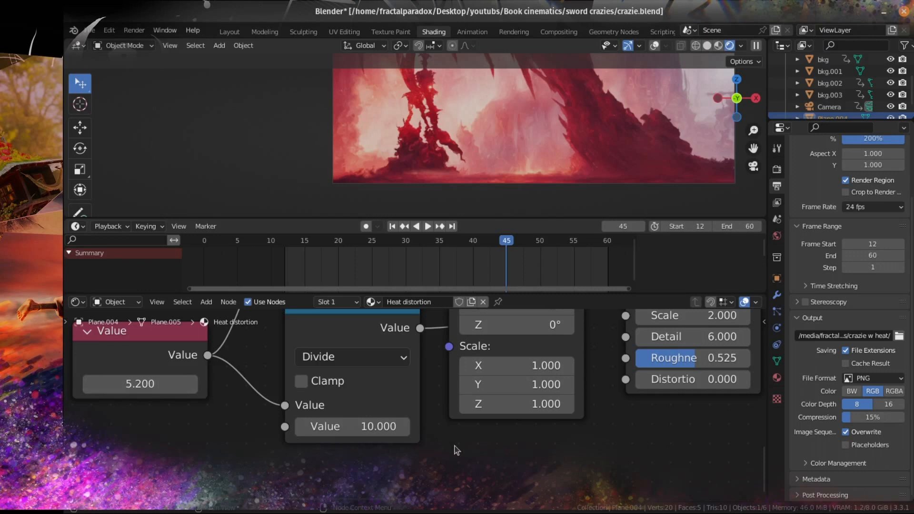
# Set the Divide node's divisor to 1 and lower the Value node to -4.3 to compare the distortion movement.
pyautogui.click(339, 427)
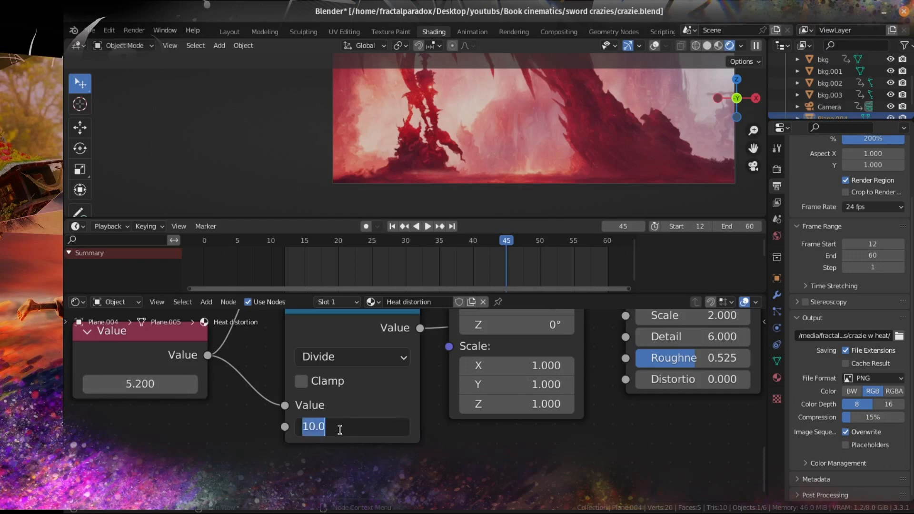
pyautogui.write('1')
pyautogui.press('Return')
pyautogui.moveTo(148, 391); pyautogui.dragTo(114, 391)
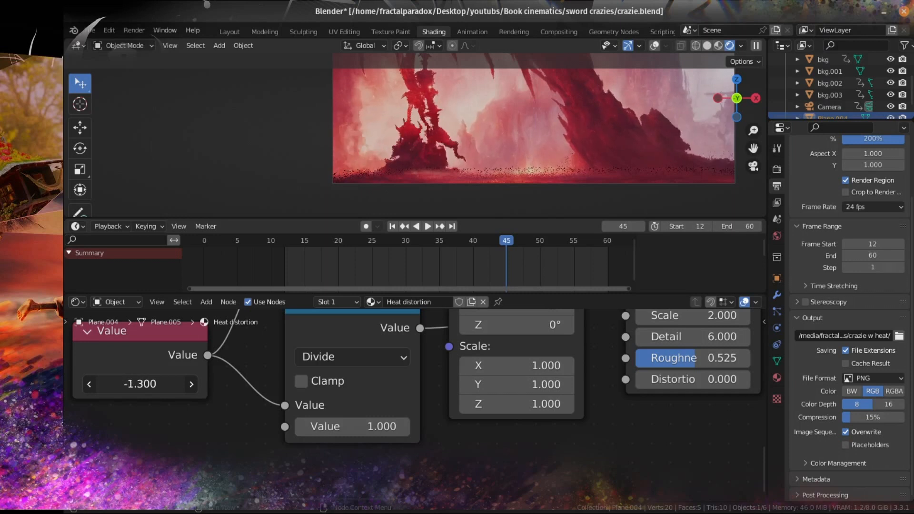
pyautogui.moveTo(140, 383); pyautogui.dragTo(98, 384)
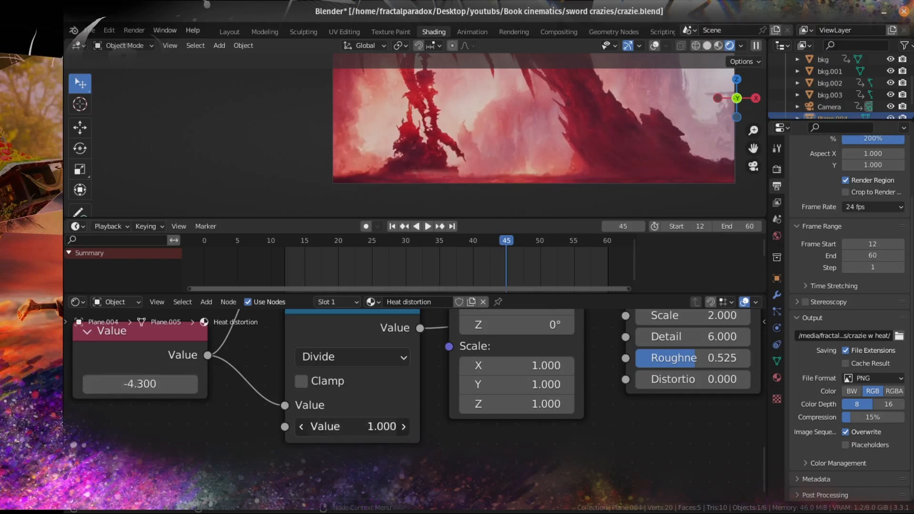
# Set the Divide node's divisor to 4, lower the Value node to -9.5 and inspect the distortion around the central structure.
pyautogui.click(363, 426)
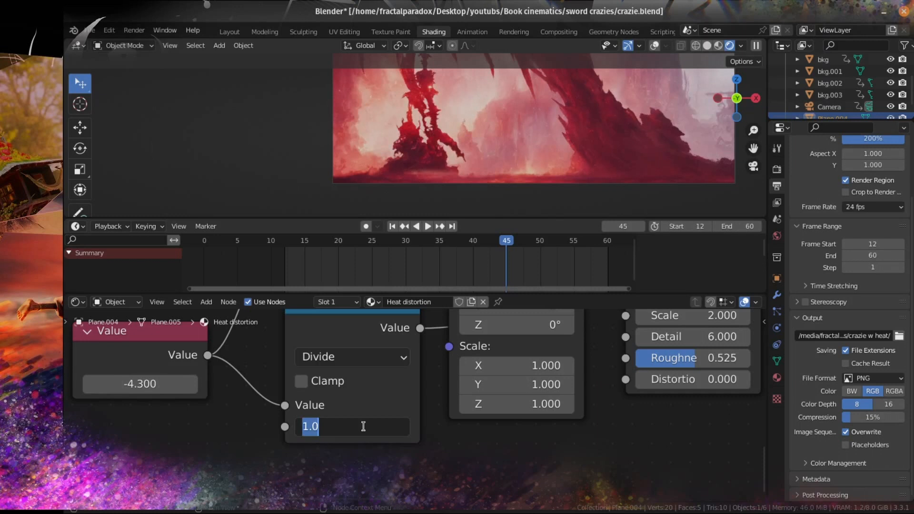
pyautogui.write('4')
pyautogui.press('Return')
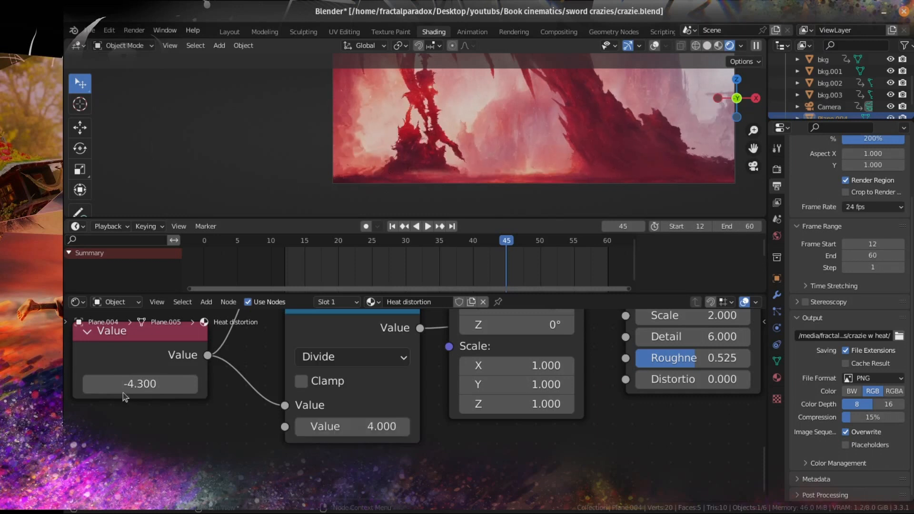
pyautogui.moveTo(140, 383); pyautogui.dragTo(17, 384)
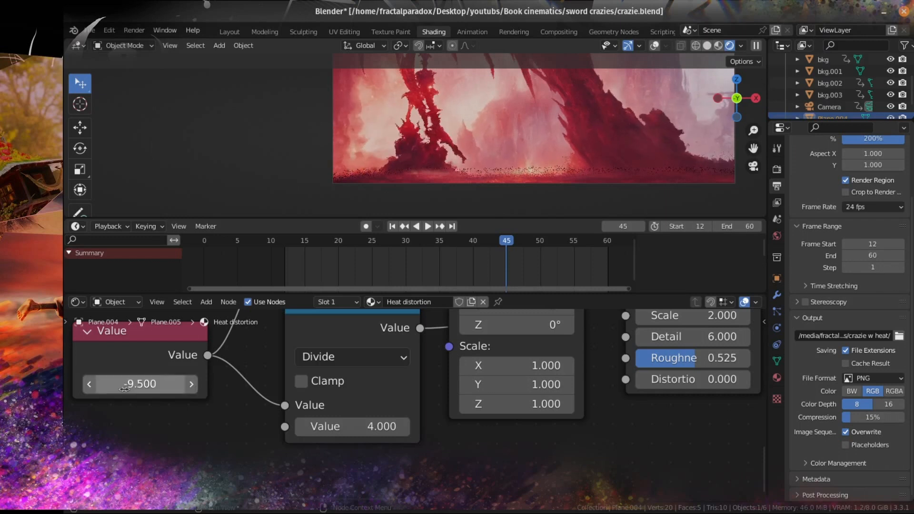
pyautogui.scroll(3, 394, 183)
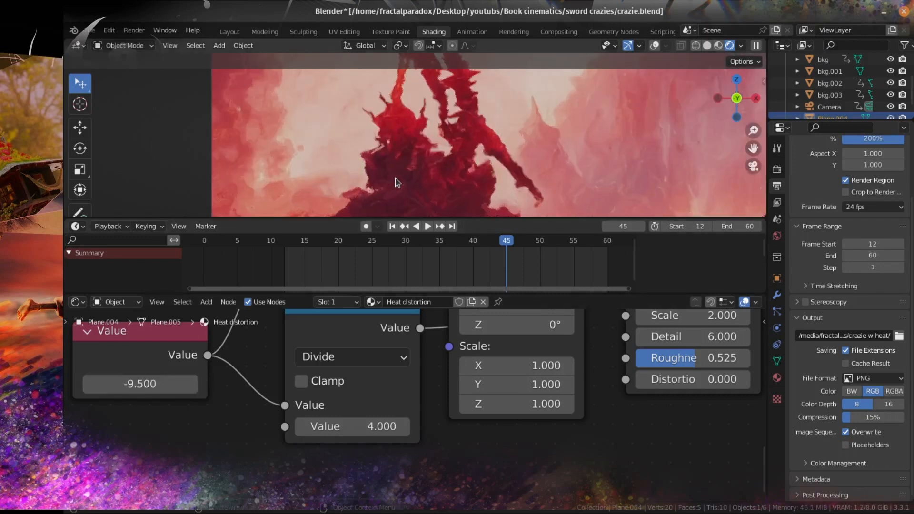
pyautogui.scroll(-3, 381, 207)
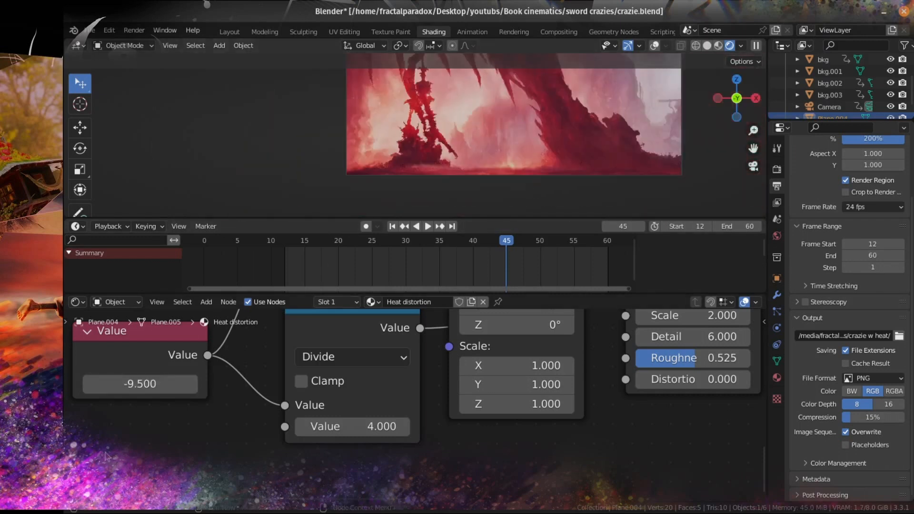
pyautogui.moveTo(187, 466); pyautogui.dragTo(332, 474, button='middle')
pyautogui.rightClick(281, 391)
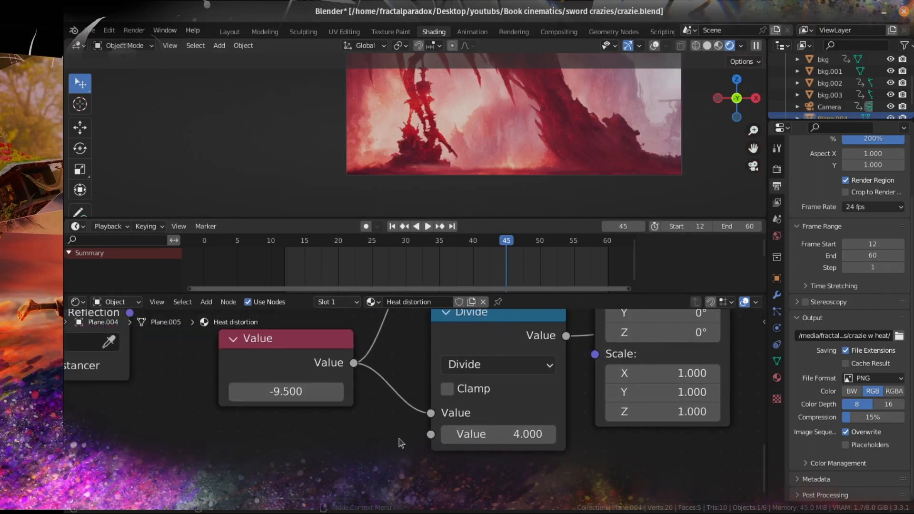
pyautogui.click(271, 388)
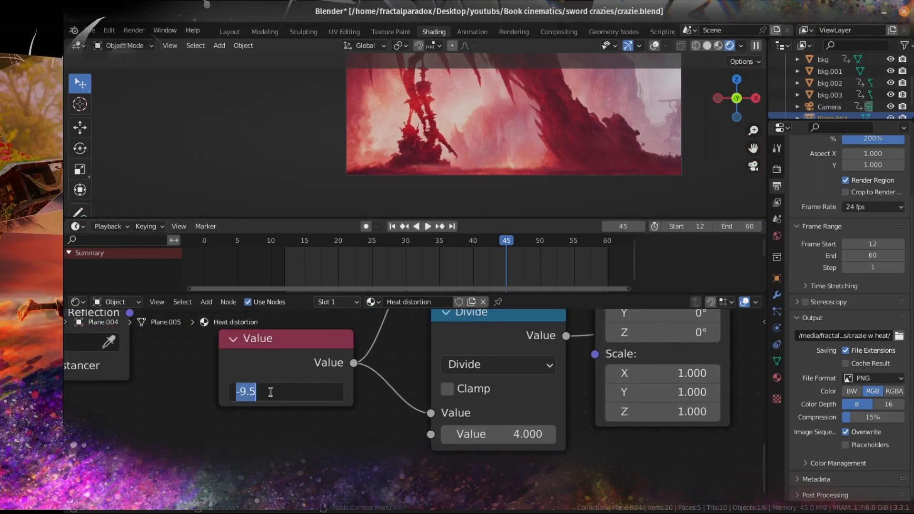
pyautogui.click(252, 427)
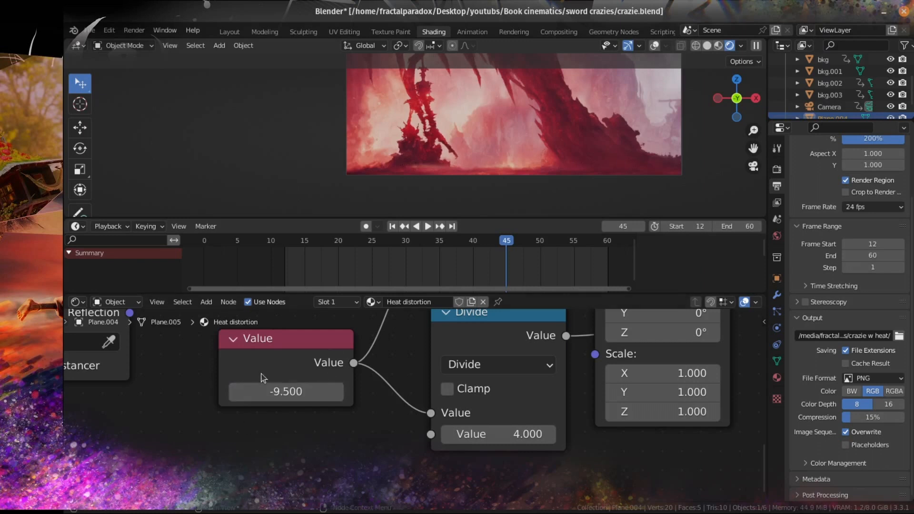
pyautogui.click(309, 394)
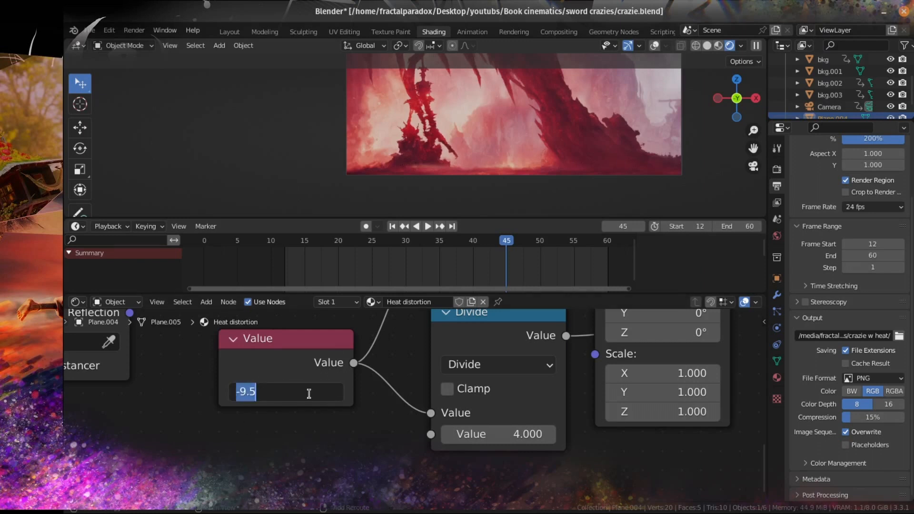
pyautogui.click(291, 426)
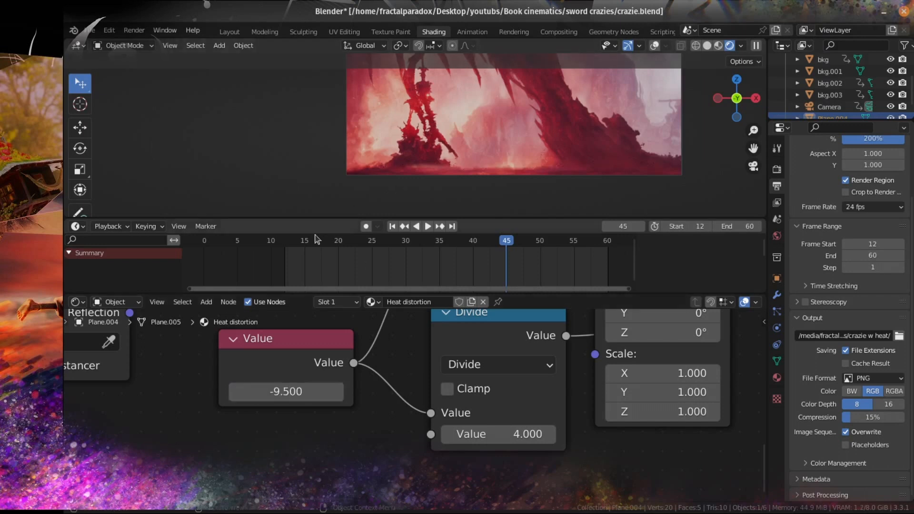
# Go to the start frame 12, set the Value node to 0 and insert a keyframe on it.
pyautogui.click(391, 226)
pyautogui.click(288, 395)
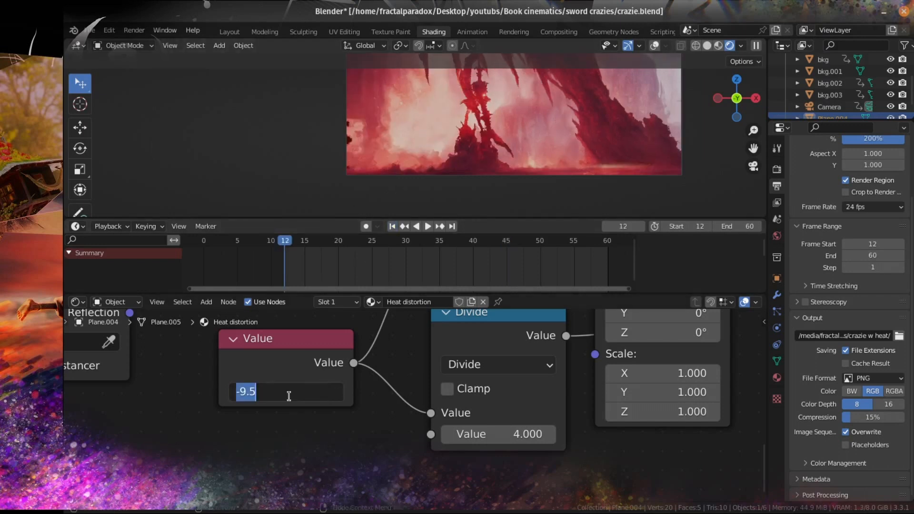
pyautogui.click(294, 402)
pyautogui.click(294, 392)
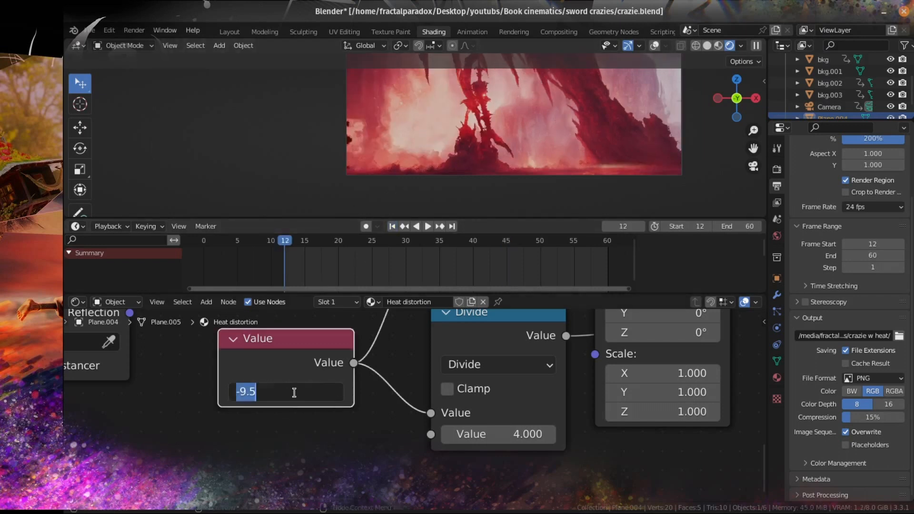
pyautogui.write('0')
pyautogui.press('Return')
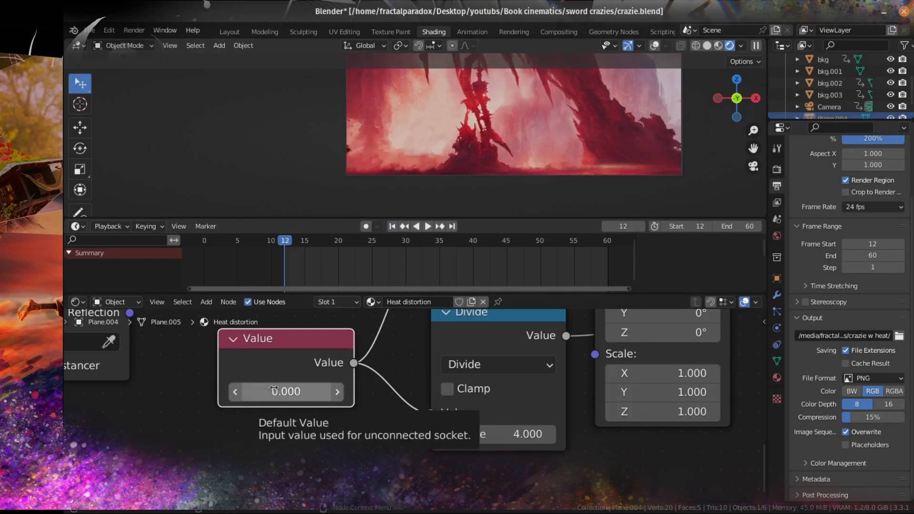
pyautogui.press('i')
# Move to frame 30, lower the Value node to -1.9 and insert a second keyframe.
pyautogui.moveTo(285, 240); pyautogui.dragTo(372, 239)
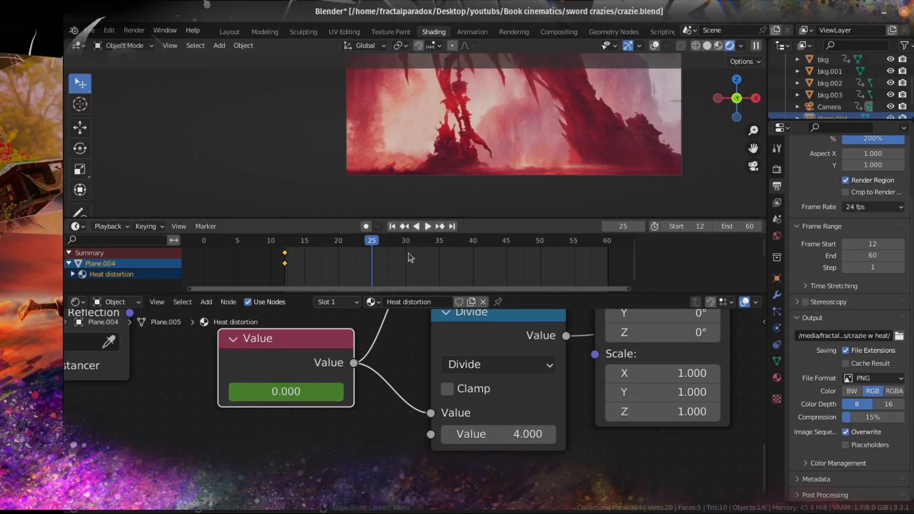
pyautogui.click(405, 241)
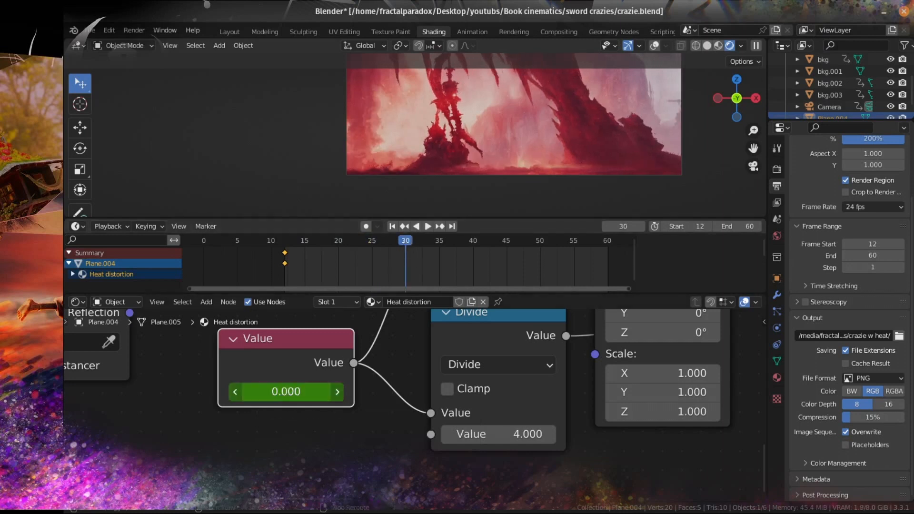
pyautogui.moveTo(286, 391); pyautogui.dragTo(152, 391)
pyautogui.press('i')
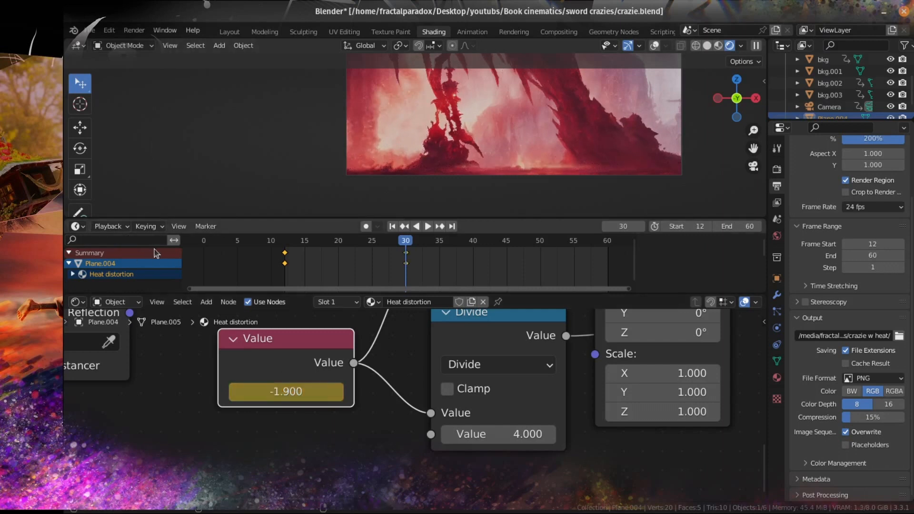
# Maximize the timeline area as a Graph Editor and select the Default Value channel under the Heat distortion material's Shader Nodetree.
pyautogui.hotkey('ctrl', 'space')
pyautogui.click(75, 45)
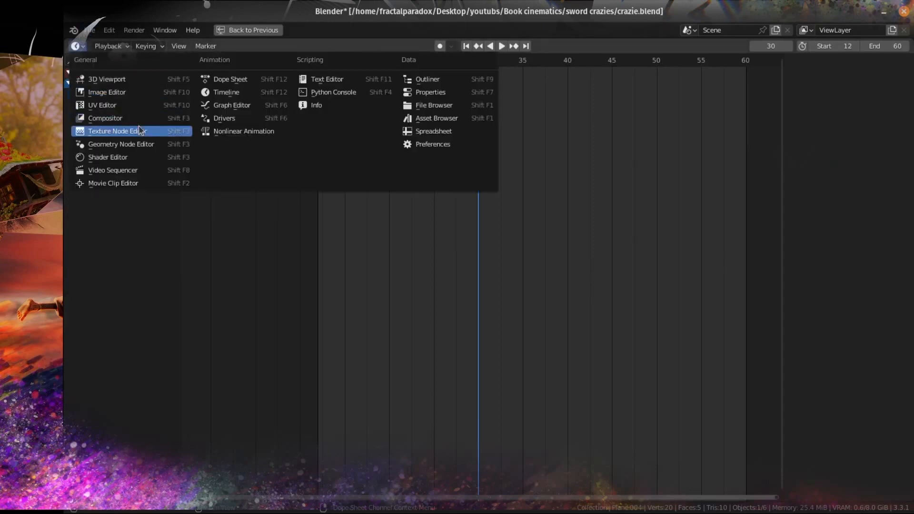
pyautogui.click(238, 105)
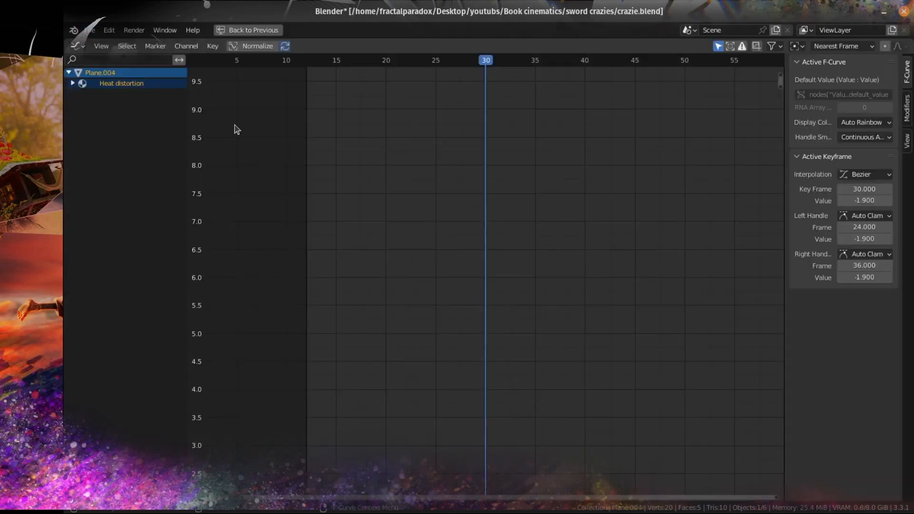
pyautogui.click(72, 83)
pyautogui.click(103, 95)
pyautogui.click(77, 93)
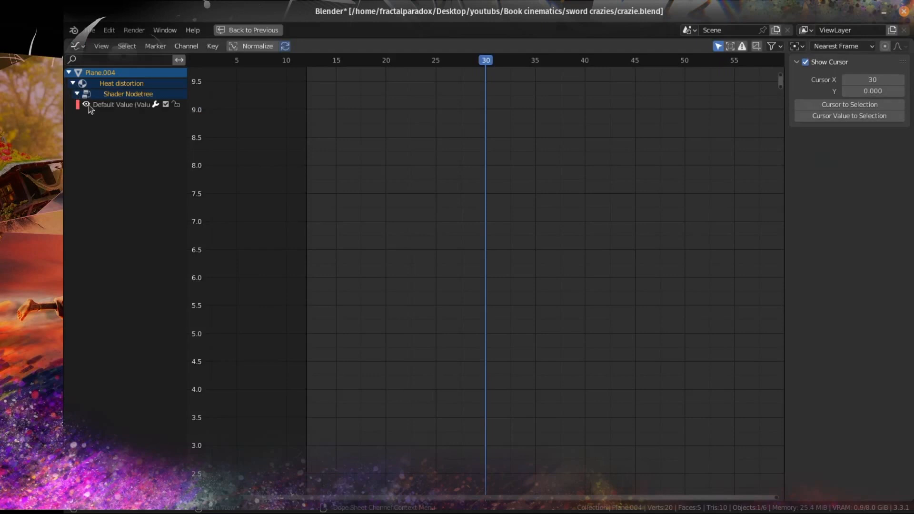
pyautogui.click(107, 105)
pyautogui.moveTo(618, 165); pyautogui.dragTo(393, 367, button='middle')
# Add a Cycles modifier to the Default Value curve with its Before Mode set to Repeat with Offset.
pyautogui.click(906, 109)
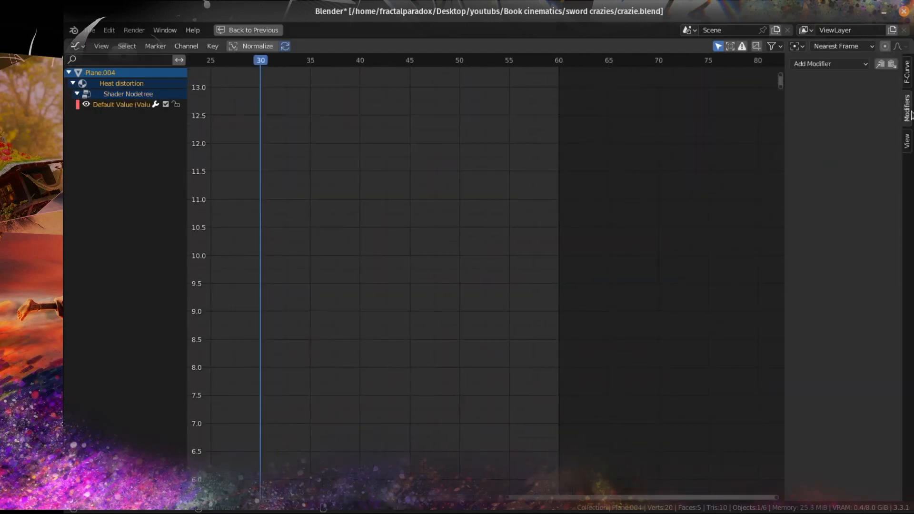
pyautogui.click(849, 65)
pyautogui.click(846, 114)
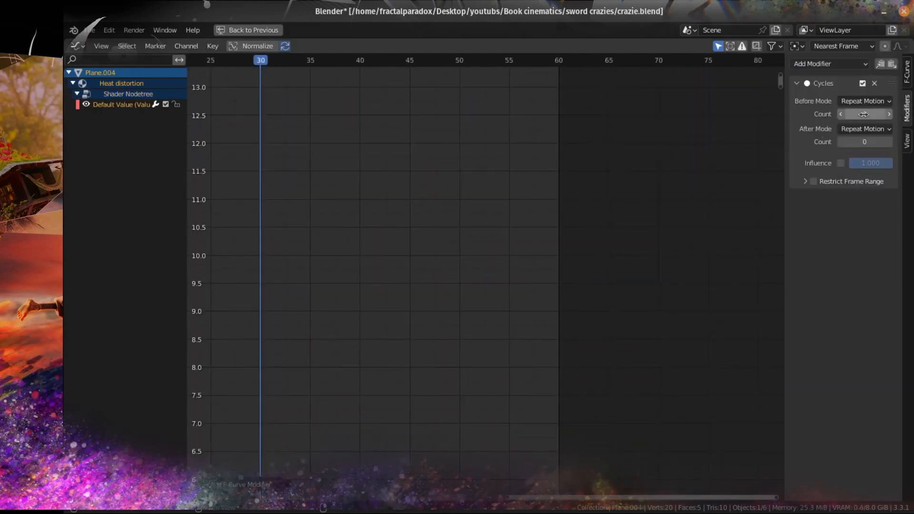
pyautogui.click(867, 105)
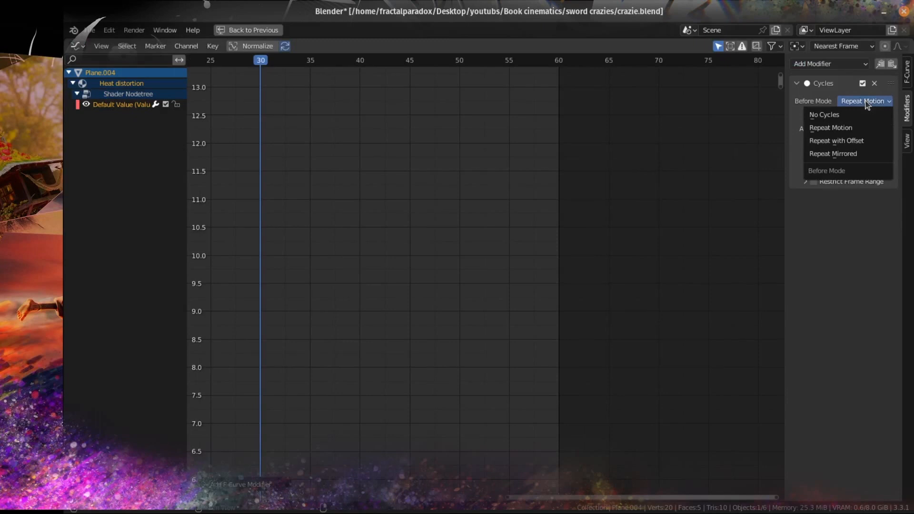
pyautogui.click(854, 145)
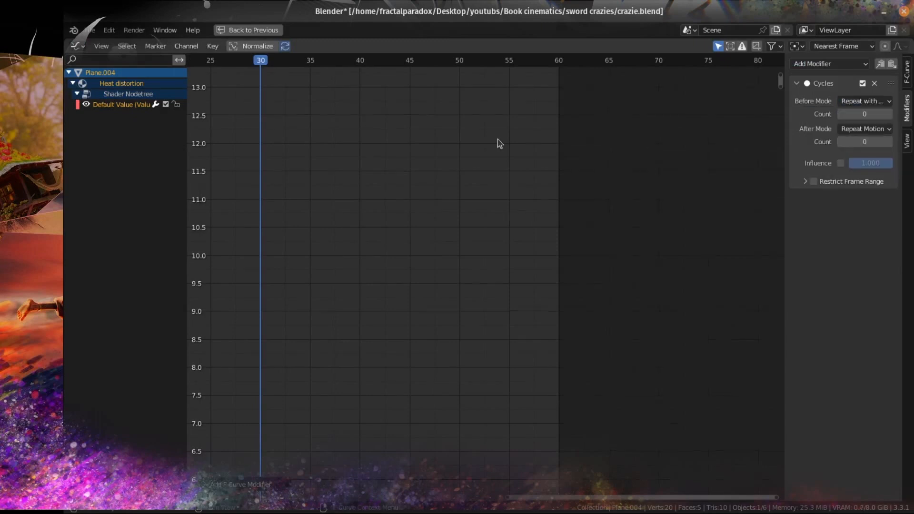
# Set the Cycles modifier's After Mode to Repeat with Offset and lock the Default Value channel.
pyautogui.scroll(-15, 338, 195)
pyautogui.moveTo(406, 379); pyautogui.dragTo(389, 279, button='middle')
pyautogui.scroll(1, 389, 280)
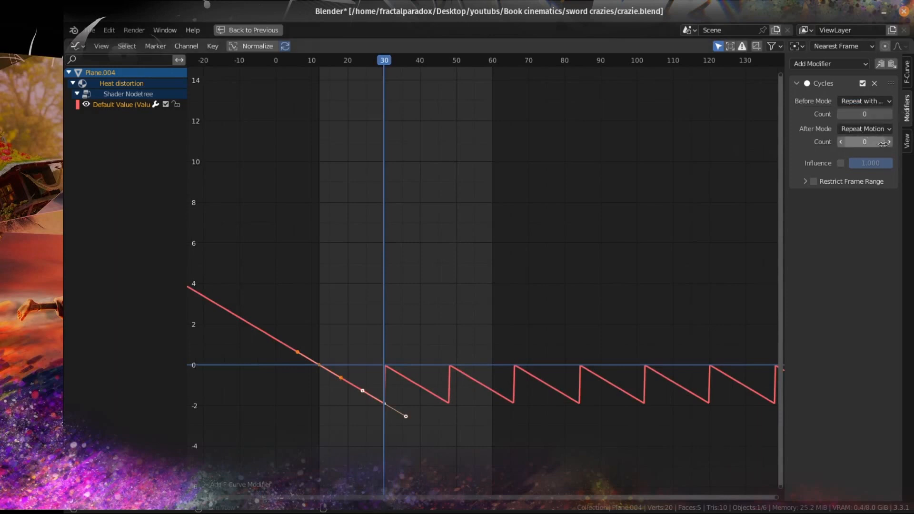
pyautogui.click(875, 129)
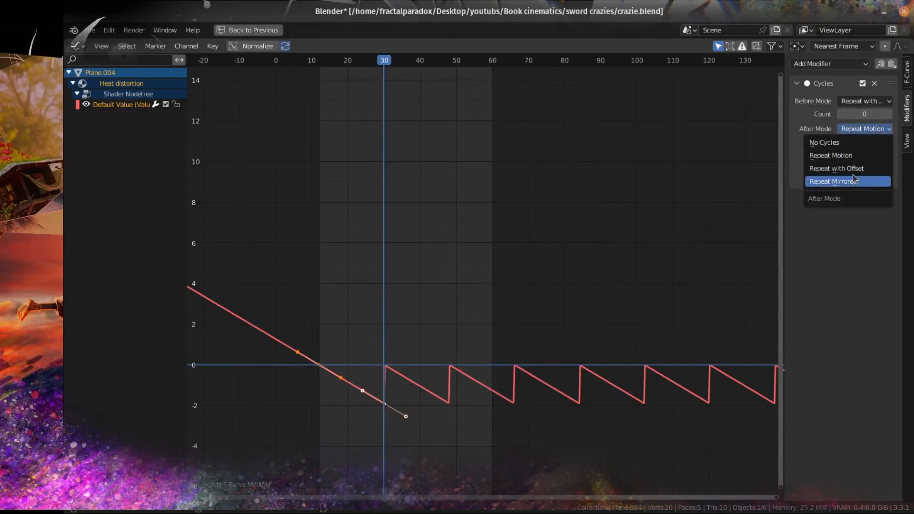
pyautogui.click(853, 181)
pyautogui.press('Tab')
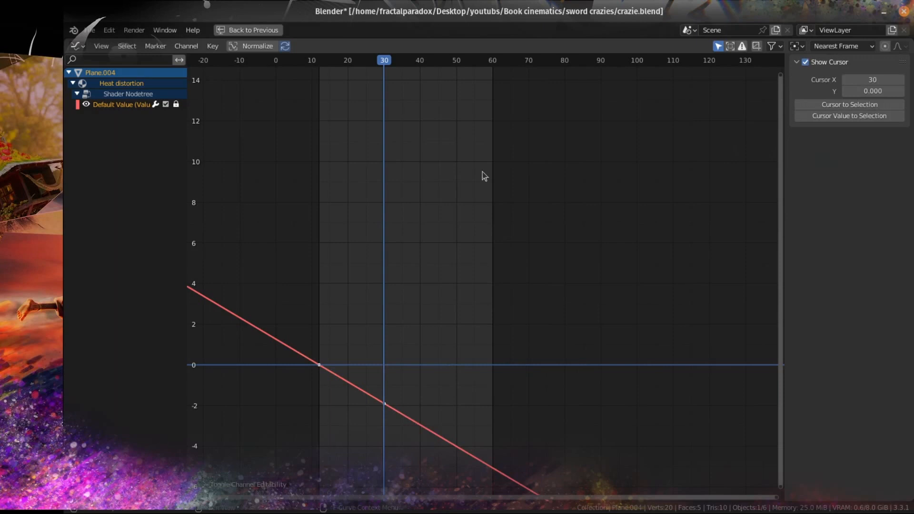
# Switch the maximized Graph Editor area back to the Timeline.
pyautogui.click(78, 47)
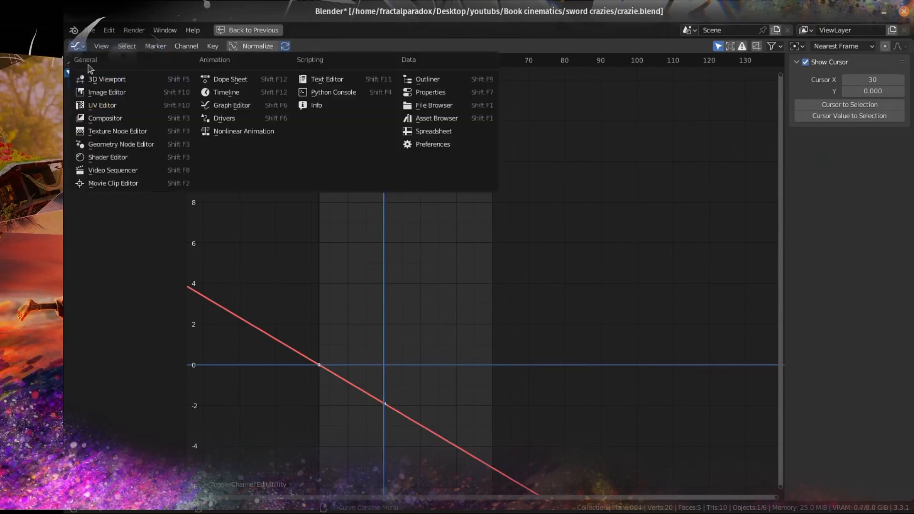
pyautogui.click(224, 92)
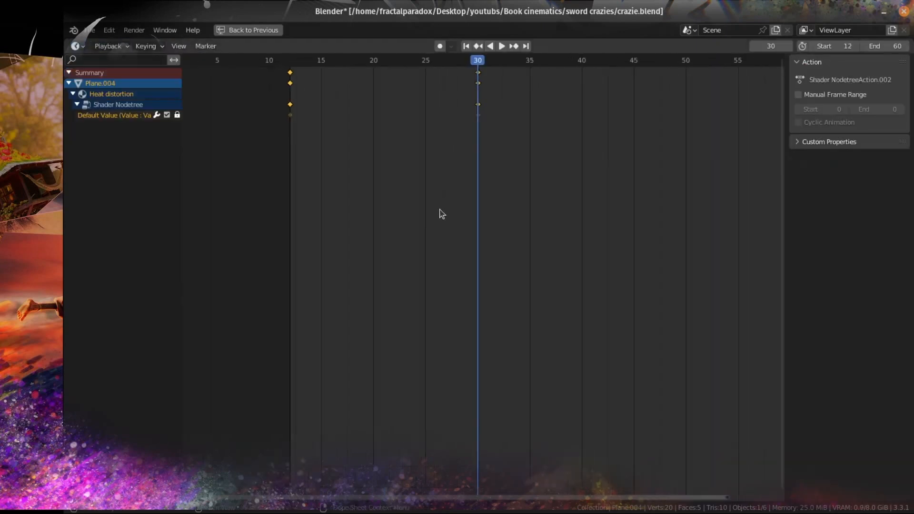
# Restore the full workspace layout and play the animation to preview the heat distortion.
pyautogui.click(248, 29)
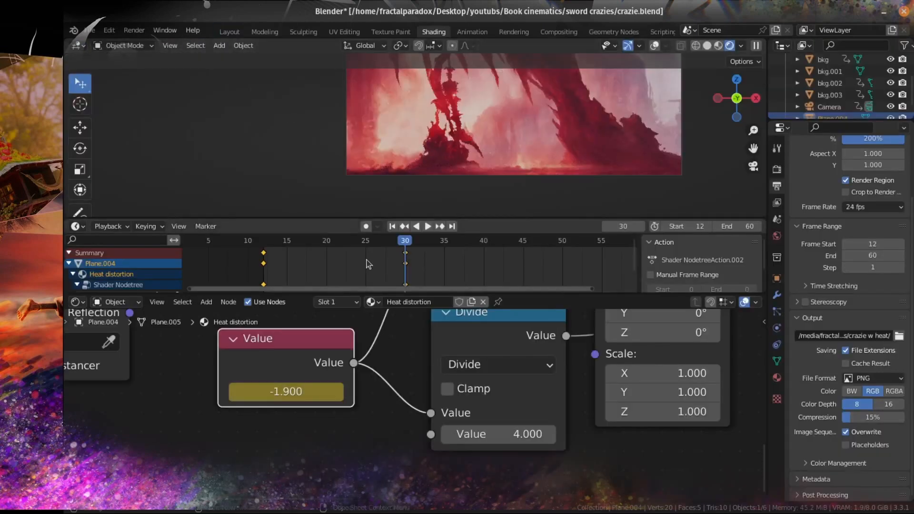
pyautogui.click(427, 227)
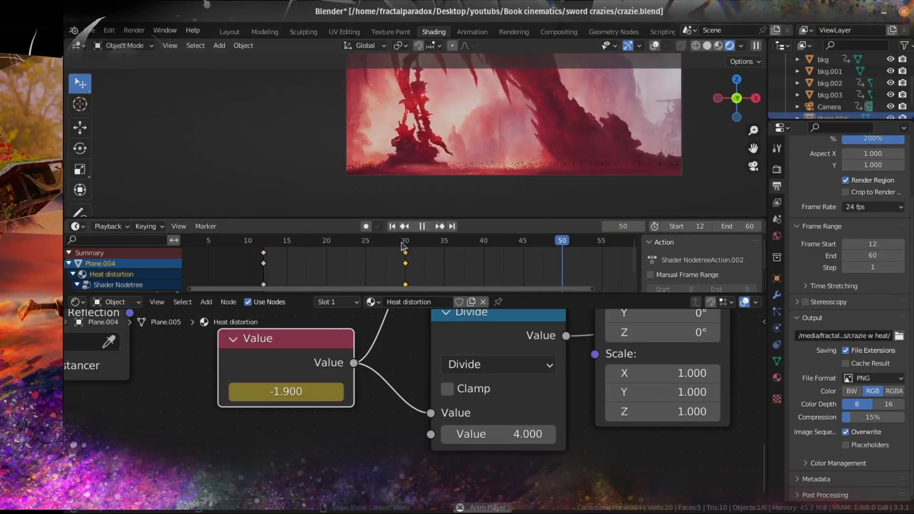
pyautogui.press('space')
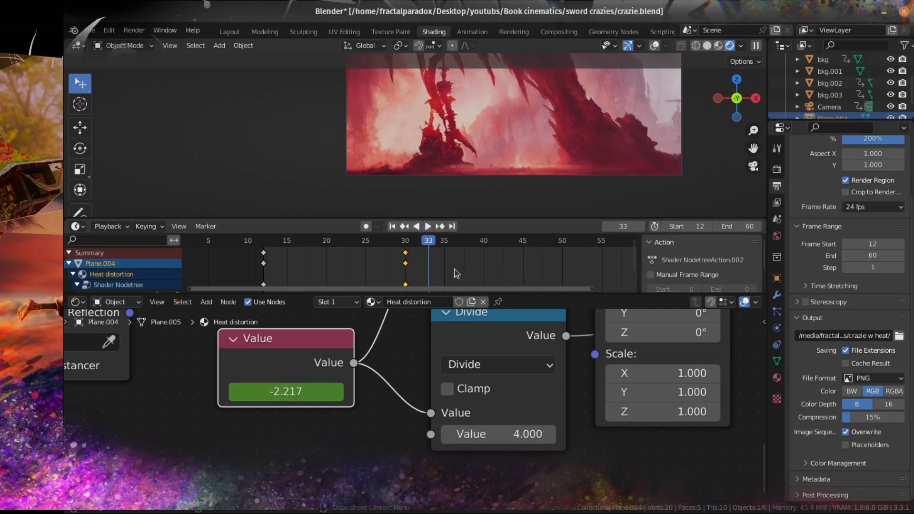
# Select the Default Value channel and enlarge the Timeline area to show all of its channels.
pyautogui.press('n')
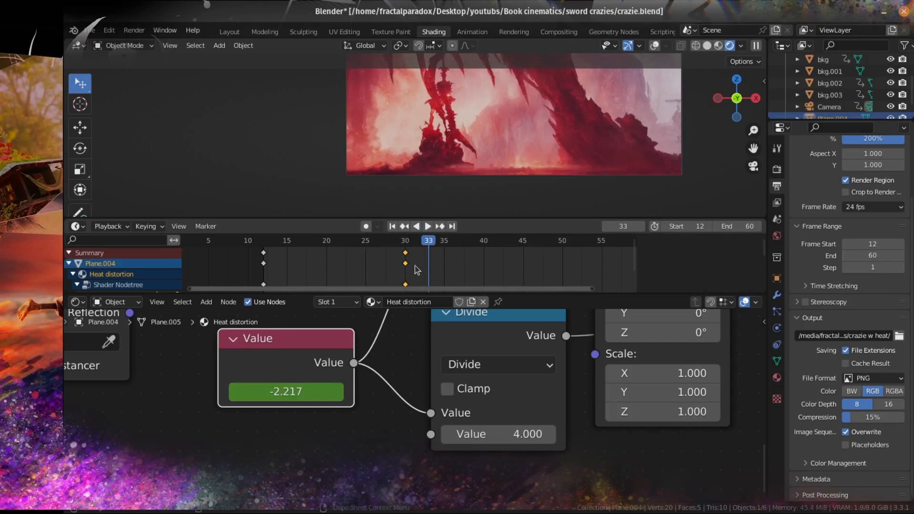
pyautogui.press('n')
pyautogui.scroll(-2, 91, 286)
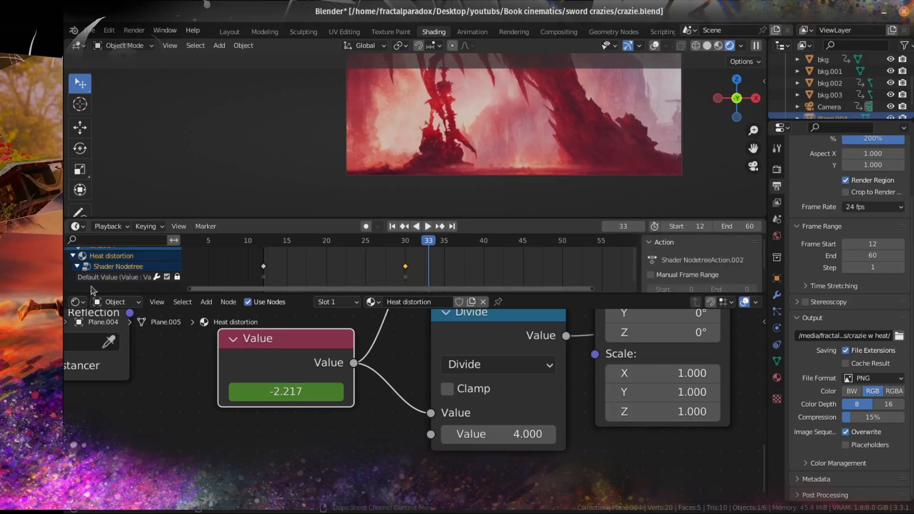
pyautogui.click(96, 279)
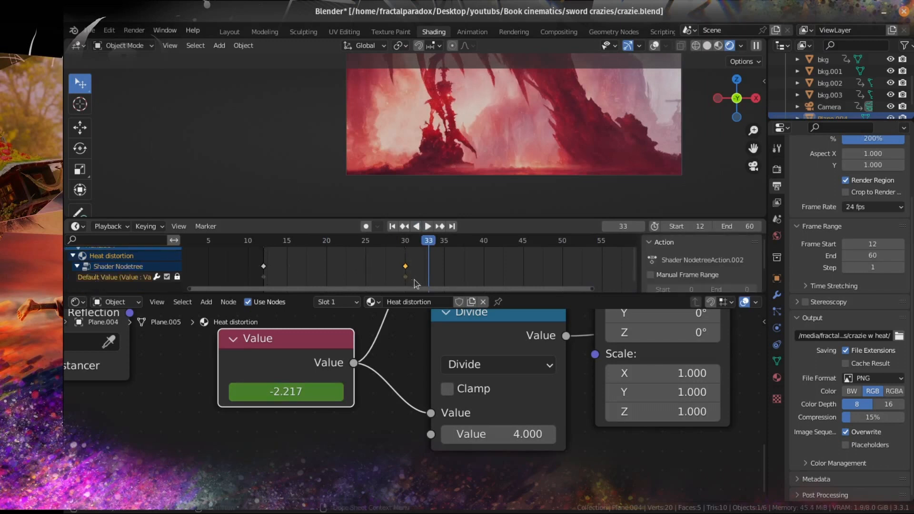
pyautogui.click(405, 266)
pyautogui.moveTo(553, 216); pyautogui.dragTo(553, 121)
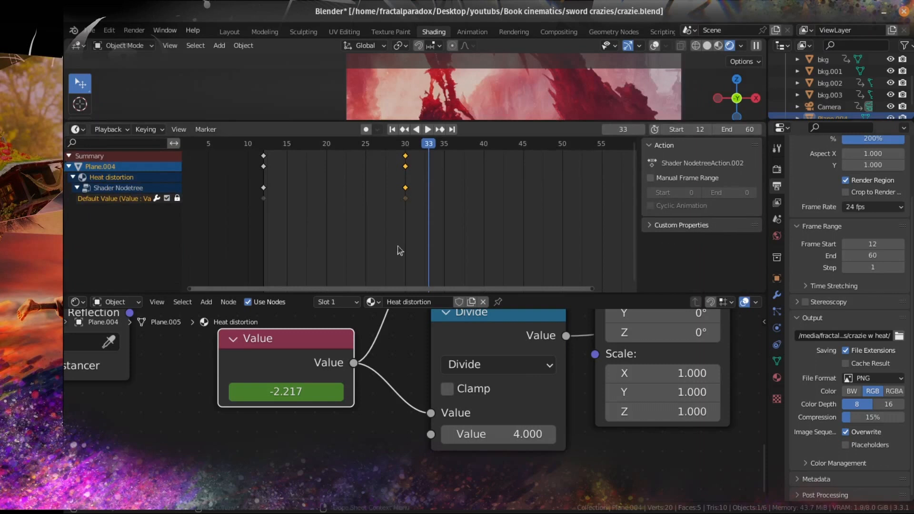
pyautogui.moveTo(316, 243); pyautogui.dragTo(283, 209)
pyautogui.moveTo(417, 234); pyautogui.dragTo(372, 167)
# At frame 30, halve the Value node's value to -0.950 and try to keyframe it.
pyautogui.click(404, 129)
pyautogui.click(244, 390)
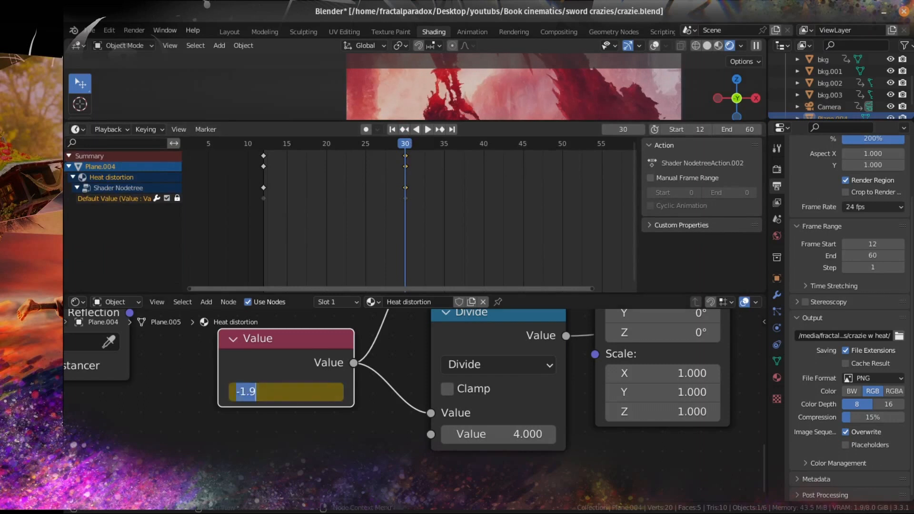
pyautogui.click(269, 394)
pyautogui.write('/2')
pyautogui.press('Return')
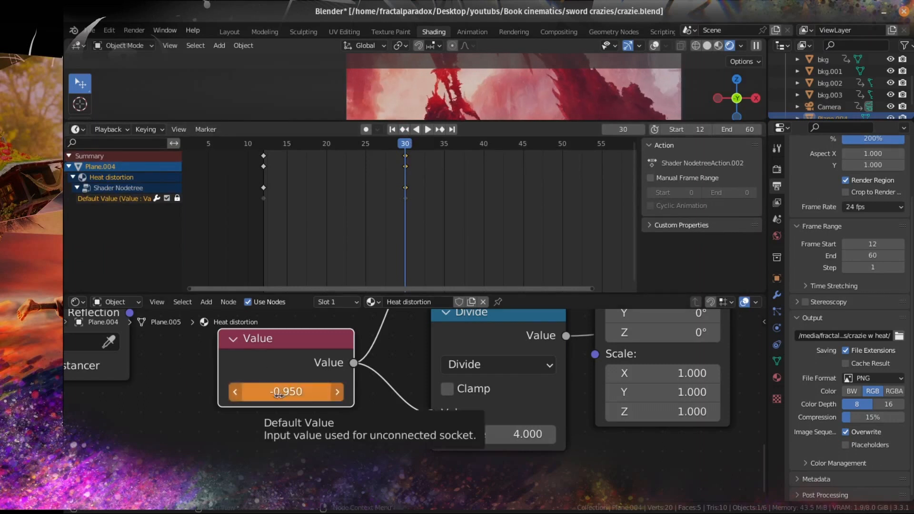
pyautogui.press('i')
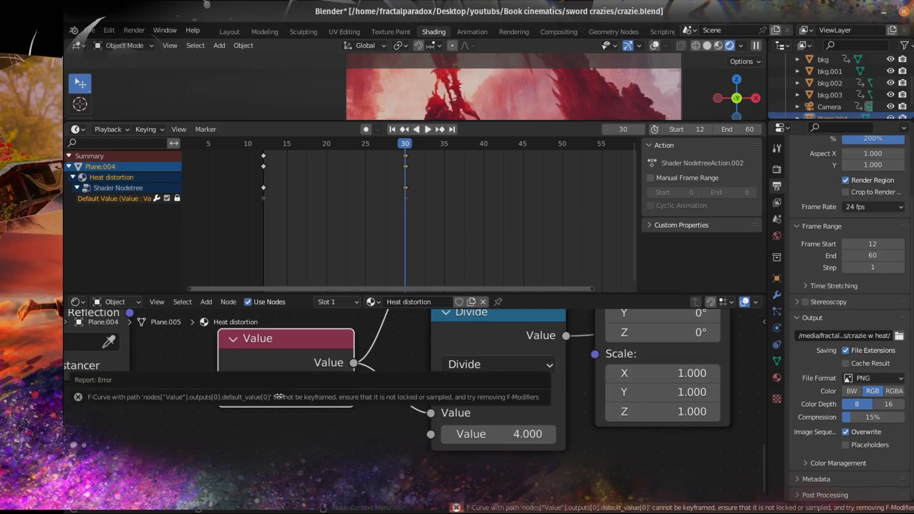
# Switch the Timeline area to the Graph Editor and mute the Default Value channel.
pyautogui.click(77, 129)
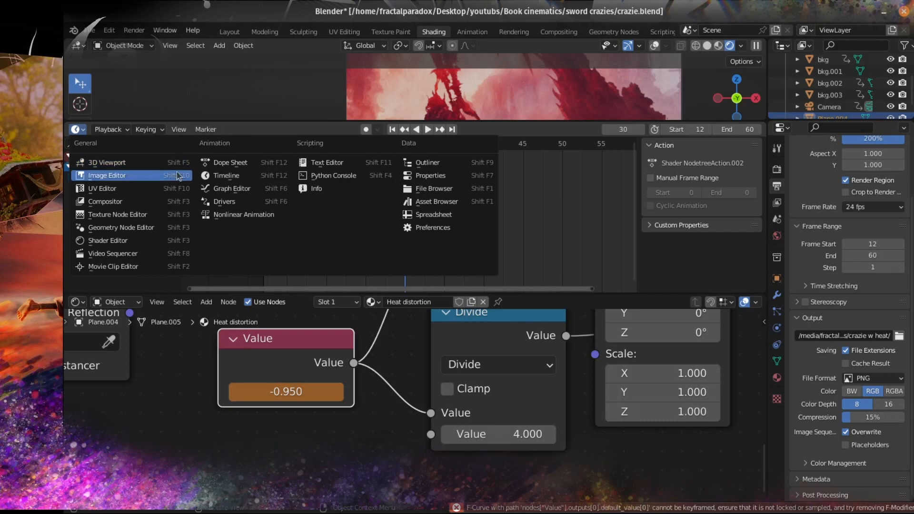
pyautogui.click(229, 188)
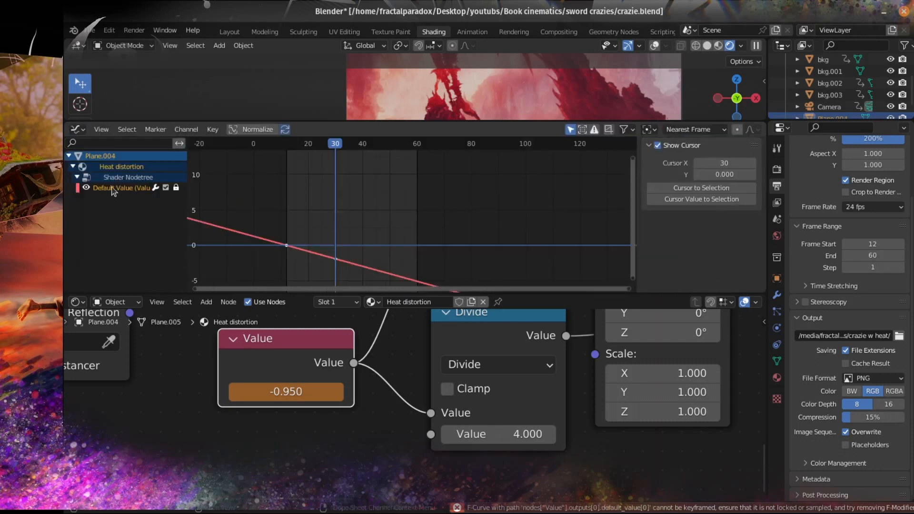
pyautogui.press('Home')
pyautogui.scroll(1, 625, 200)
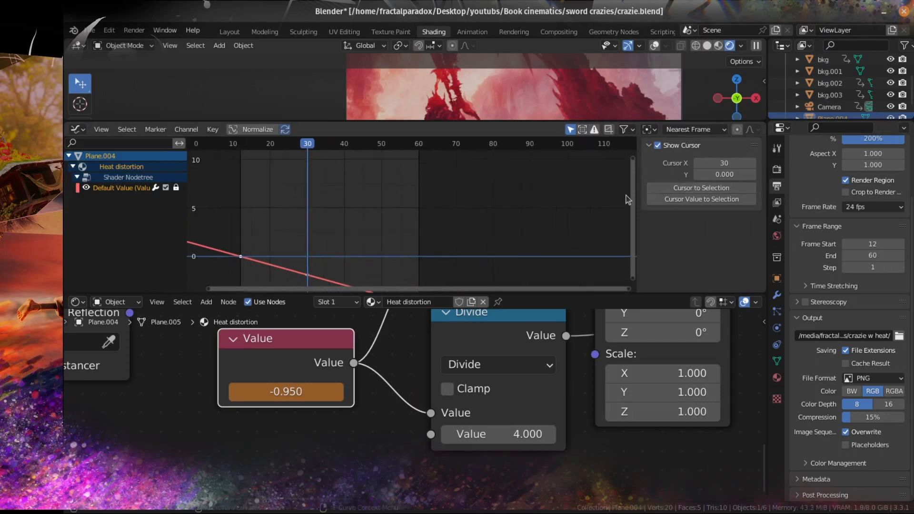
pyautogui.scroll(-3, 625, 200)
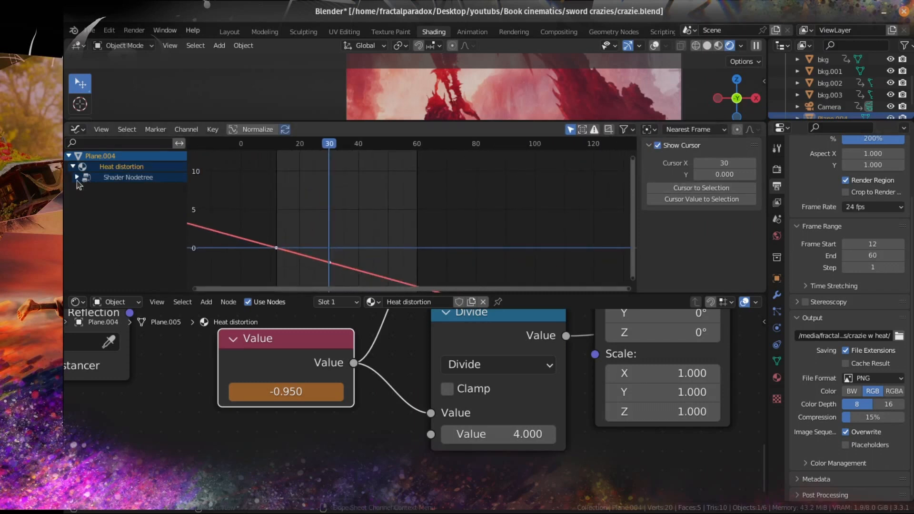
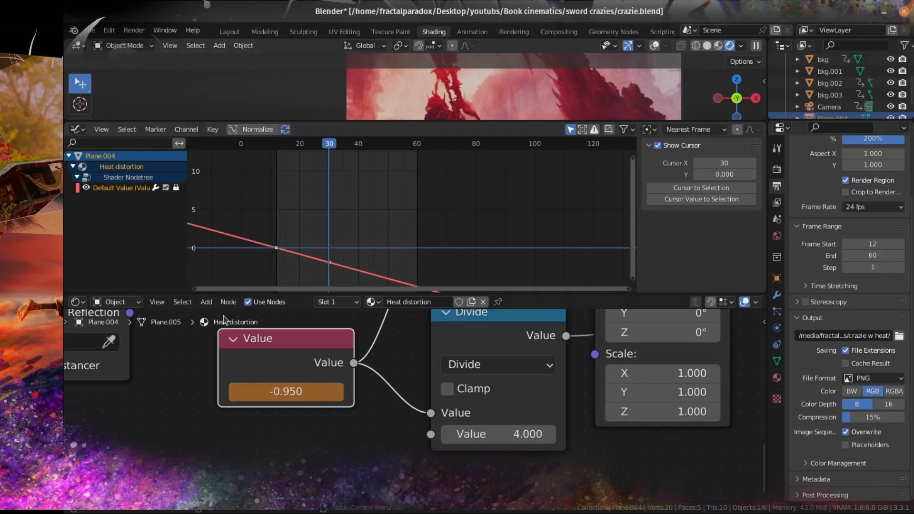
pyautogui.click(234, 339)
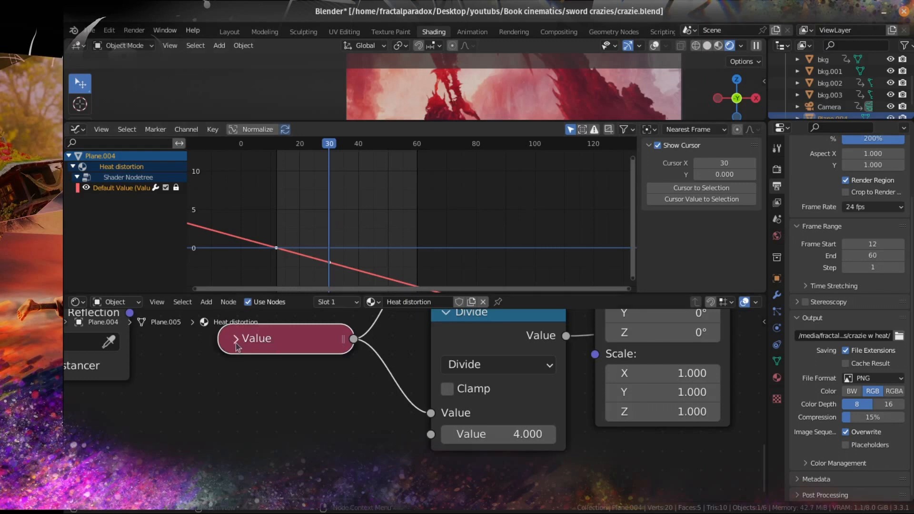
pyautogui.click(236, 341)
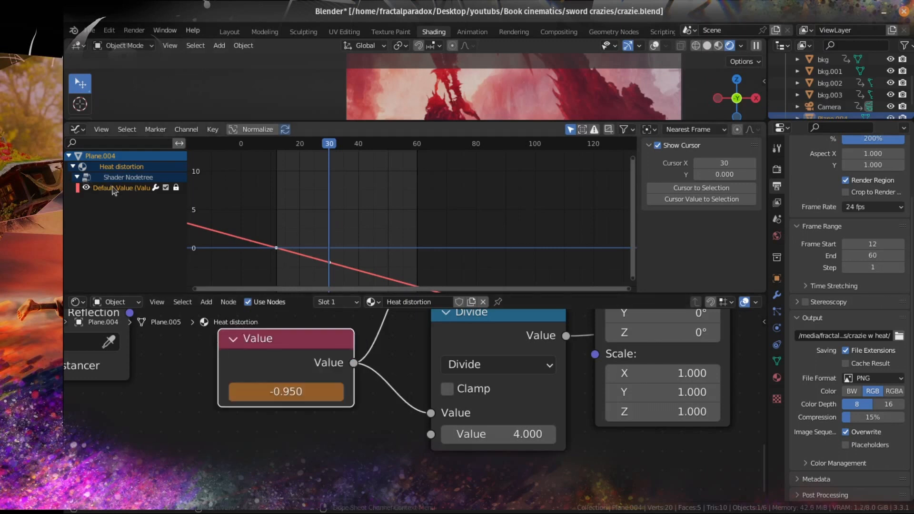
pyautogui.click(166, 188)
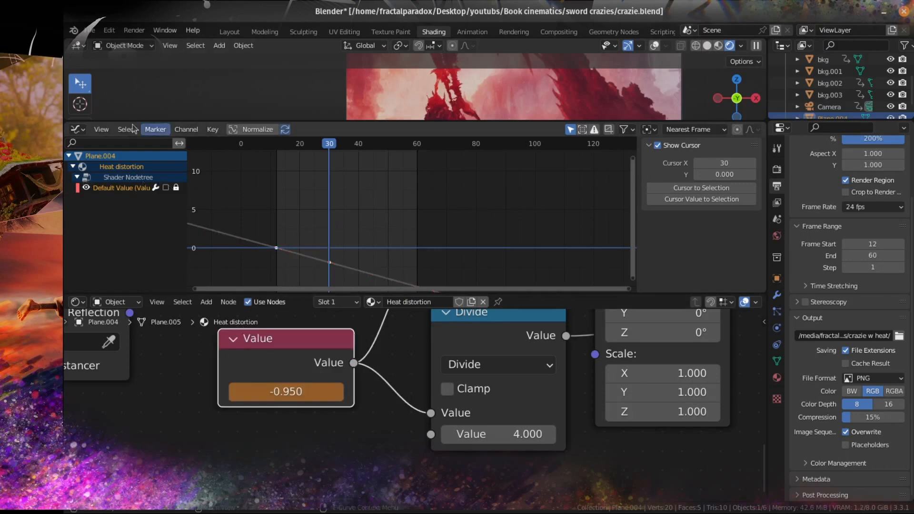
# Try to select and move the muted Default Value curve's keyframes in the Graph Editor.
pyautogui.scroll(-2, 429, 238)
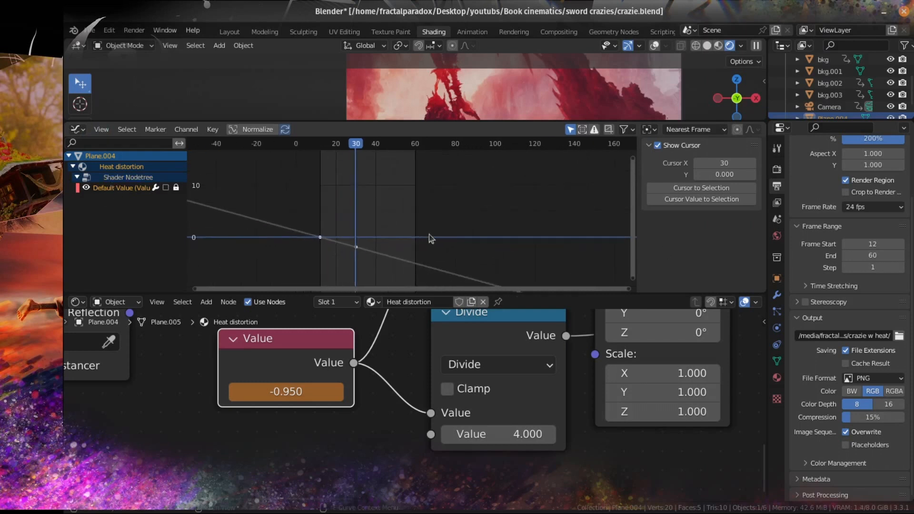
pyautogui.moveTo(385, 283); pyautogui.dragTo(279, 176)
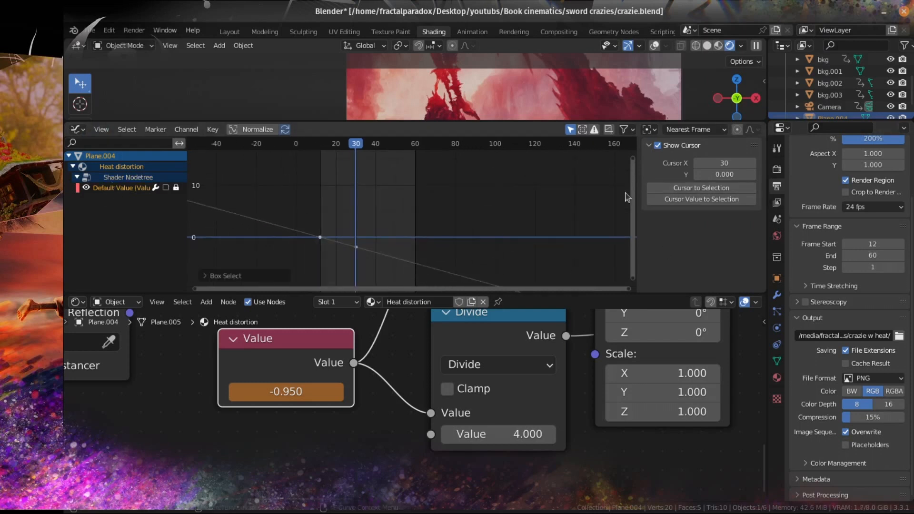
pyautogui.press('n')
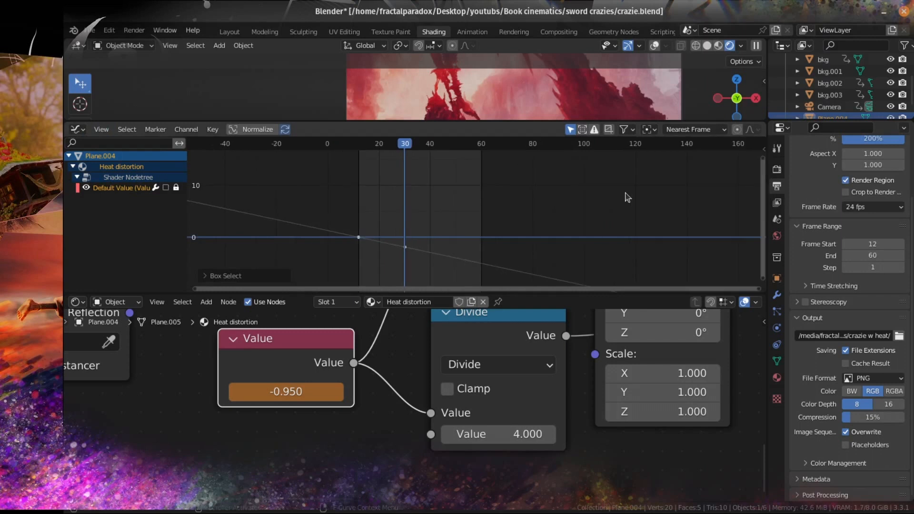
pyautogui.hotkey('ctrl', 'space')
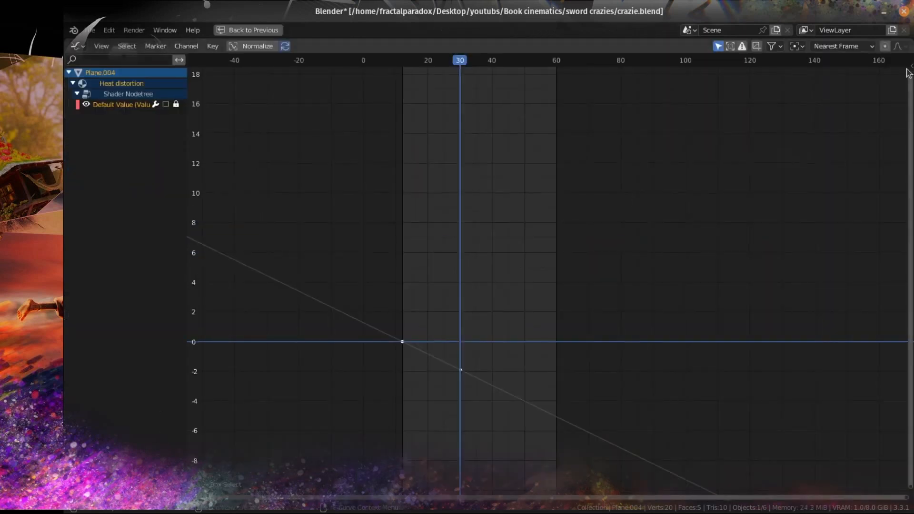
pyautogui.click(910, 66)
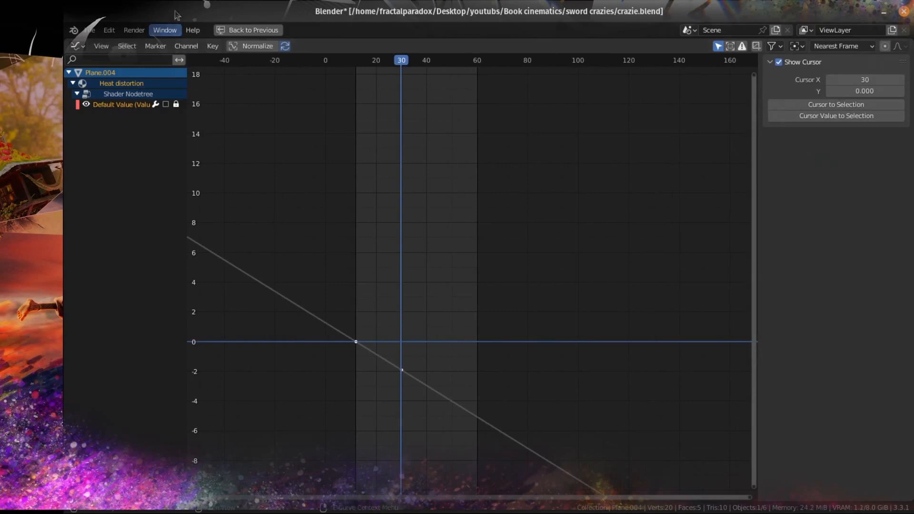
pyautogui.click(278, 30)
pyautogui.scroll(-5, 416, 191)
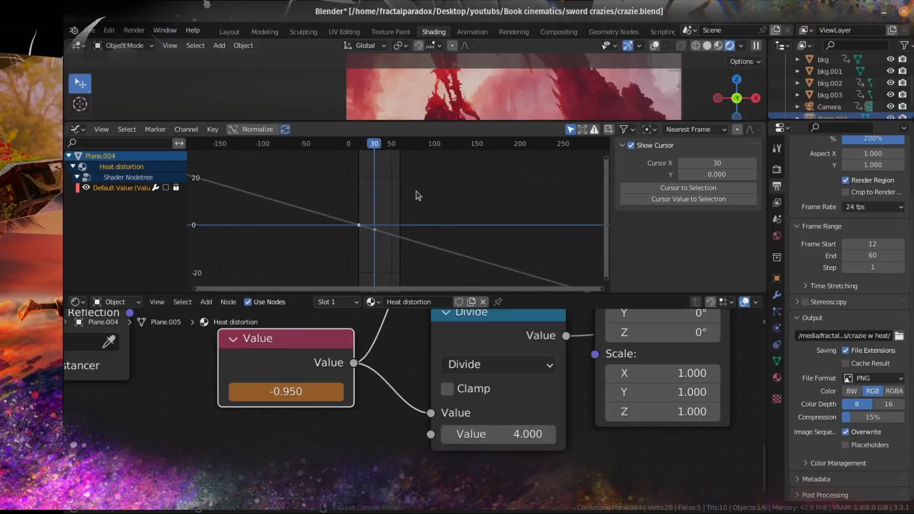
pyautogui.press('g')
pyautogui.click(273, 109)
pyautogui.scroll(-12, 330, 187)
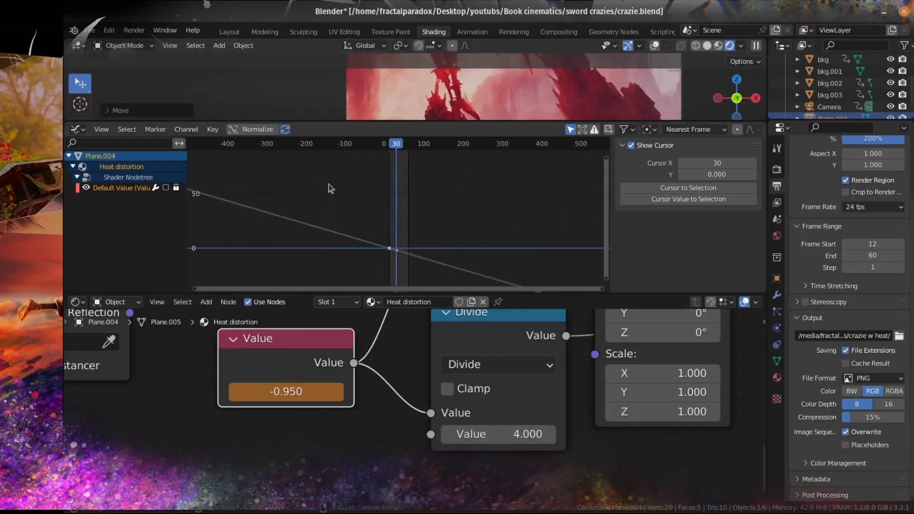
pyautogui.moveTo(434, 263); pyautogui.dragTo(368, 214)
pyautogui.click(360, 208)
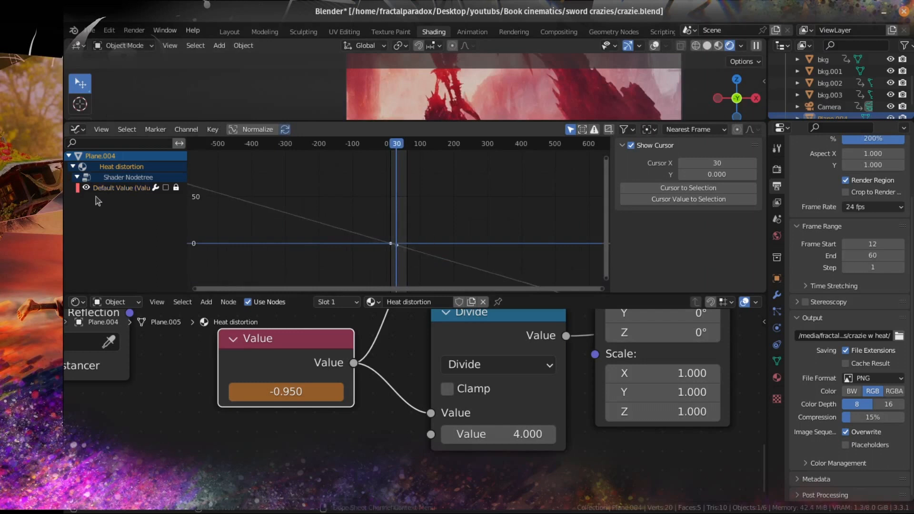
# Delete the keyframed Value node and add a new Value node beside the Divide node.
pyautogui.press('x')
pyautogui.hotkey('shift', 'a')
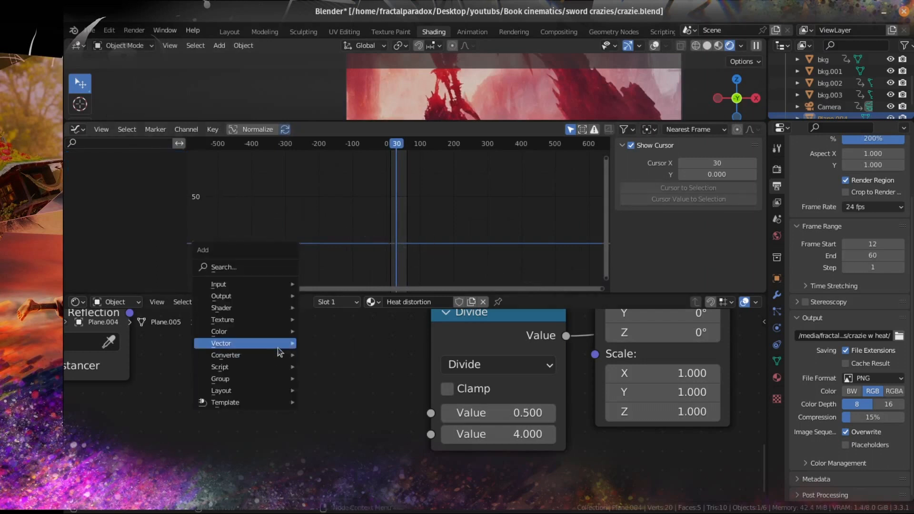
pyautogui.moveTo(242, 295)
pyautogui.moveTo(224, 284)
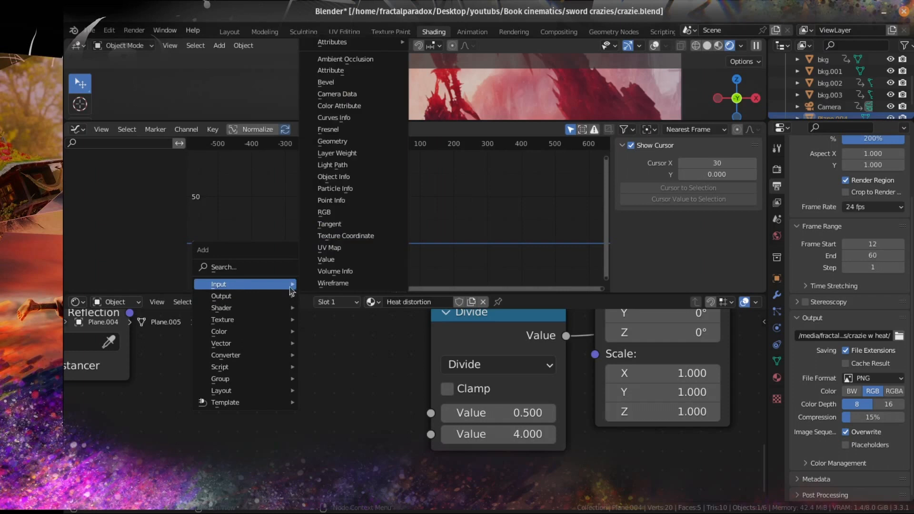
pyautogui.click(328, 259)
pyautogui.click(236, 458)
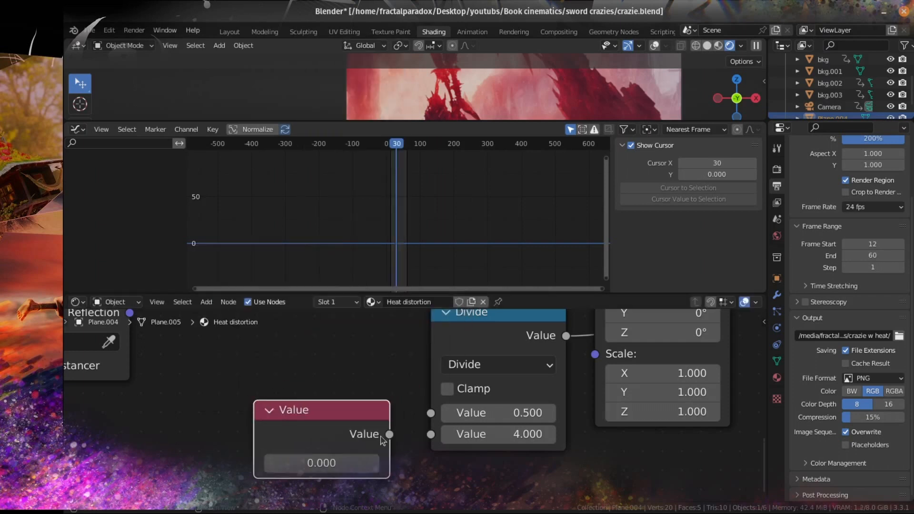
# Connect the new Value node to the Combine XYZ node's Y input and the Divide node's first Value input.
pyautogui.moveTo(389, 434); pyautogui.dragTo(419, 366)
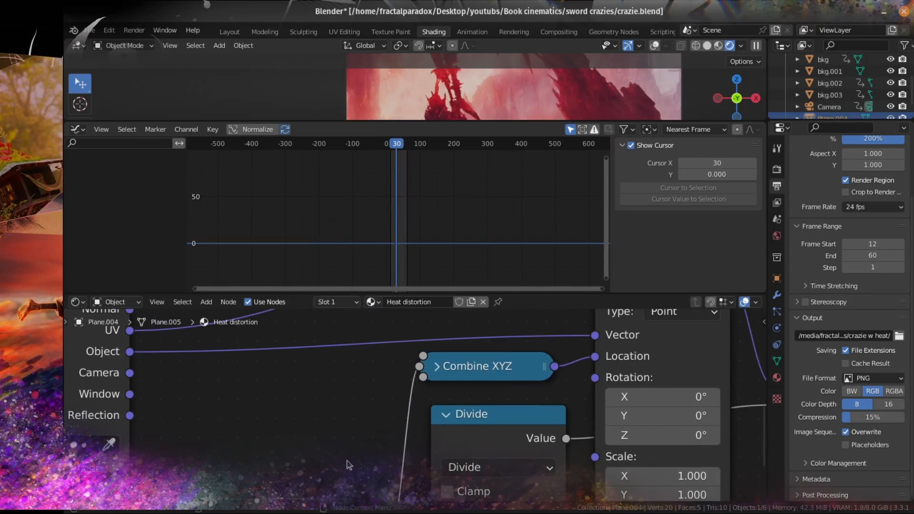
pyautogui.moveTo(346, 465); pyautogui.dragTo(353, 382, button='middle')
pyautogui.scroll(-1, 352, 391)
pyautogui.moveTo(337, 429); pyautogui.dragTo(312, 361)
pyautogui.scroll(1, 309, 368)
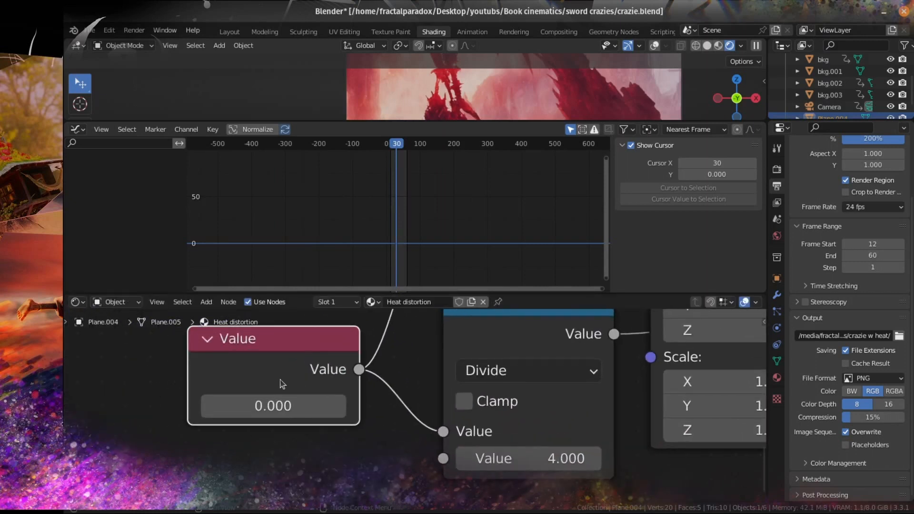
pyautogui.click(280, 402)
pyautogui.press('Escape')
# Switch the Graph Editor area back to the Timeline and go to the start frame, 12.
pyautogui.scroll(4, 393, 185)
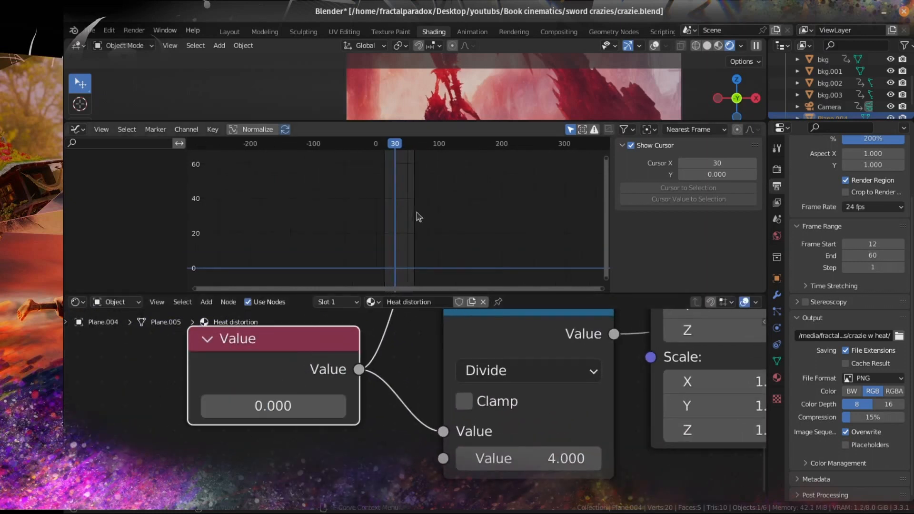
pyautogui.click(76, 129)
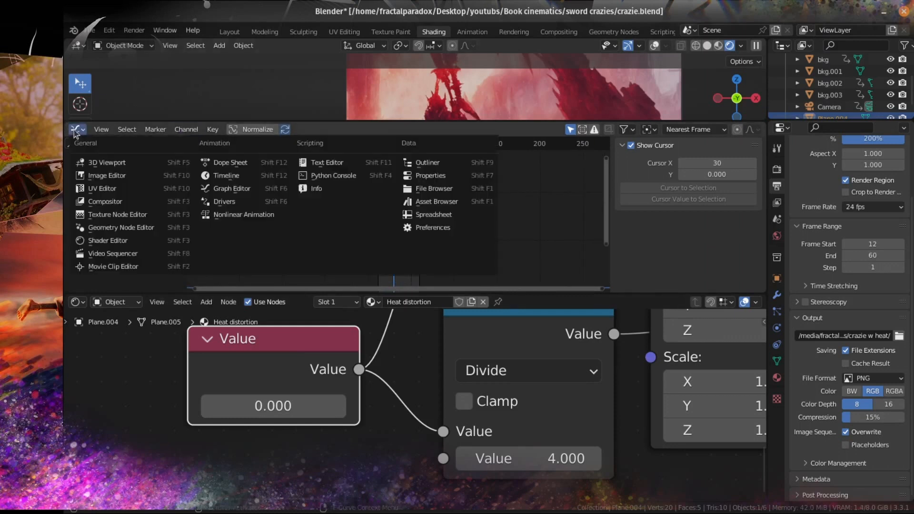
pyautogui.click(202, 176)
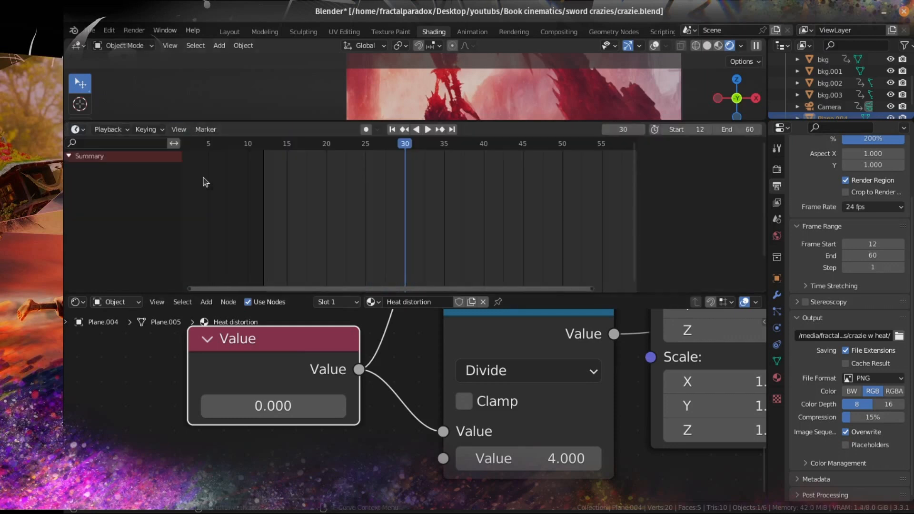
pyautogui.click(391, 130)
pyautogui.scroll(-2, 222, 187)
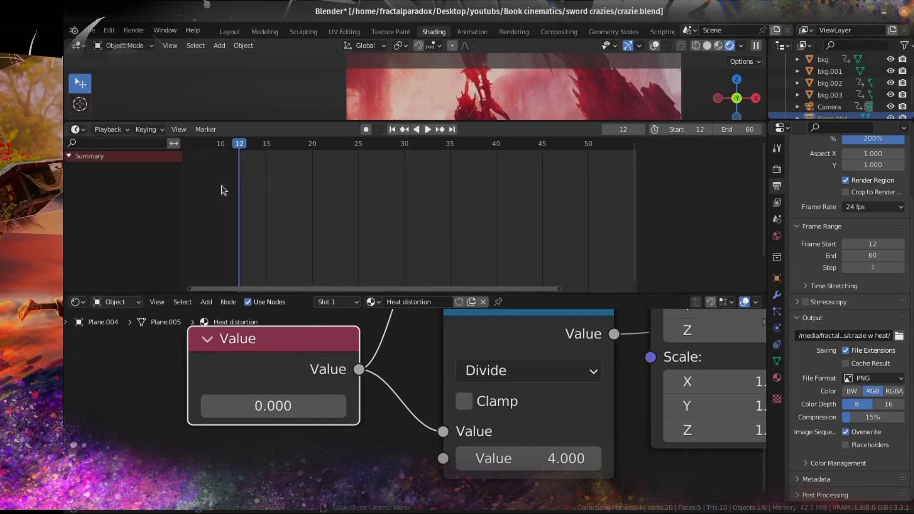
# Set the scene's start frame to 1 and keyframe the Value node at 0.000 on frame 1.
pyautogui.moveTo(215, 189); pyautogui.dragTo(411, 219, button='middle')
pyautogui.click(696, 130)
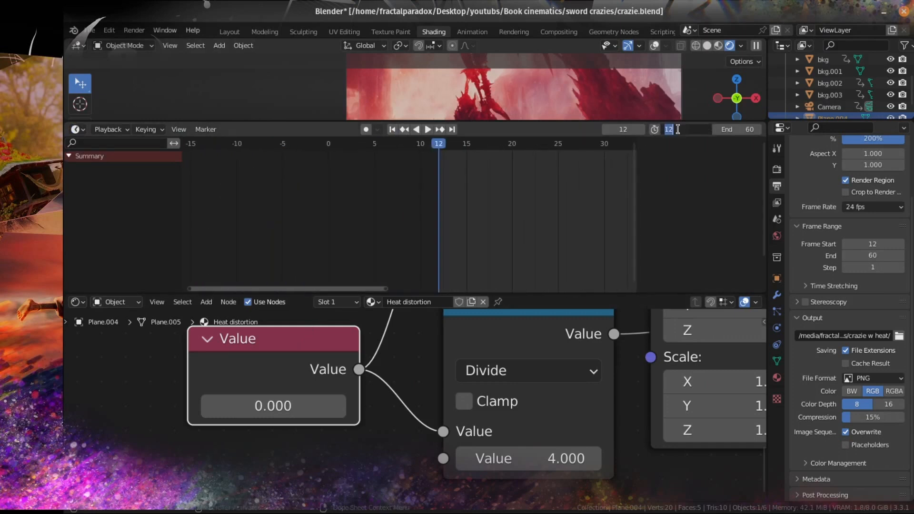
pyautogui.press('Return')
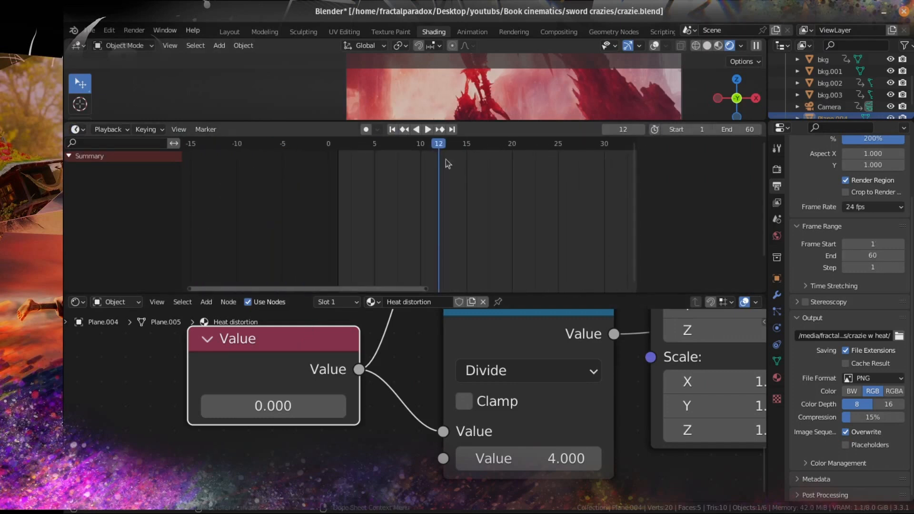
pyautogui.click(392, 129)
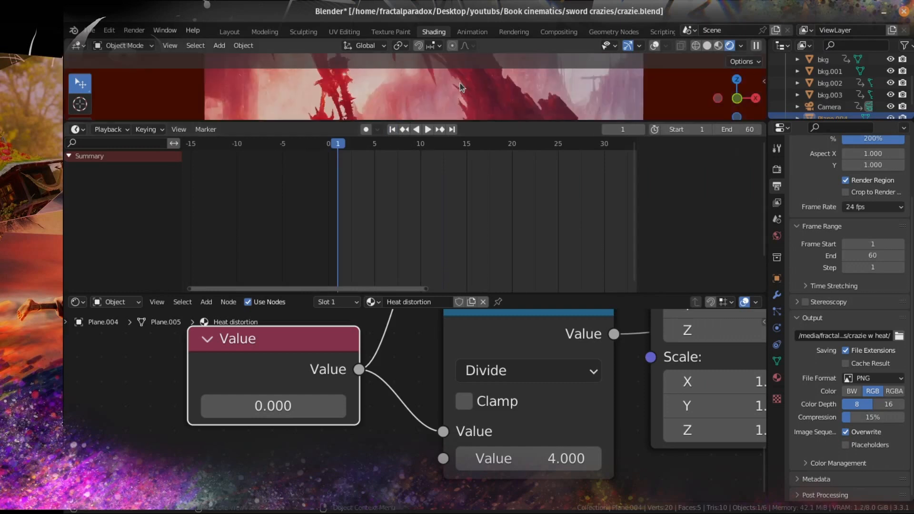
pyautogui.press('i')
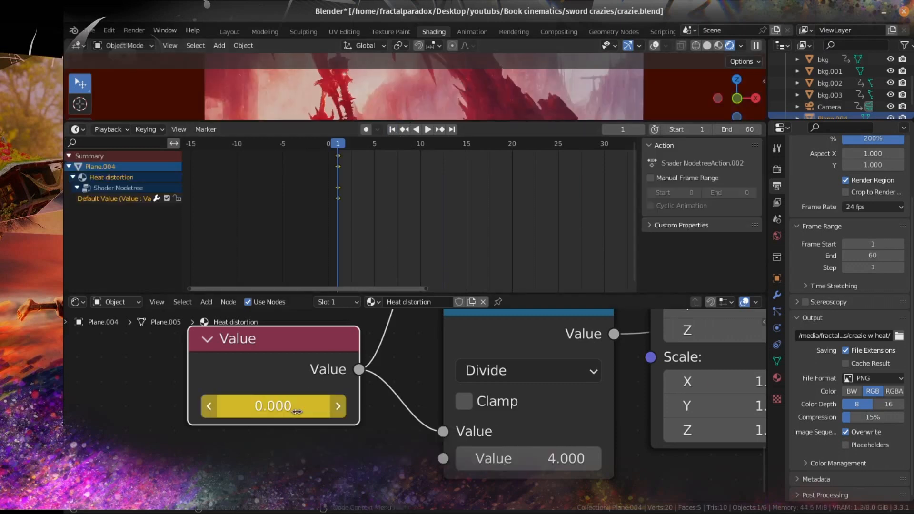
# Enlarge the 3D viewport above the Timeline and play the animation, stopping on frame 30.
pyautogui.press('space')
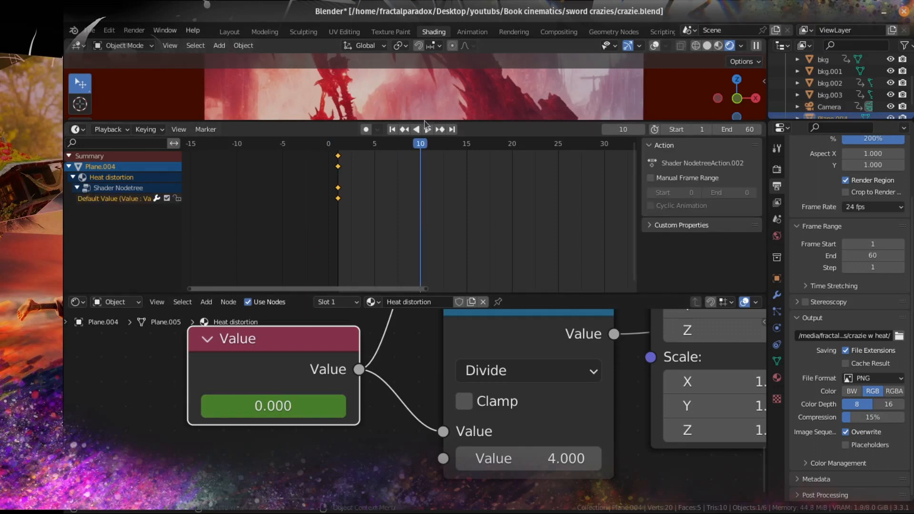
pyautogui.moveTo(425, 123); pyautogui.dragTo(410, 240)
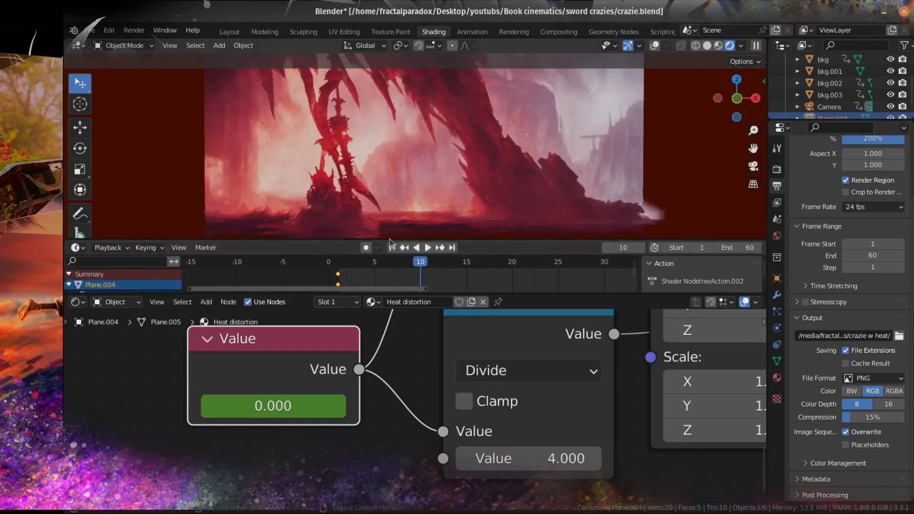
pyautogui.click(430, 248)
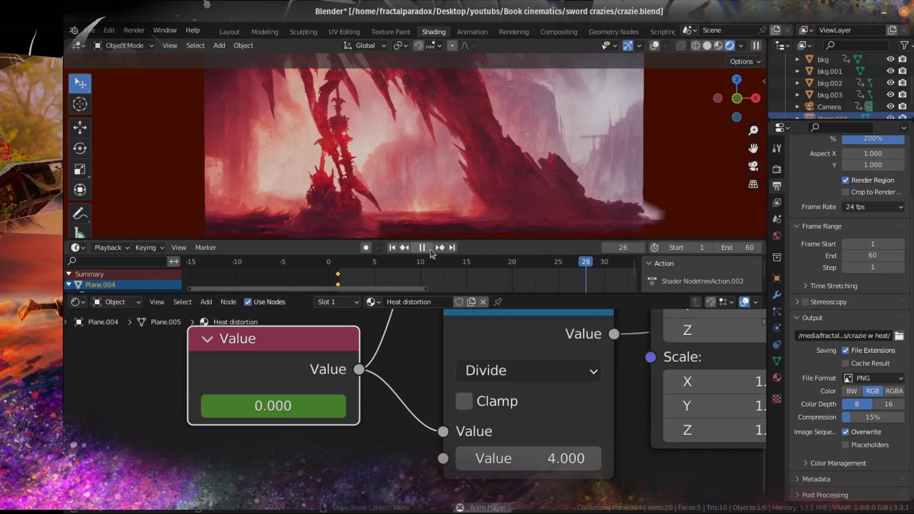
pyautogui.click(430, 248)
pyautogui.moveTo(511, 267); pyautogui.dragTo(522, 265)
pyautogui.press('space')
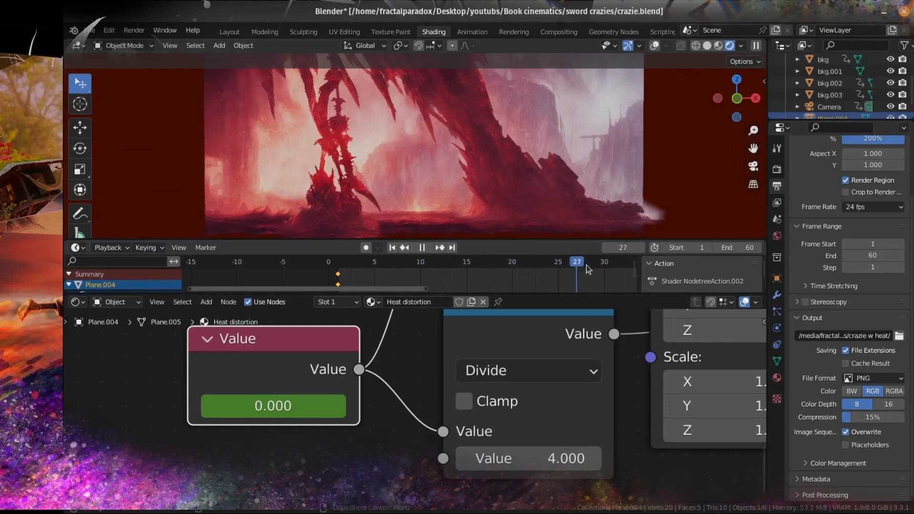
pyautogui.press('space')
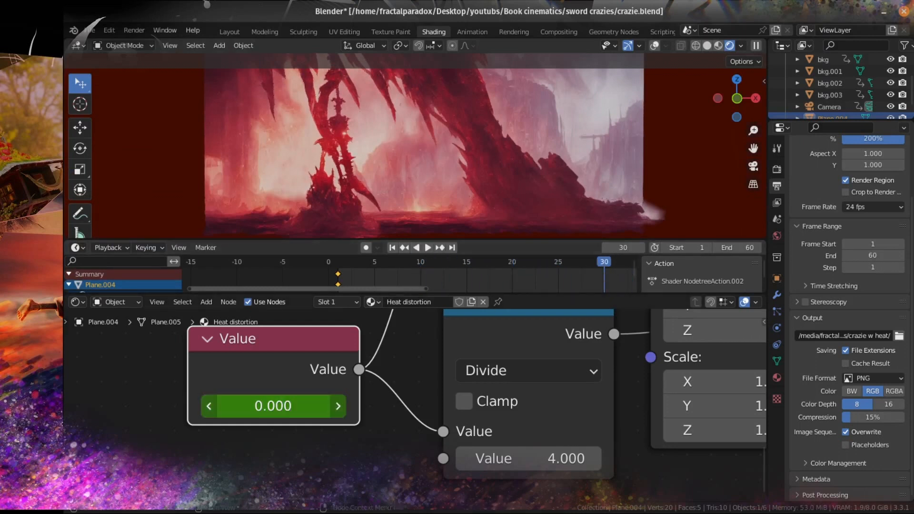
# Keyframe the Value node at -0.500 on frame 30 and play the animation in the camera view.
pyautogui.moveTo(273, 406); pyautogui.dragTo(249, 405)
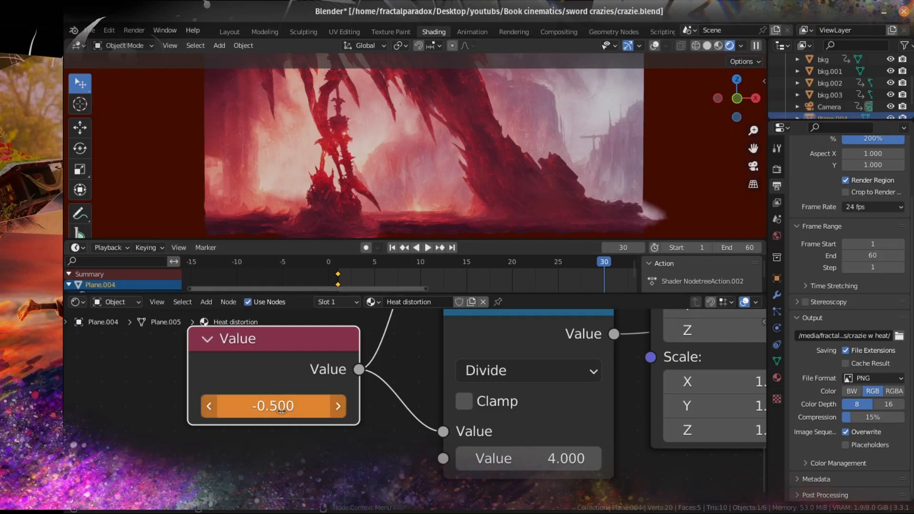
pyautogui.press('i')
pyautogui.press('KP_0')
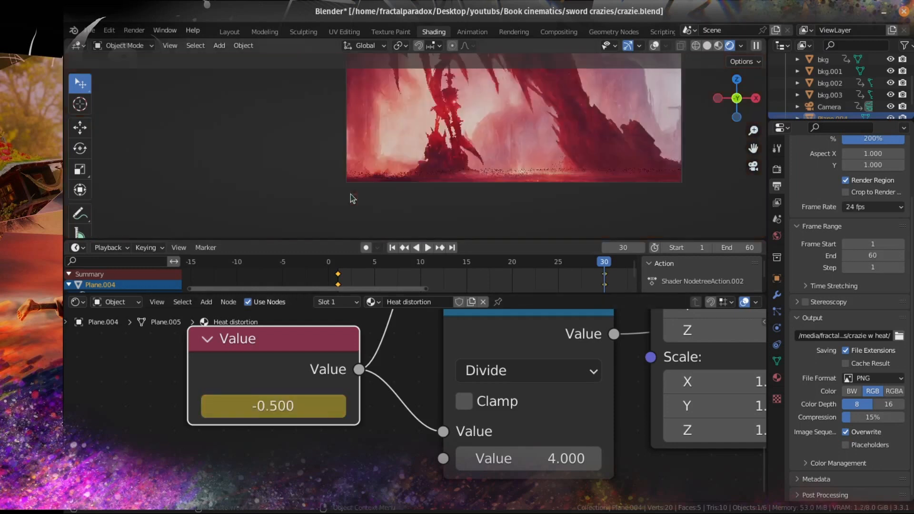
pyautogui.click(429, 247)
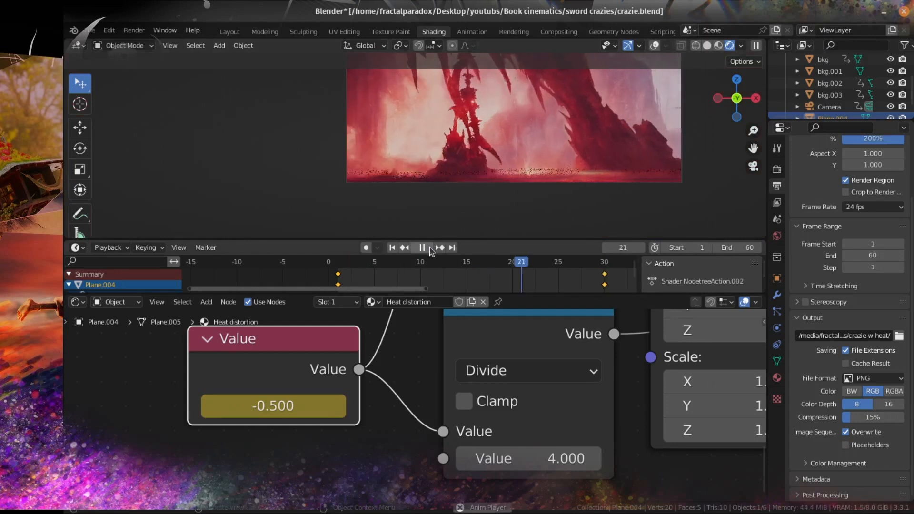
pyautogui.press('space')
# Preview the Mix node's Color output on the heat distortion plane.
pyautogui.scroll(-4, 507, 381)
pyautogui.moveTo(506, 395); pyautogui.dragTo(358, 420, button='middle')
pyautogui.scroll(5, 359, 419)
pyautogui.scroll(1, 435, 424)
pyautogui.moveTo(431, 427); pyautogui.dragTo(209, 463, button='middle')
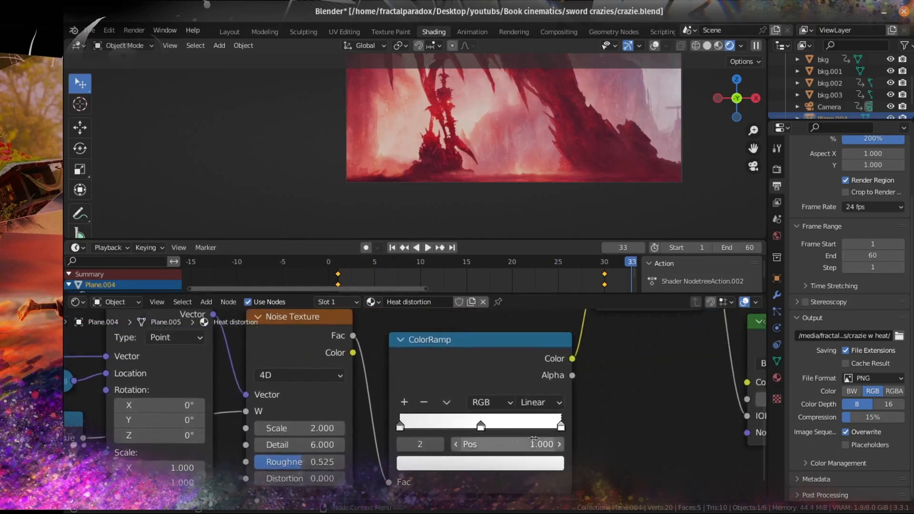
pyautogui.scroll(-7, 550, 430)
pyautogui.moveTo(571, 422); pyautogui.dragTo(542, 425, button='middle')
pyautogui.scroll(5, 518, 167)
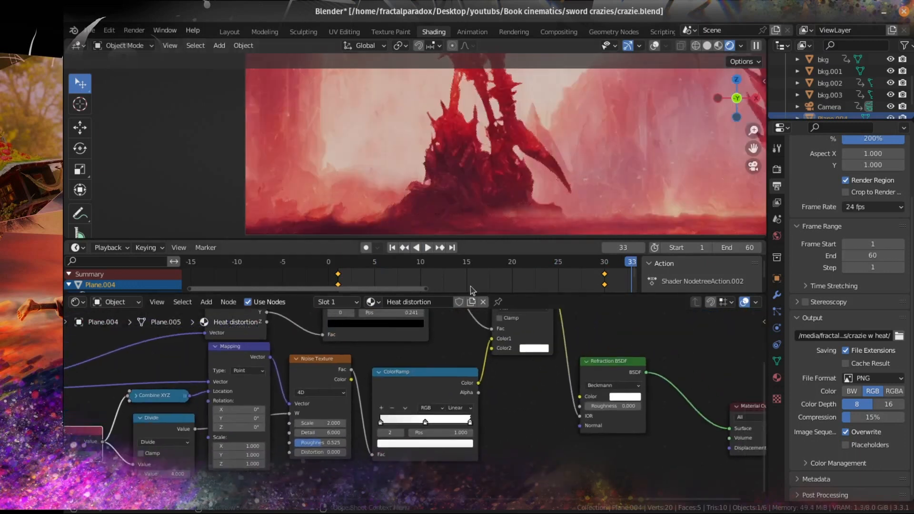
pyautogui.moveTo(529, 320); pyautogui.dragTo(521, 376, button='middle')
pyautogui.keyDown('ctrl'); pyautogui.keyDown('shift'); pyautogui.click(525, 351); pyautogui.keyUp('shift'); pyautogui.keyUp('ctrl')
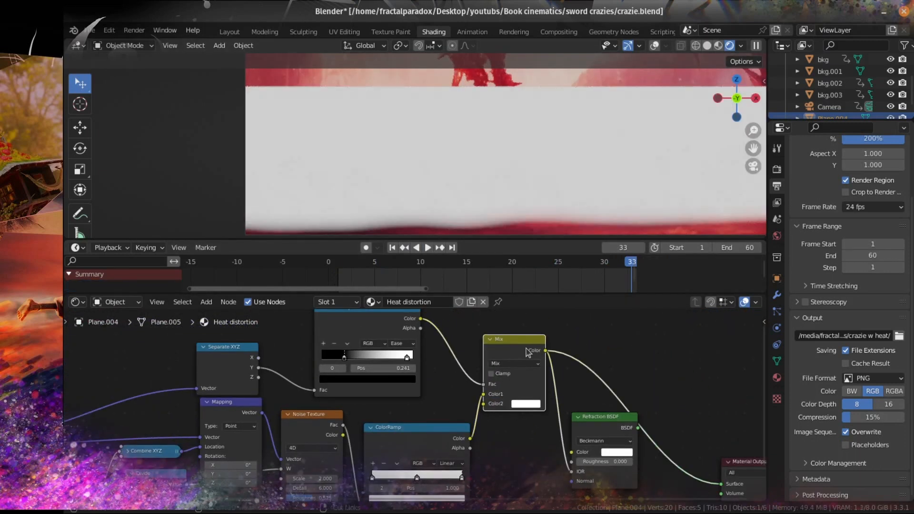
# Try a value of -8.900 in the Value node while previewing the Mix output.
pyautogui.scroll(-5, 474, 138)
pyautogui.moveTo(213, 427); pyautogui.dragTo(575, 351, button='middle')
pyautogui.scroll(9, 440, 443)
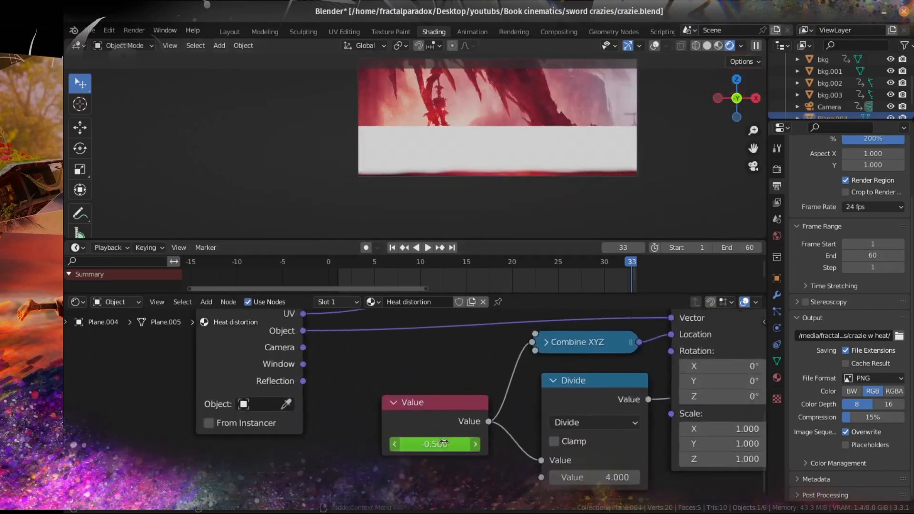
pyautogui.moveTo(439, 447); pyautogui.dragTo(371, 447)
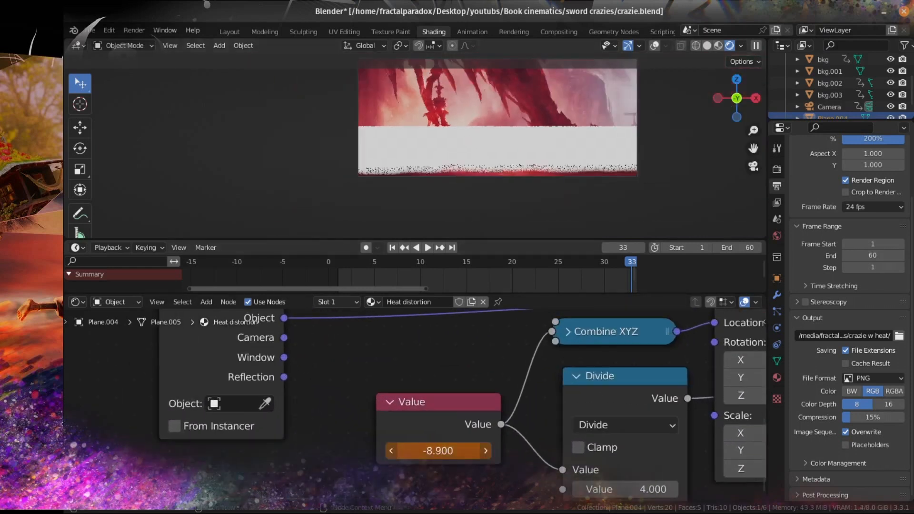
pyautogui.press('Escape')
# Preview the outputs of the Noise Texture, its ColorRamp and the upper ColorRamp in turn.
pyautogui.scroll(-5, 495, 479)
pyautogui.scroll(1, 501, 467)
pyautogui.moveTo(571, 419); pyautogui.dragTo(174, 454, button='middle')
pyautogui.scroll(1, 553, 349)
pyautogui.moveTo(553, 350); pyautogui.dragTo(518, 383, button='middle')
pyautogui.keyDown('ctrl'); pyautogui.keyDown('shift'); pyautogui.click(406, 374); pyautogui.keyUp('shift'); pyautogui.keyUp('ctrl')
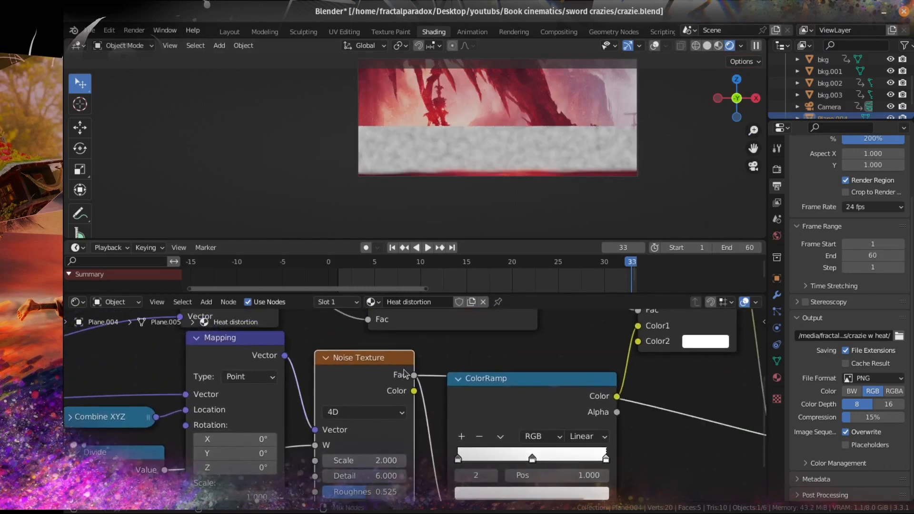
pyautogui.keyDown('ctrl'); pyautogui.keyDown('shift'); pyautogui.click(588, 393); pyautogui.keyUp('shift'); pyautogui.keyUp('ctrl')
pyautogui.moveTo(588, 393); pyautogui.dragTo(529, 316, button='middle')
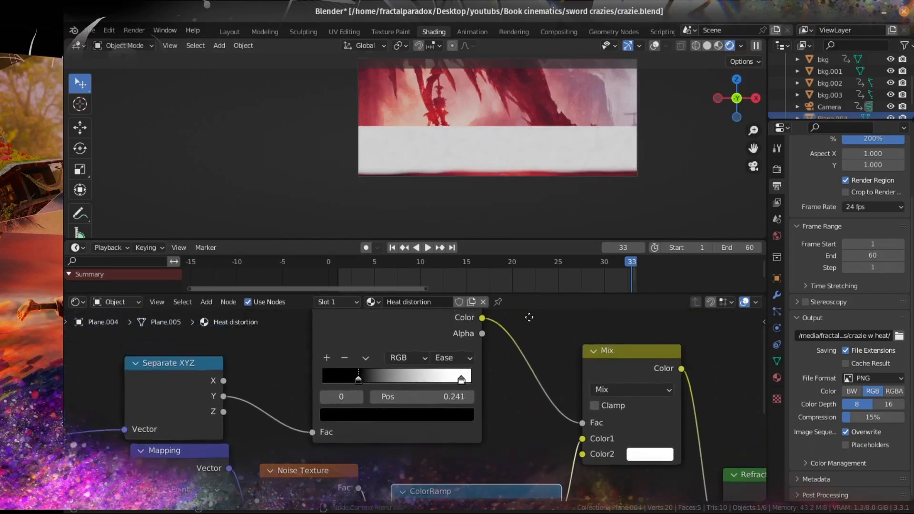
pyautogui.keyDown('ctrl'); pyautogui.keyDown('shift'); pyautogui.click(431, 329); pyautogui.keyUp('shift'); pyautogui.keyUp('ctrl')
pyautogui.scroll(2, 473, 187)
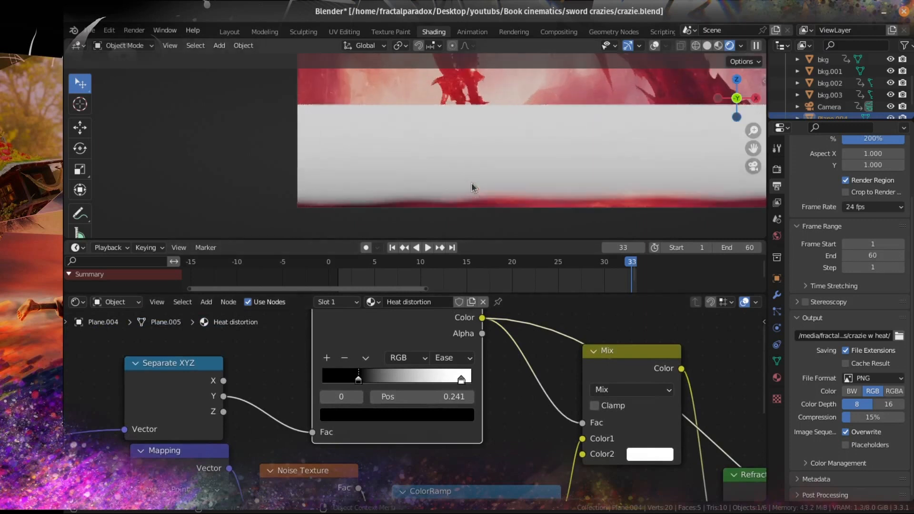
# Add a reroute on the Texture Coordinate's UV link and connect it to the Mapping node's Vector input.
pyautogui.scroll(-2, 287, 418)
pyautogui.moveTo(284, 416); pyautogui.dragTo(326, 376, button='middle')
pyautogui.scroll(-2, 314, 397)
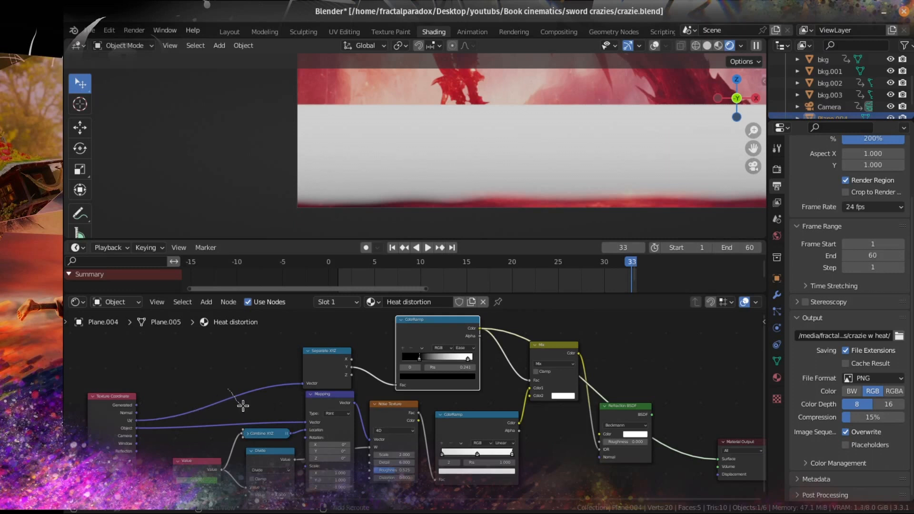
pyautogui.keyDown('shift'); pyautogui.moveTo(242, 404); pyautogui.dragTo(238, 399, button='right'); pyautogui.keyUp('shift')
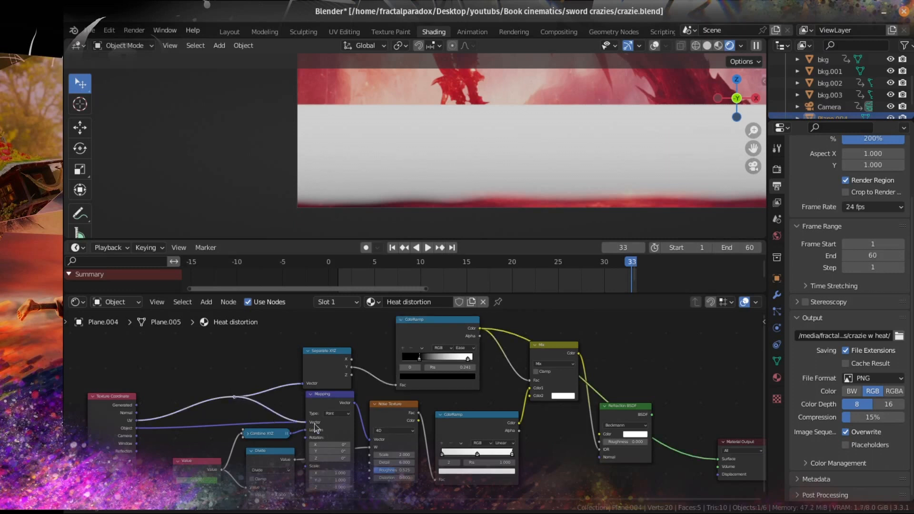
pyautogui.moveTo(314, 424); pyautogui.dragTo(315, 423)
# Try feeding the Mapping node's Vector output into the Separate XYZ node and scrub the timeline to frame 20.
pyautogui.scroll(3, 314, 425)
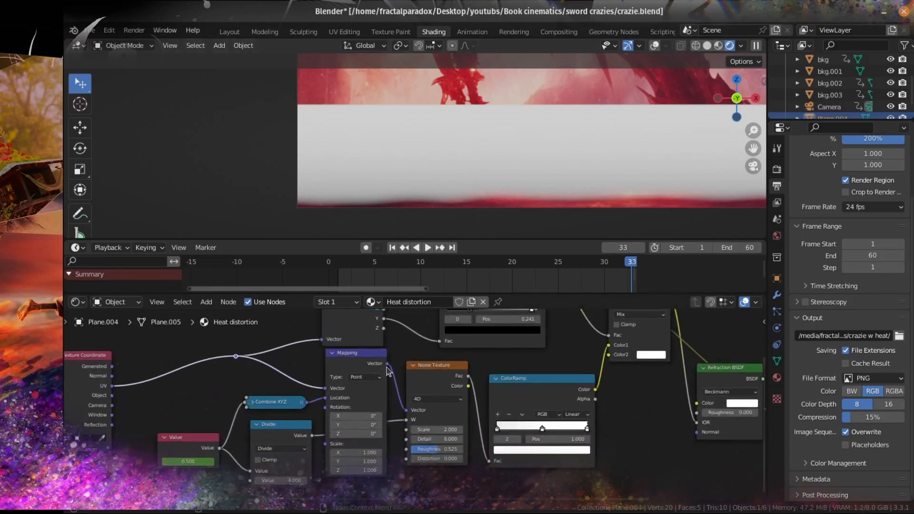
pyautogui.click(335, 352)
pyautogui.moveTo(324, 342); pyautogui.dragTo(325, 343)
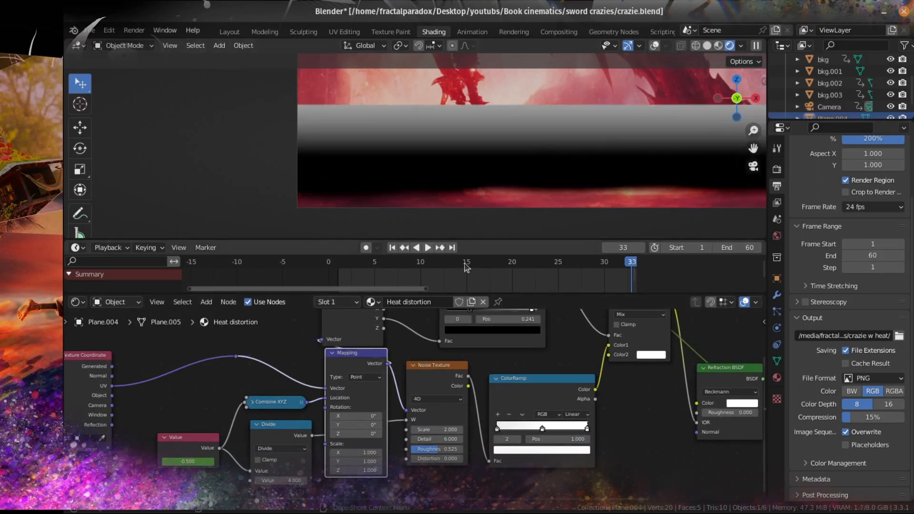
pyautogui.moveTo(464, 264); pyautogui.dragTo(634, 272)
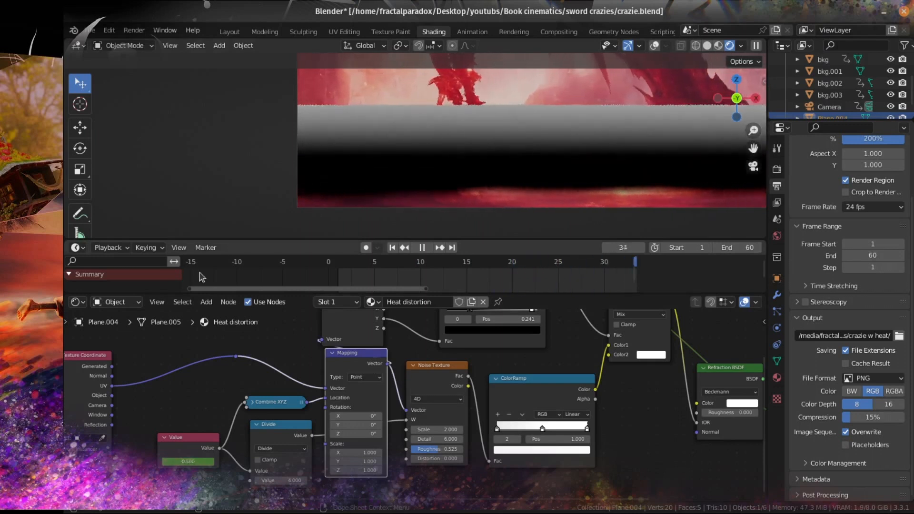
pyautogui.moveTo(202, 277); pyautogui.dragTo(524, 270)
# Reconnect the UV reroute to the Separate XYZ node's Vector input and move the upper ColorRamp's black stop to 0.418.
pyautogui.scroll(1, 253, 344)
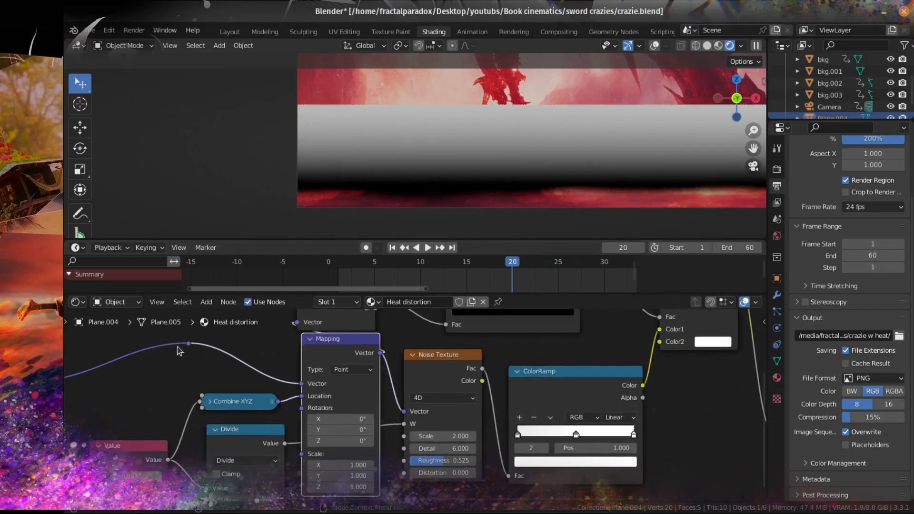
pyautogui.moveTo(190, 343); pyautogui.dragTo(301, 357)
pyautogui.moveTo(488, 319); pyautogui.dragTo(412, 356, button='middle')
pyautogui.moveTo(412, 356)
pyautogui.mouseDown()
pyautogui.moveTo(455, 356)
pyautogui.moveTo(420, 352)
pyautogui.mouseUp()
pyautogui.moveTo(325, 384); pyautogui.dragTo(407, 356, button='middle')
# Duplicate the Divide node onto the link between Separate XYZ's Y output and the upper ColorRamp, and set it to Add.
pyautogui.scroll(-2, 214, 445)
pyautogui.scroll(-1, 214, 444)
pyautogui.moveTo(214, 450); pyautogui.dragTo(249, 382, button='middle')
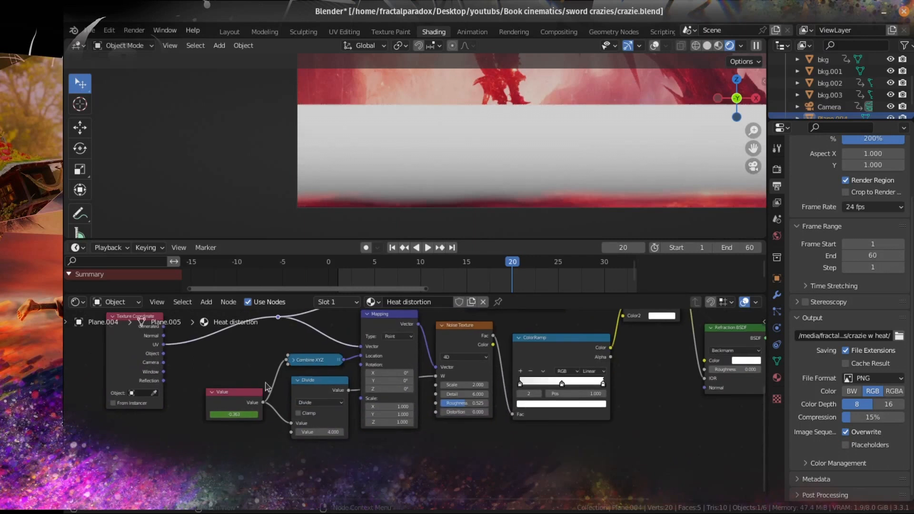
pyautogui.click(310, 389)
pyautogui.moveTo(313, 391); pyautogui.dragTo(314, 434, button='middle')
pyautogui.hotkey('shift', 'd')
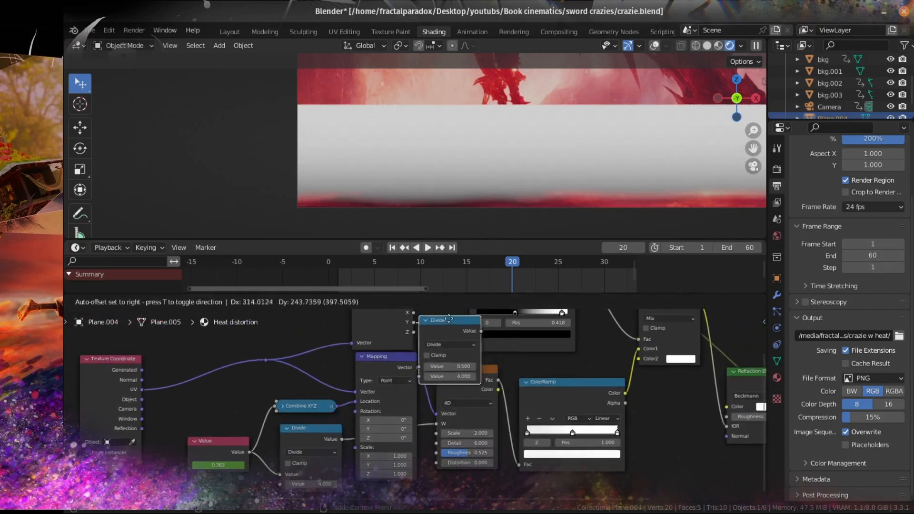
pyautogui.click(451, 306)
pyautogui.scroll(1, 482, 336)
pyautogui.moveTo(482, 336); pyautogui.dragTo(451, 368, button='middle')
pyautogui.click(454, 358)
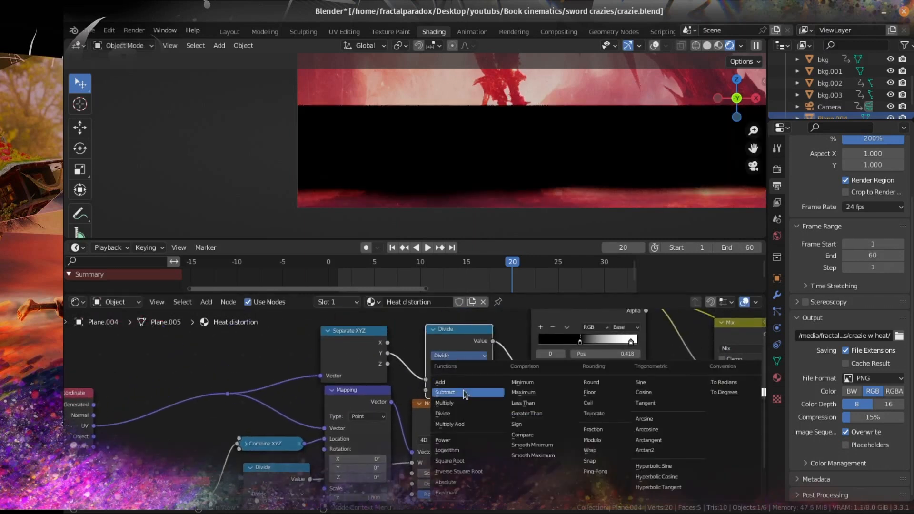
pyautogui.click(440, 382)
# Set the Add node's second value to -0.300 and move the upper ColorRamp's stops closer together, with the black stop at 0.345.
pyautogui.scroll(2, 428, 405)
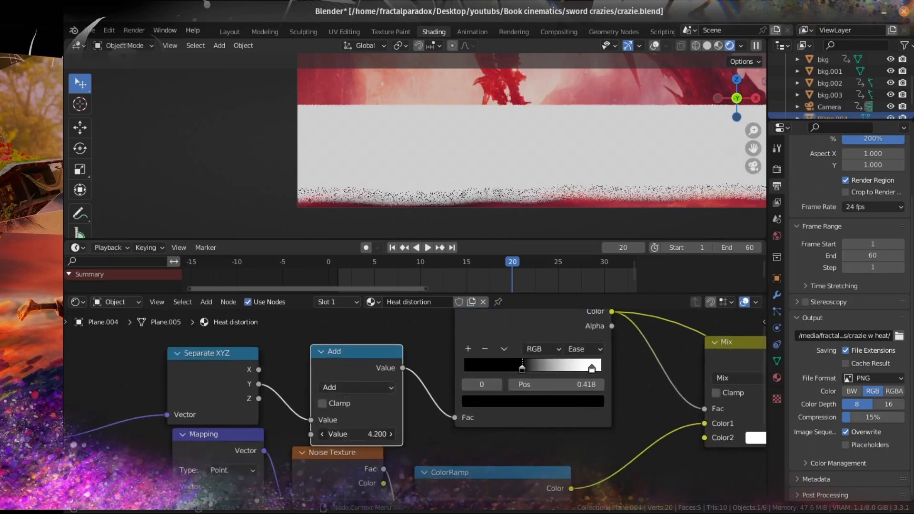
pyautogui.moveTo(356, 433); pyautogui.dragTo(332, 433)
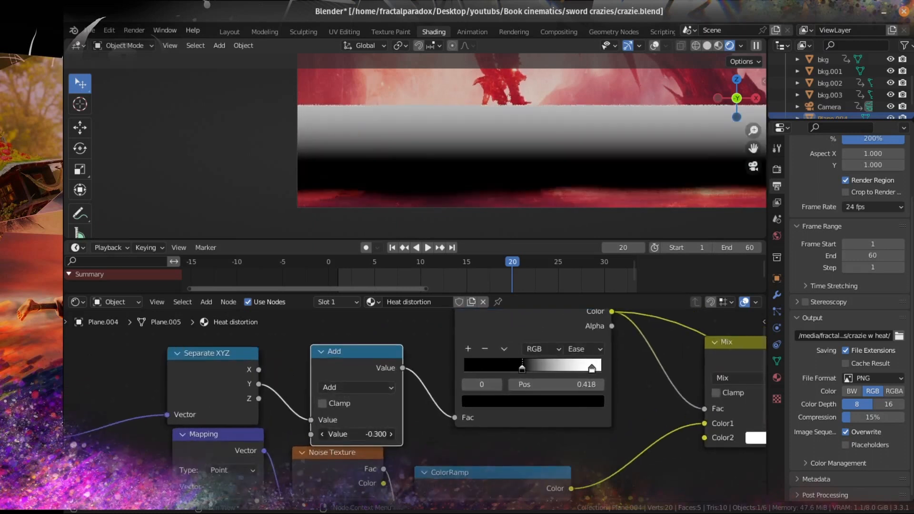
pyautogui.moveTo(592, 369); pyautogui.dragTo(521, 370)
# Reconnect the Refraction BSDF to the Material Output's Surface and play back the heat distortion animation.
pyautogui.scroll(-5, 583, 368)
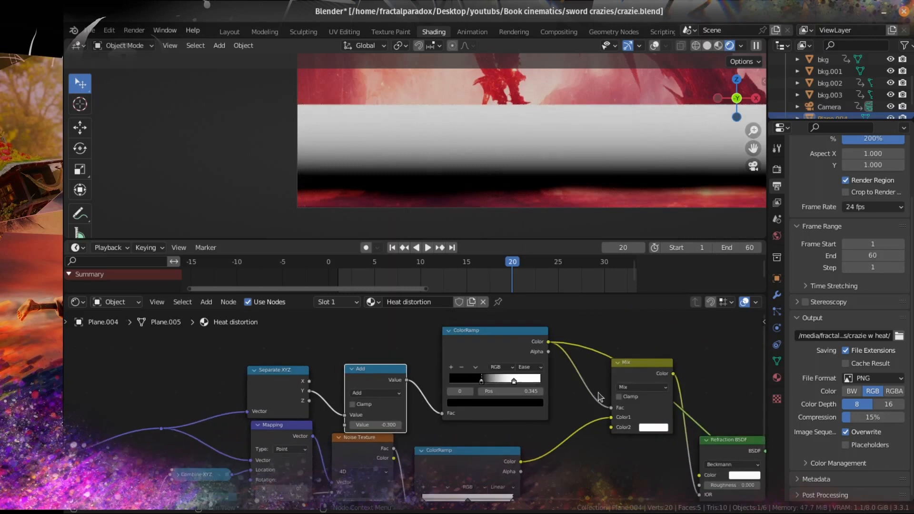
pyautogui.moveTo(598, 393); pyautogui.dragTo(520, 393, button='middle')
pyautogui.scroll(4, 514, 390)
pyautogui.scroll(-4, 541, 389)
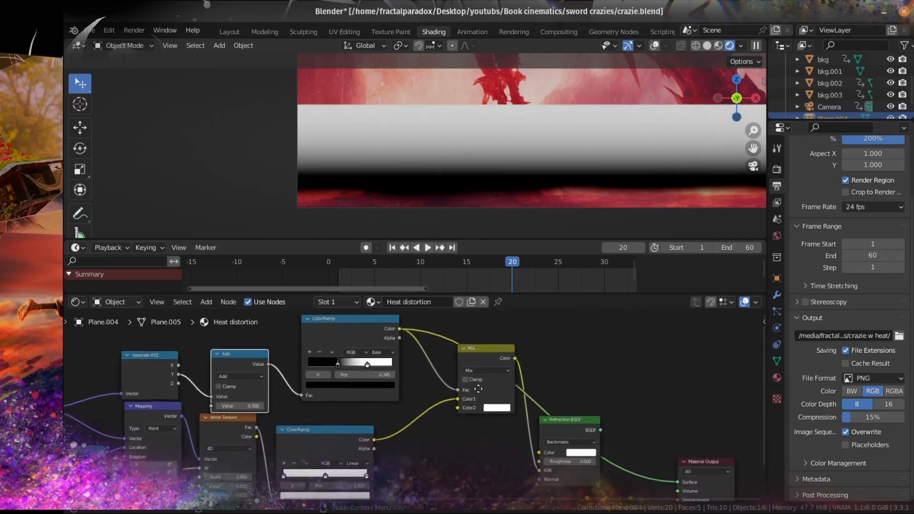
pyautogui.scroll(-3, 428, 433)
pyautogui.moveTo(456, 418); pyautogui.dragTo(545, 390, button='middle')
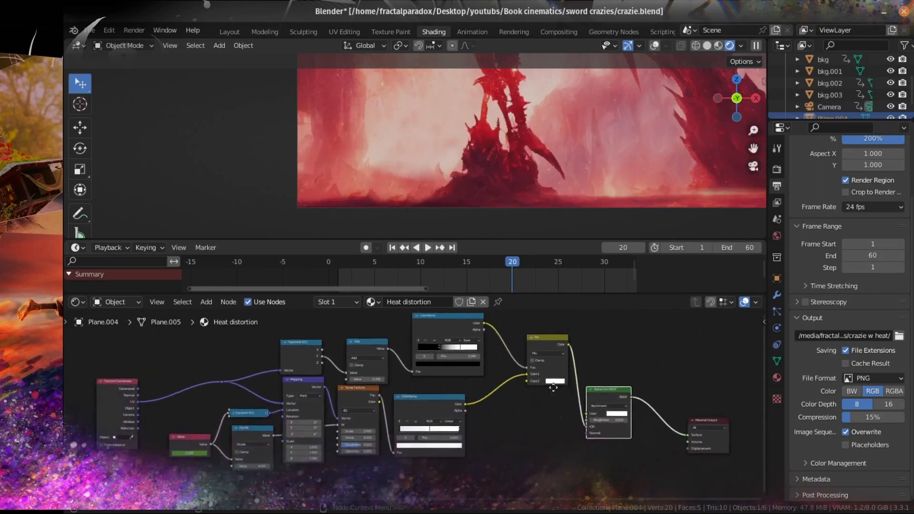
pyautogui.scroll(5, 538, 381)
pyautogui.press('space')
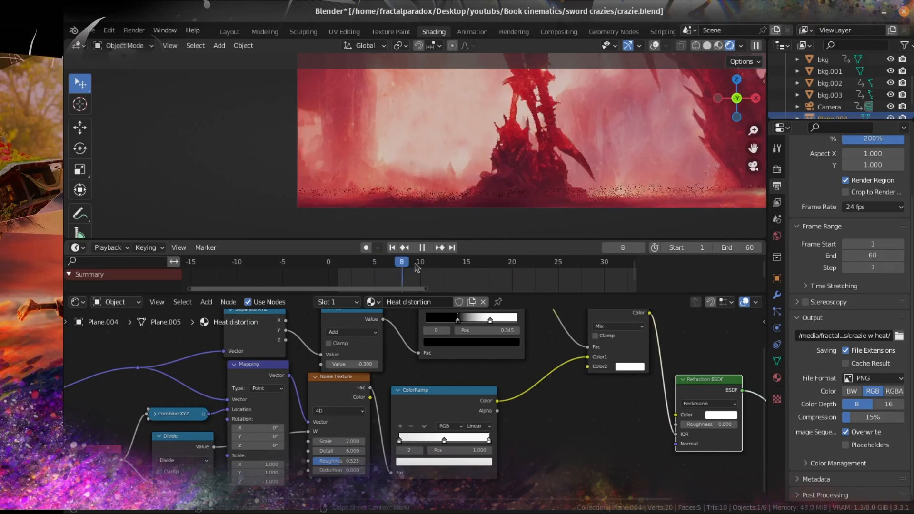
# Stop the playback and set the Noise Texture's Scale to 5.
pyautogui.press('space')
pyautogui.scroll(3, 300, 480)
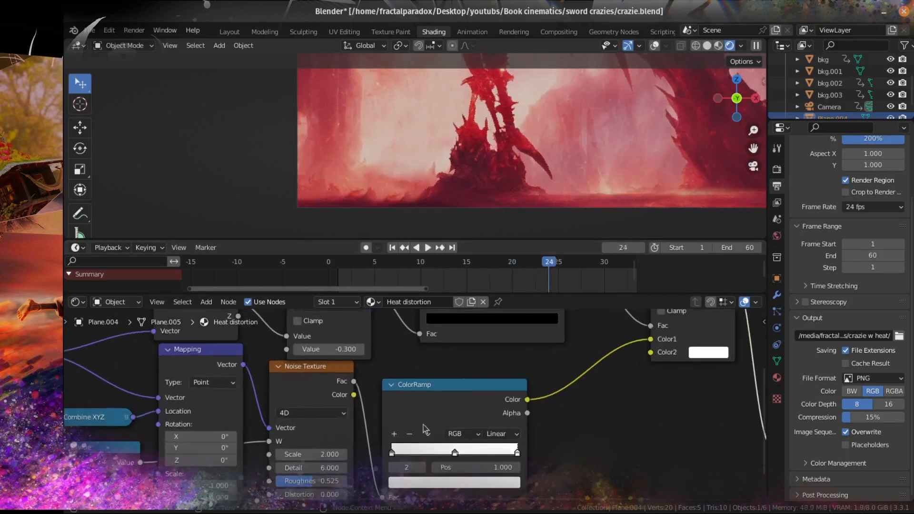
pyautogui.click(355, 405)
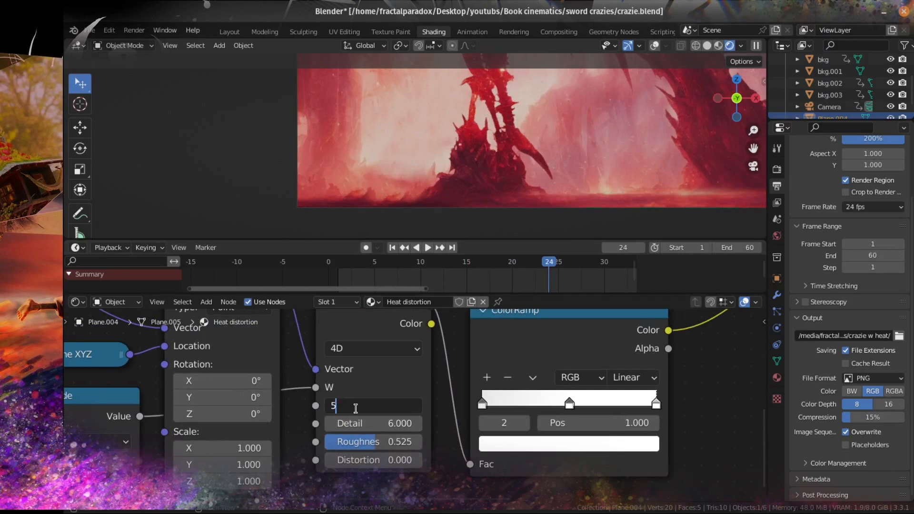
pyautogui.write('5')
pyautogui.press('Return')
pyautogui.scroll(-2, 497, 413)
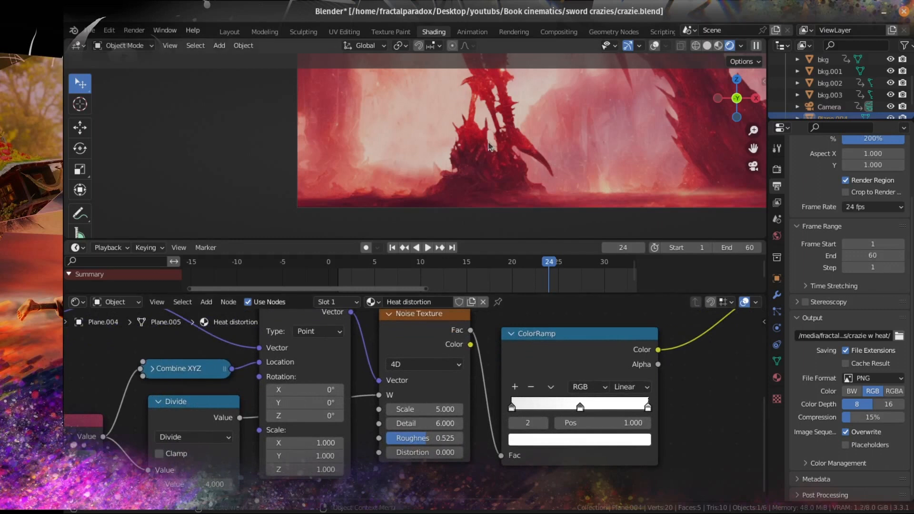
# Preview the Noise Texture's output and connect the Texture Coordinate's Object output to the Mapping node's Vector input.
pyautogui.keyDown('ctrl'); pyautogui.keyDown('shift'); pyautogui.click(460, 340); pyautogui.keyUp('shift'); pyautogui.keyUp('ctrl')
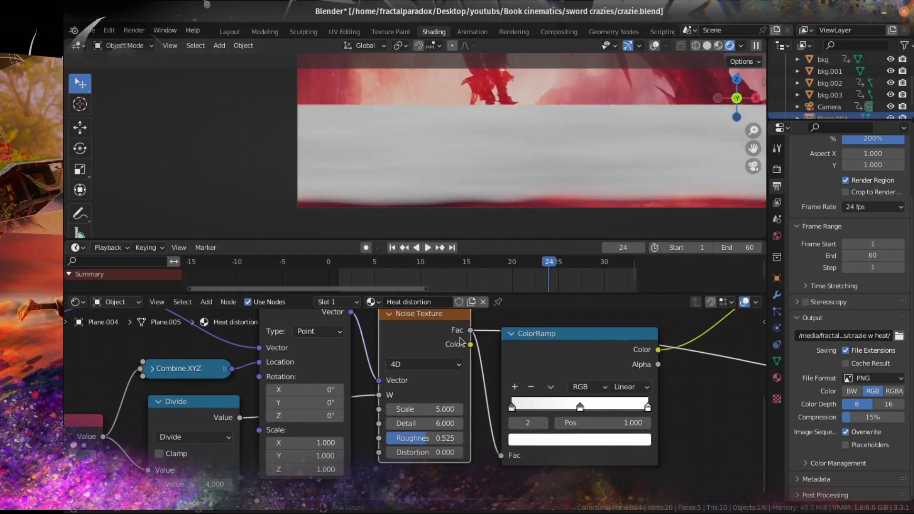
pyautogui.scroll(2, 466, 397)
pyautogui.scroll(-4, 465, 398)
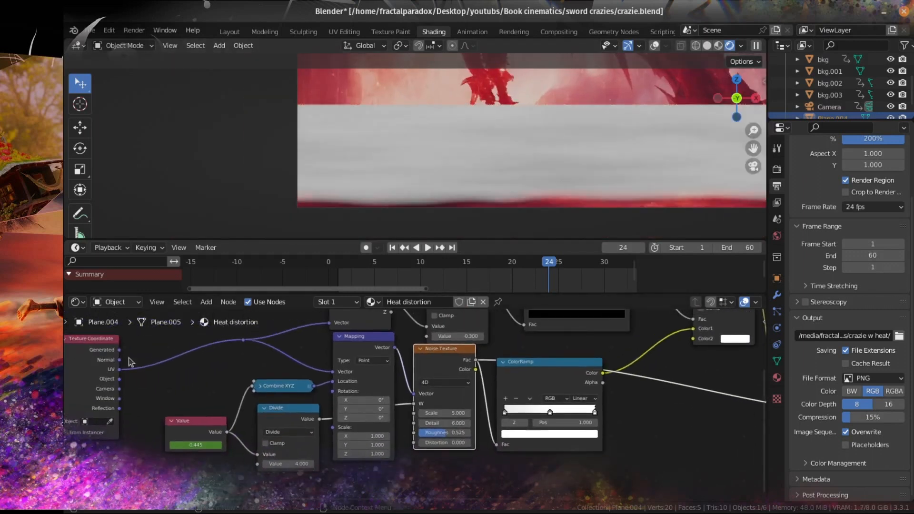
pyautogui.moveTo(120, 379); pyautogui.dragTo(332, 371)
# Reconnect the Refraction BSDF to the Material Output's Surface and set the Noise Texture's Scale to 2.000.
pyautogui.scroll(-3, 639, 399)
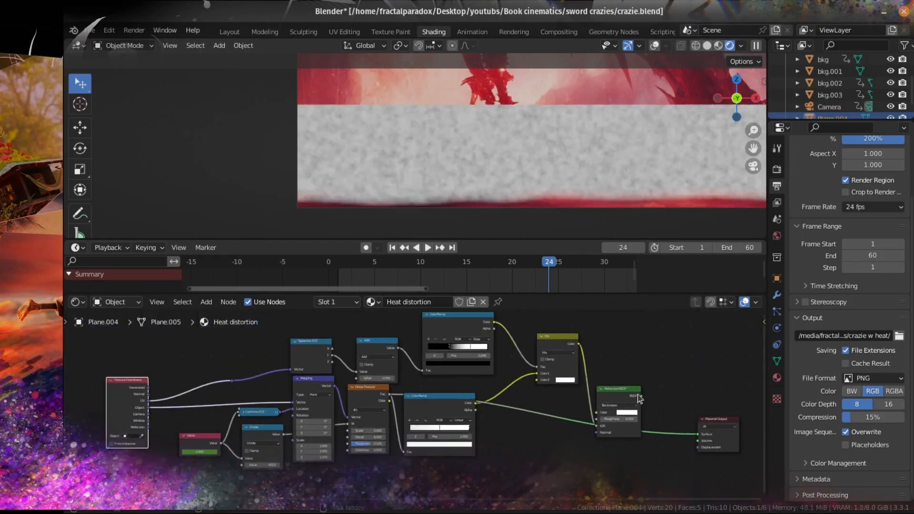
pyautogui.scroll(3, 441, 414)
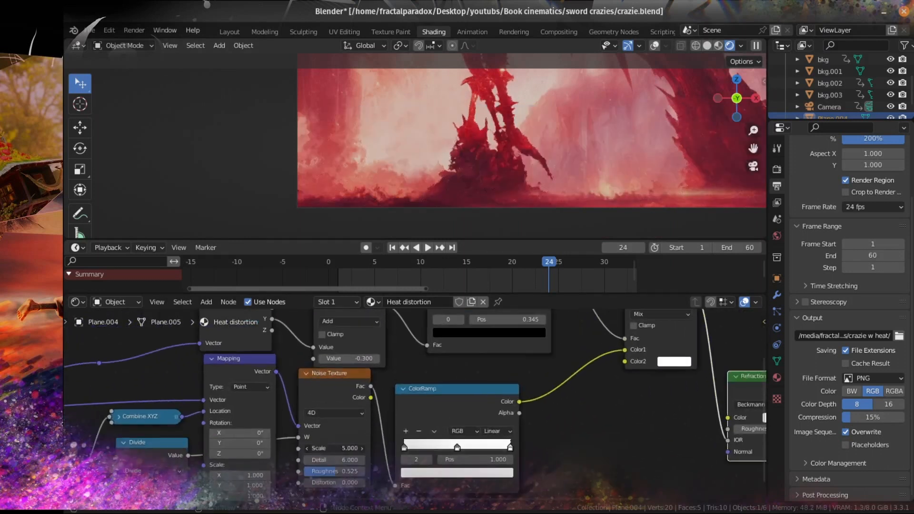
pyautogui.press('Return')
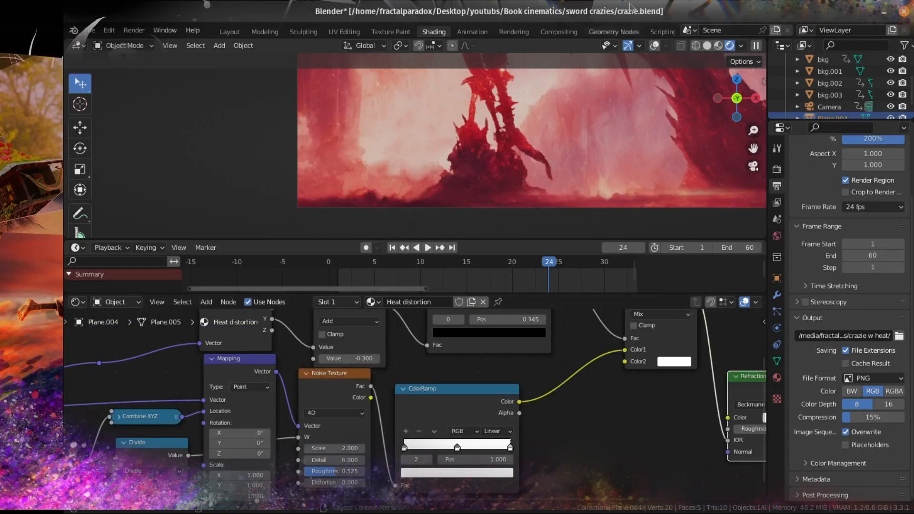
# Play back the heat distortion animation in a maximized viewport, then restore the editor layout.
pyautogui.hotkey('ctrl', 'space')
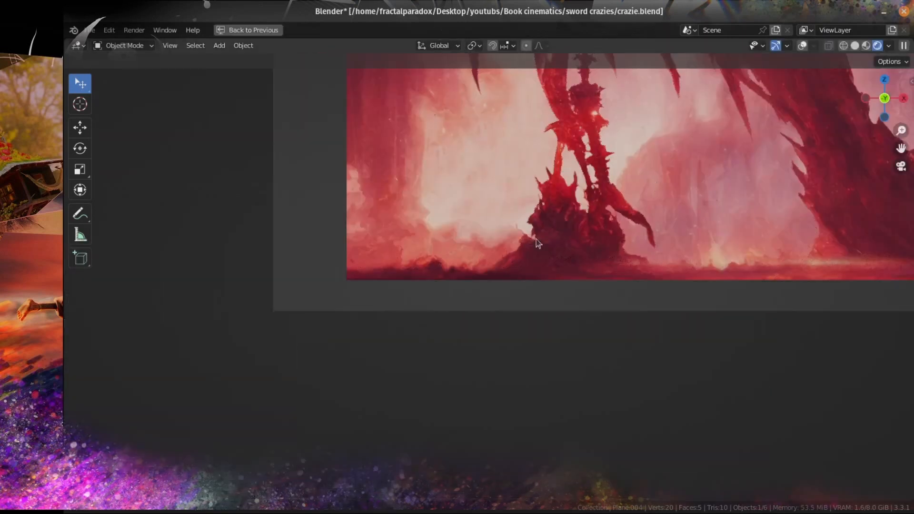
pyautogui.scroll(3, 416, 302)
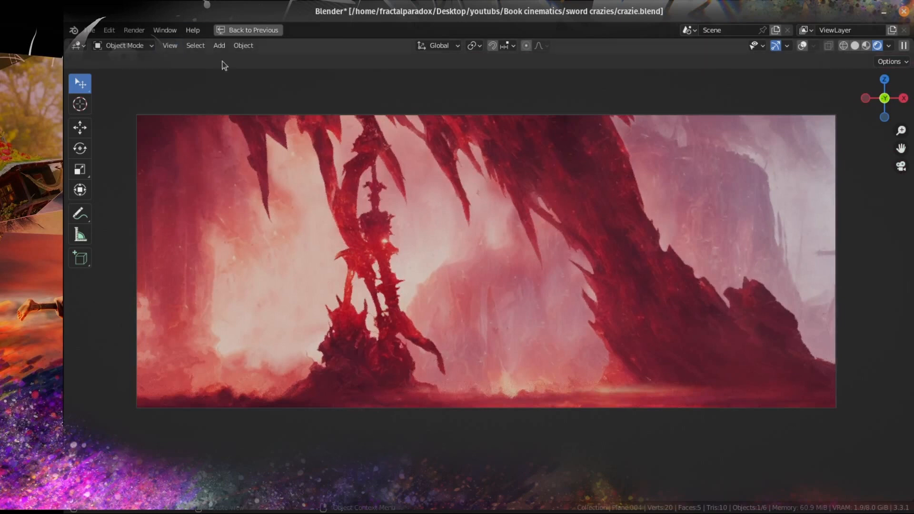
pyautogui.click(250, 31)
pyautogui.click(428, 248)
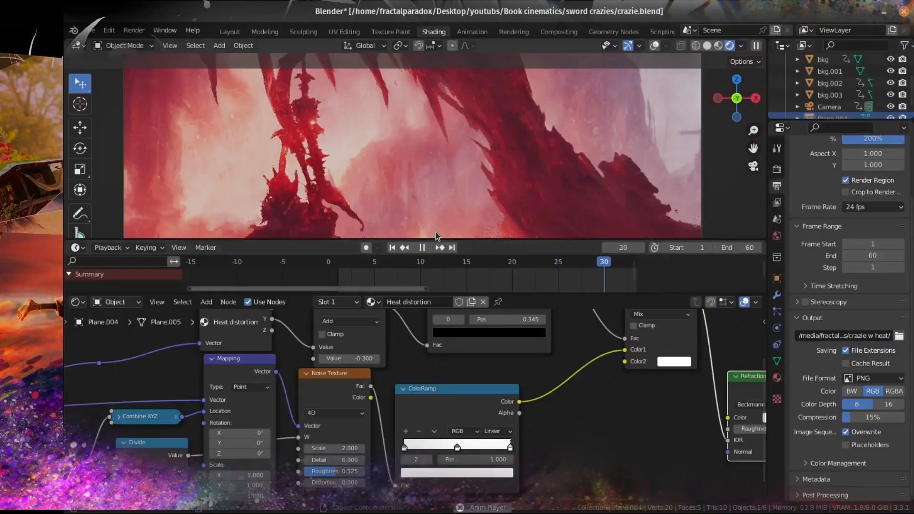
pyautogui.hotkey('ctrl', 'space')
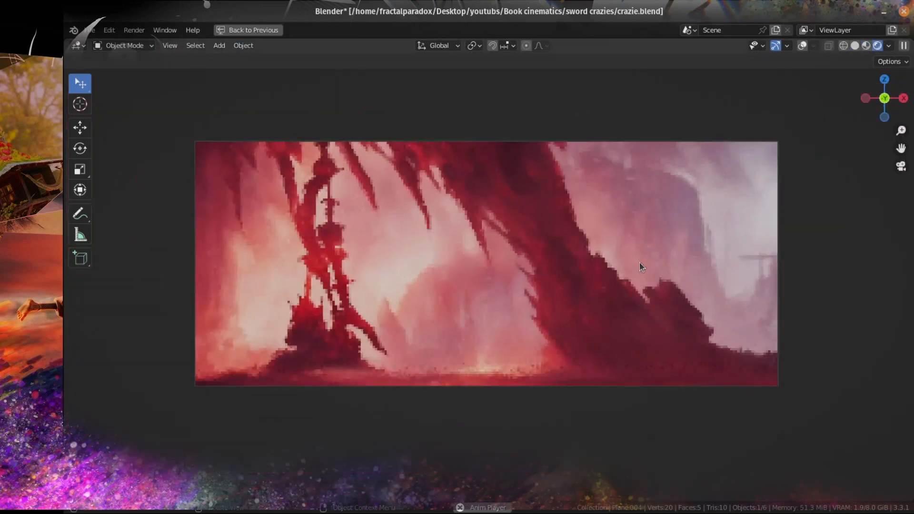
pyautogui.hotkey('ctrl', 'space')
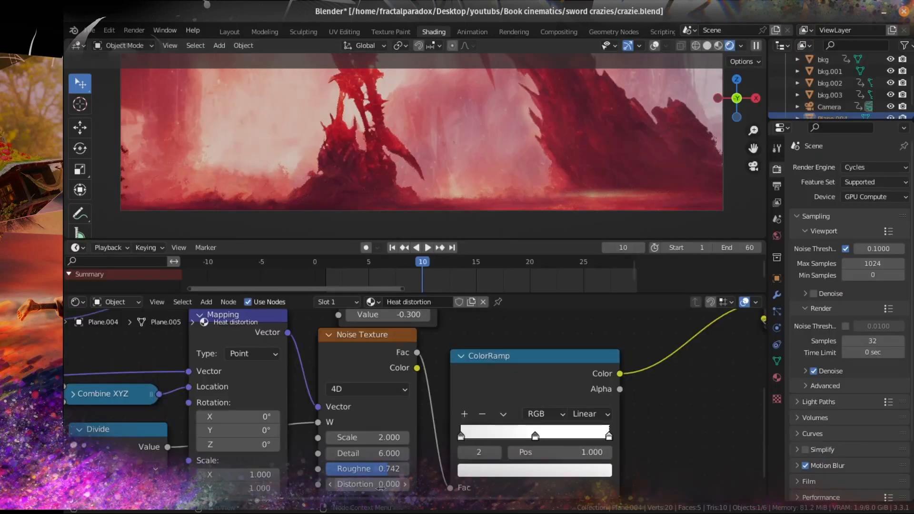
# Set the Noise Texture's Distortion to 0.800 and play back the animation with a close-up of the distorted smoke.
pyautogui.moveTo(365, 485); pyautogui.dragTo(368, 485)
pyautogui.scroll(3, 369, 480)
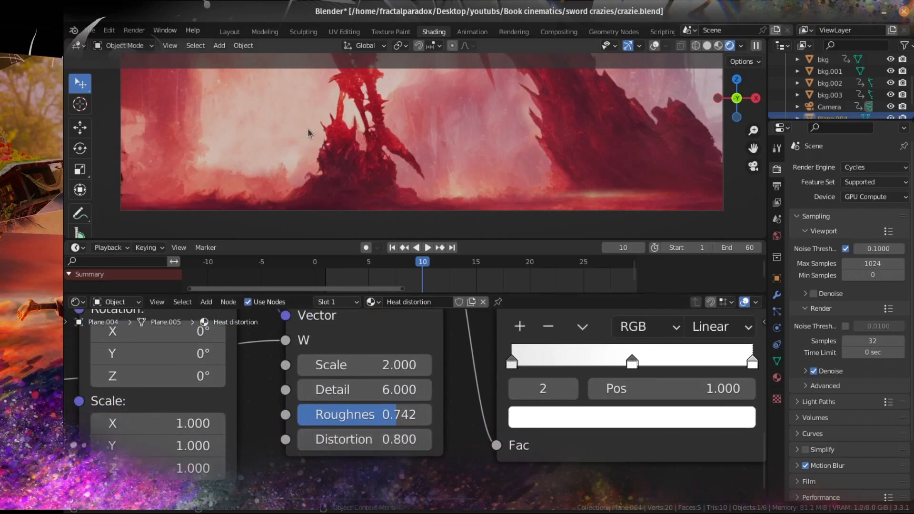
pyautogui.scroll(2, 250, 144)
pyautogui.keyDown('shift'); pyautogui.moveTo(249, 145); pyautogui.dragTo(416, 141, button='middle'); pyautogui.keyUp('shift')
pyautogui.keyDown('shift'); pyautogui.moveTo(200, 157); pyautogui.dragTo(305, 152, button='middle'); pyautogui.keyUp('shift')
pyautogui.keyDown('shift'); pyautogui.moveTo(167, 152); pyautogui.dragTo(278, 133, button='middle'); pyautogui.keyUp('shift')
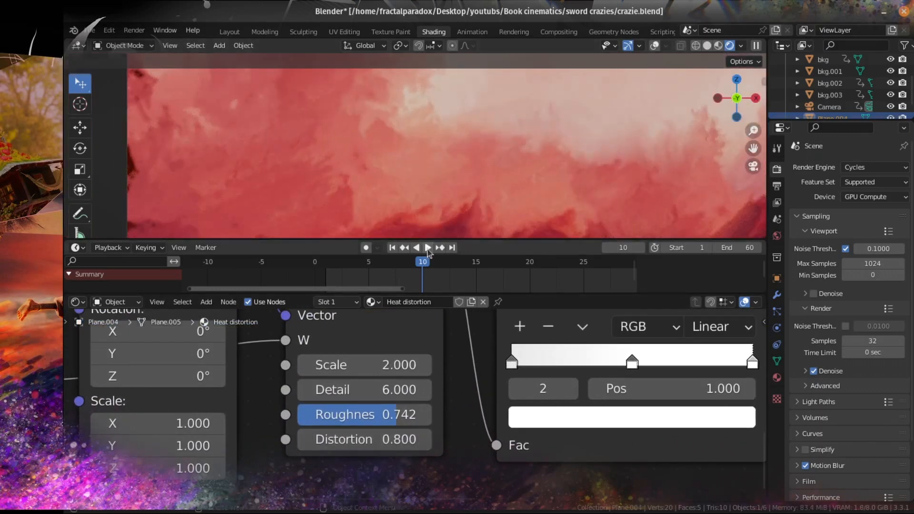
pyautogui.click(426, 250)
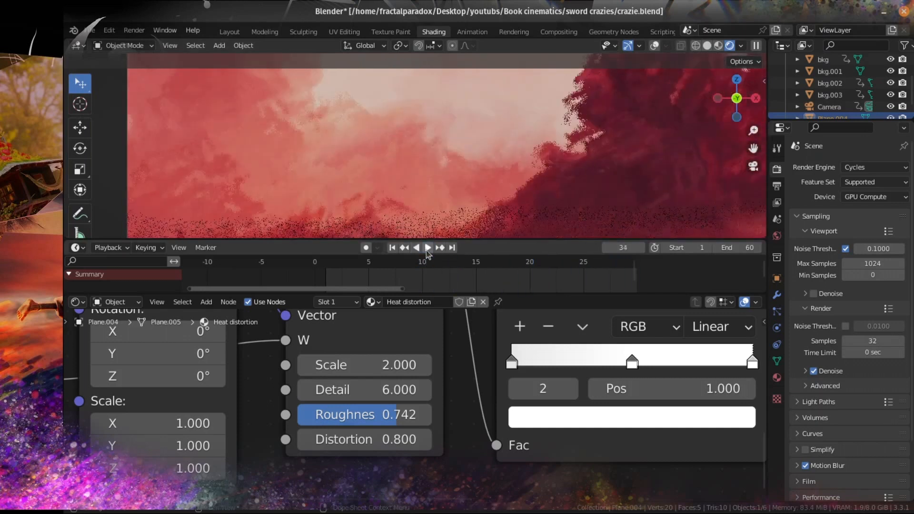
pyautogui.click(426, 250)
# Return to the camera view and play back the full distorted scene.
pyautogui.scroll(-4, 465, 179)
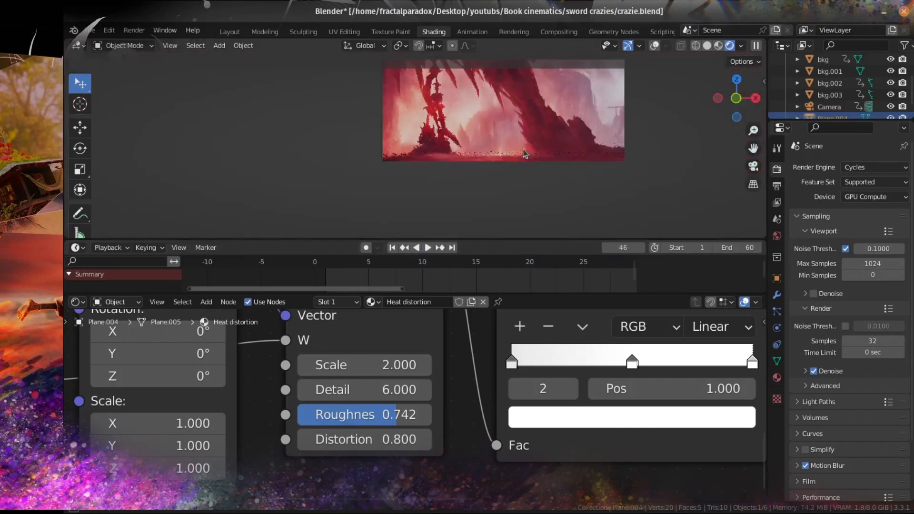
pyautogui.moveTo(524, 155); pyautogui.dragTo(468, 186, button='middle')
pyautogui.scroll(2, 475, 174)
pyautogui.press('KP_0')
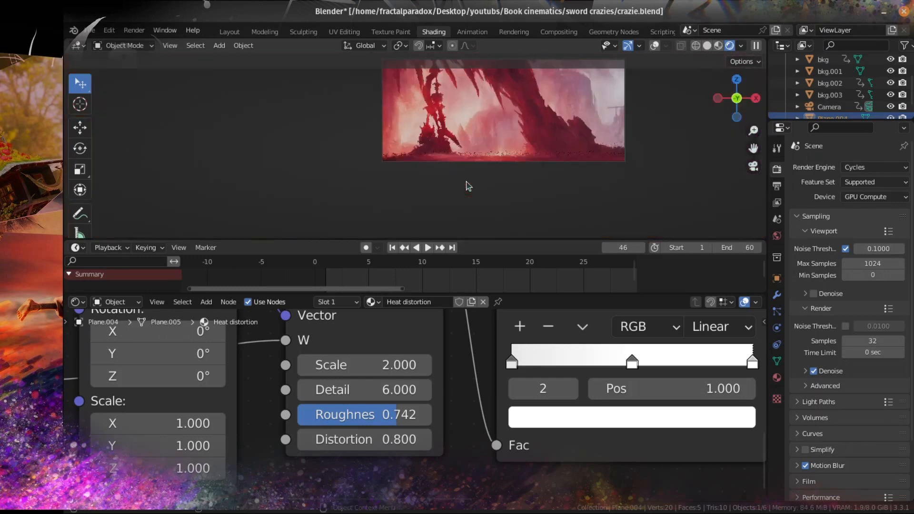
pyautogui.scroll(3, 693, 191)
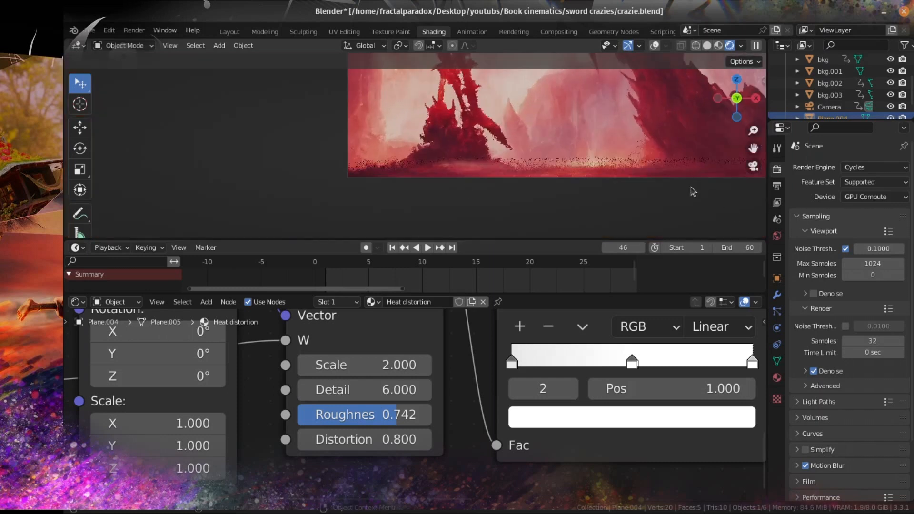
pyautogui.click(427, 248)
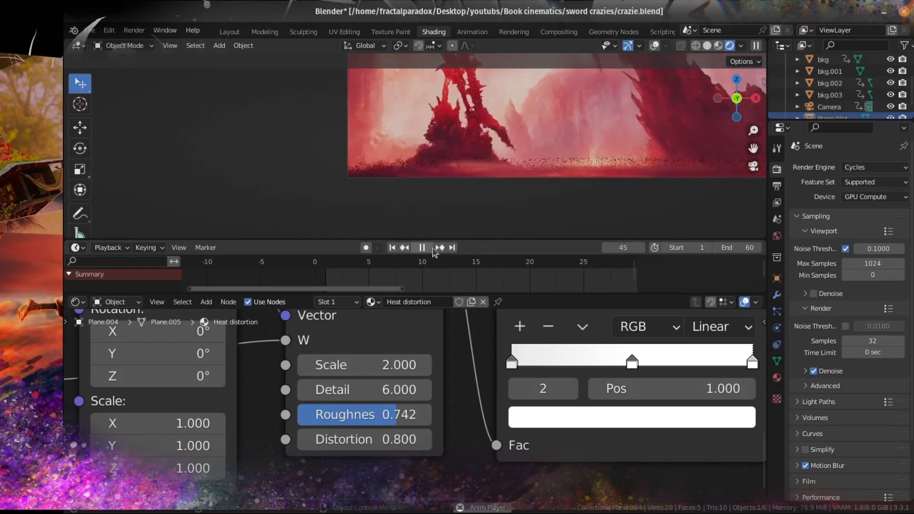
pyautogui.click(428, 248)
# Play the distortion animation from near the start of the timeline while examining the base of the sword.
pyautogui.scroll(-4, 497, 166)
pyautogui.scroll(4, 498, 166)
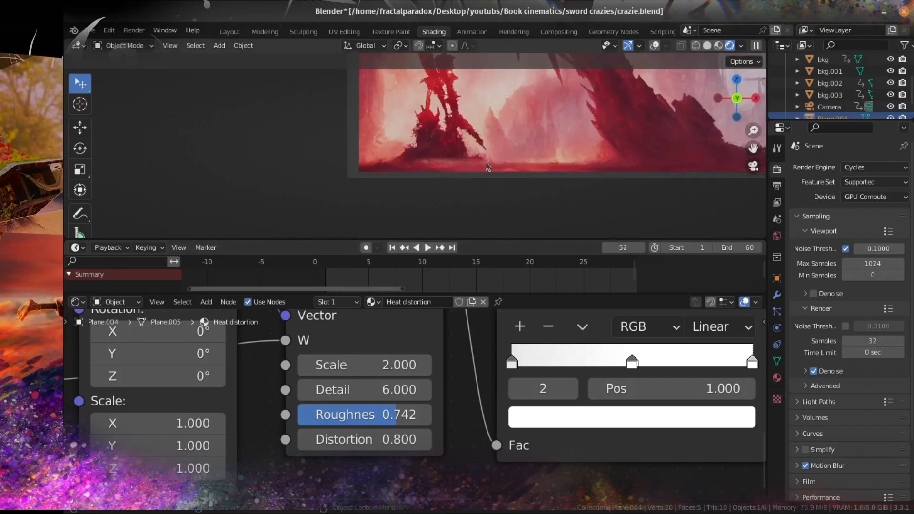
pyautogui.scroll(2, 484, 167)
pyautogui.scroll(4, 489, 156)
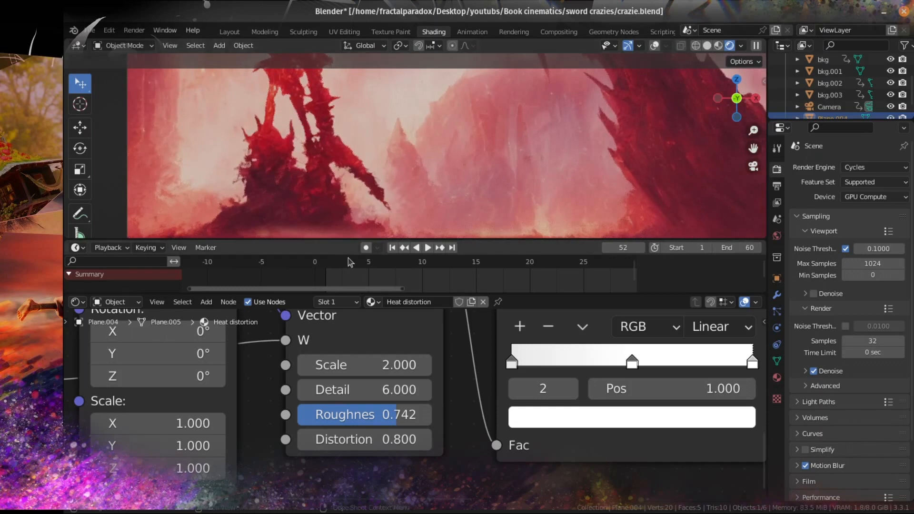
pyautogui.click(363, 262)
pyautogui.press('space')
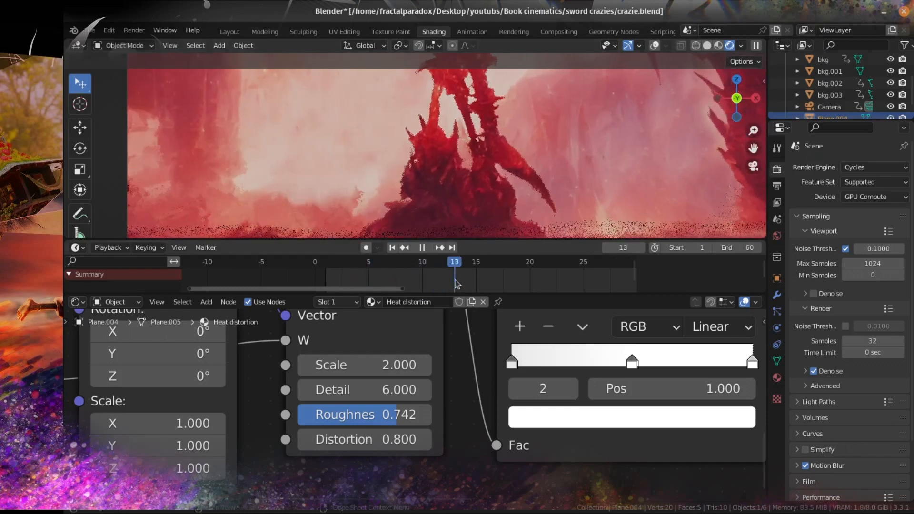
pyautogui.scroll(-3, 480, 214)
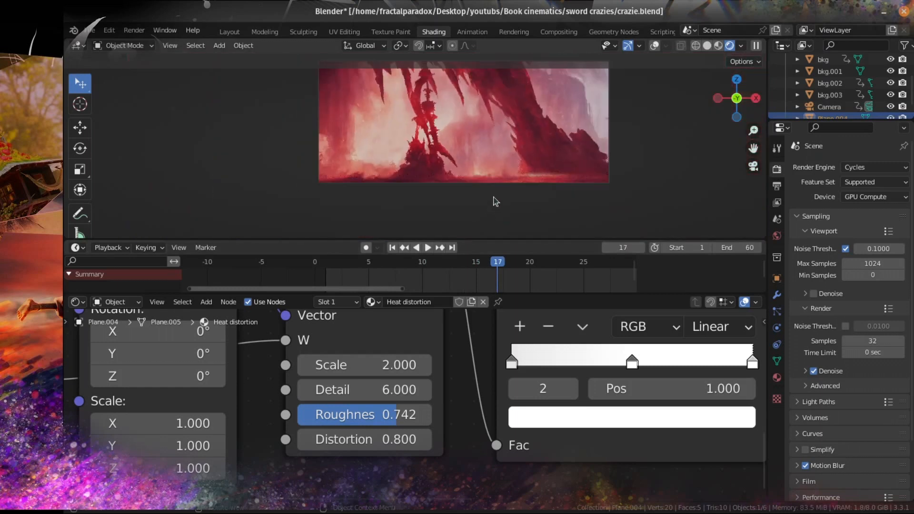
# Enable the heatwaves collection, hide Plane.004, and scrub the timeline to frame 25 to compare the two distortion setups.
pyautogui.scroll(3, 865, 102)
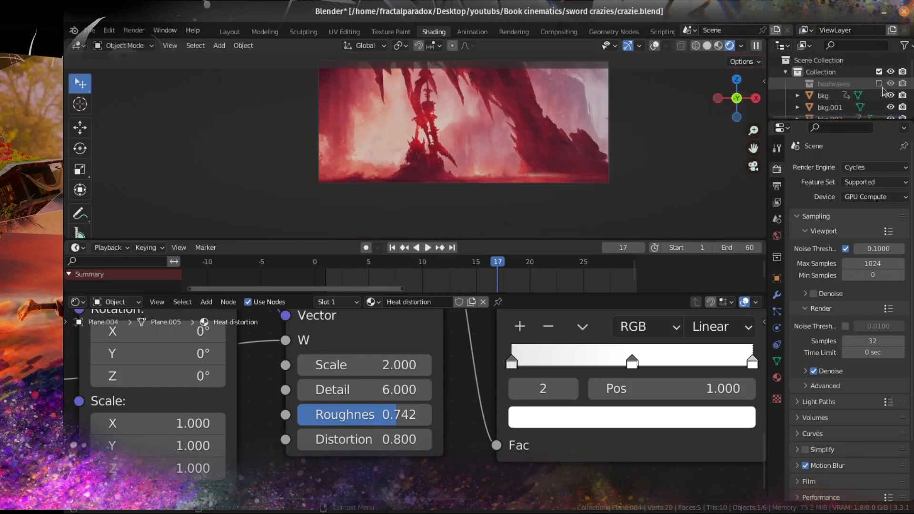
pyautogui.click(880, 85)
pyautogui.scroll(-3, 881, 87)
pyautogui.scroll(-2, 883, 91)
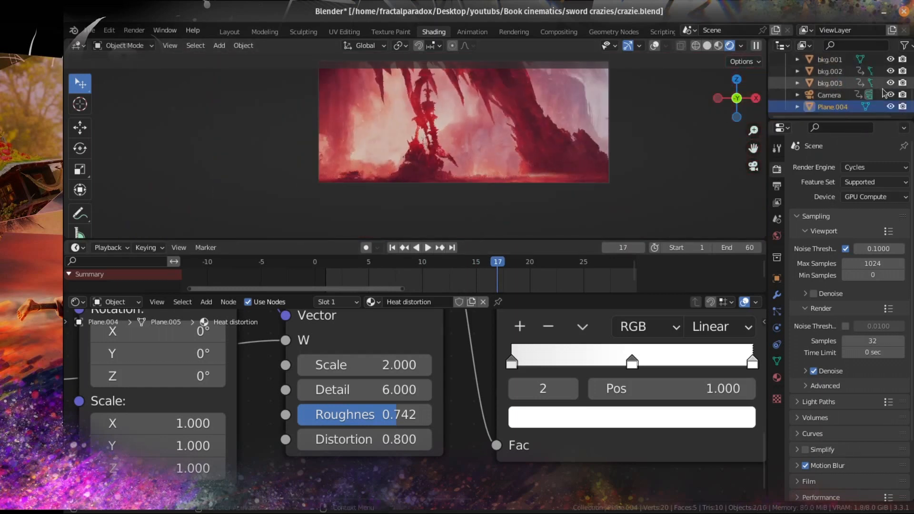
pyautogui.click(889, 107)
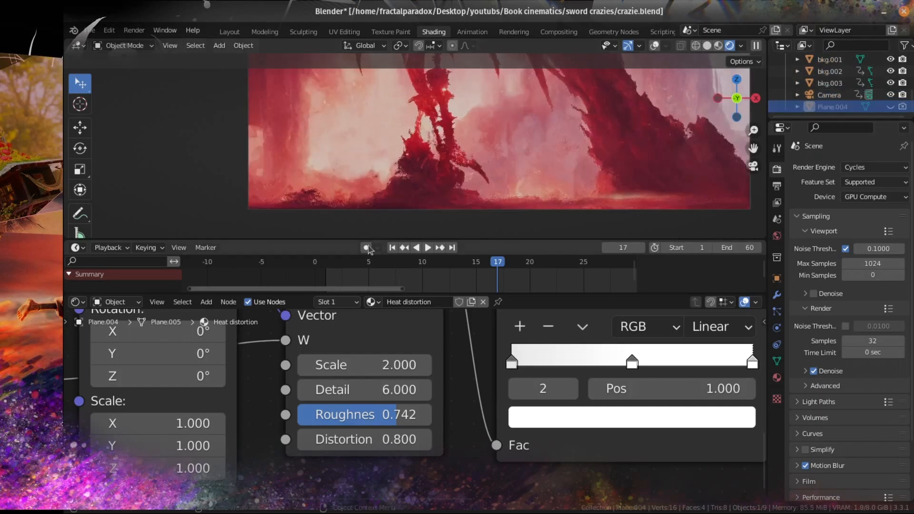
pyautogui.moveTo(359, 262); pyautogui.dragTo(585, 265)
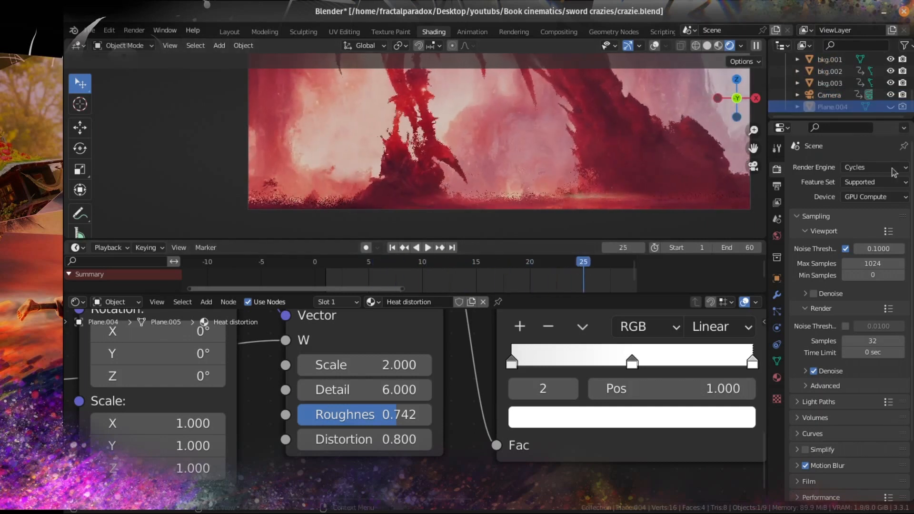
# Show Plane.004 again and exclude the heatwaves collection from the view layer.
pyautogui.click(890, 107)
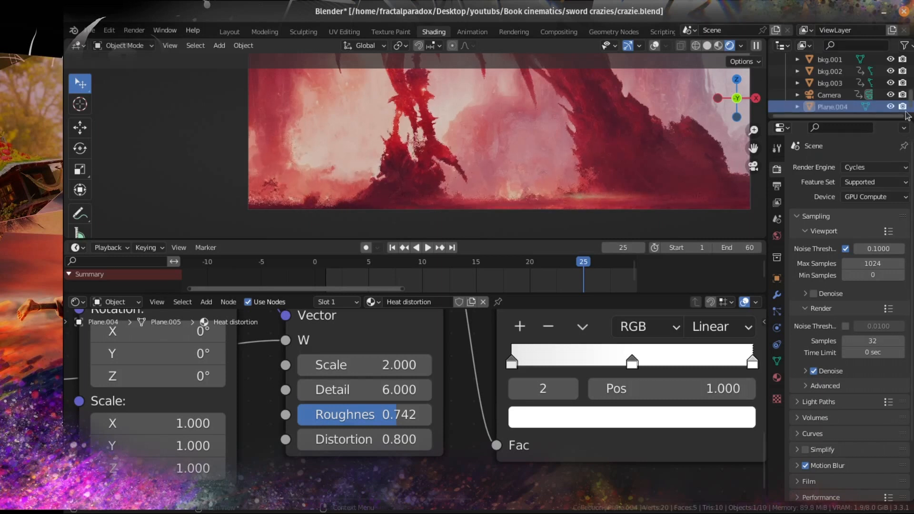
pyautogui.scroll(5, 876, 88)
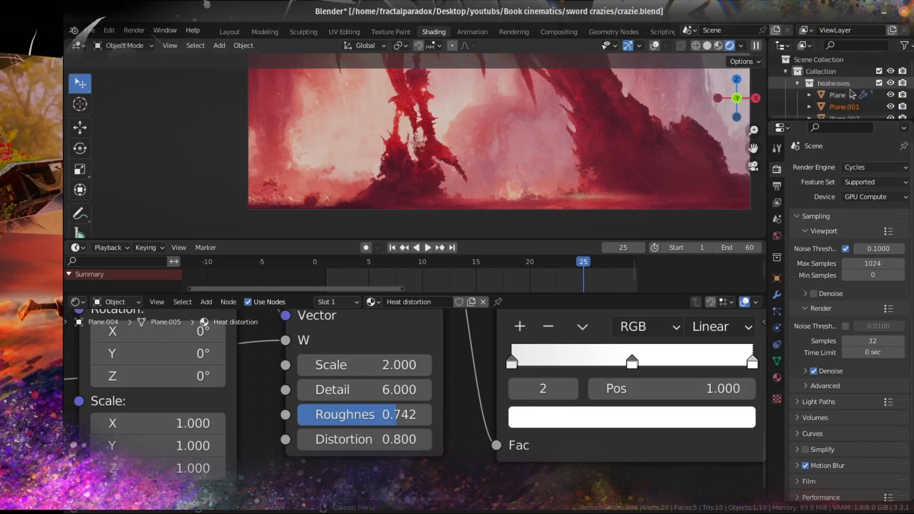
pyautogui.click(878, 82)
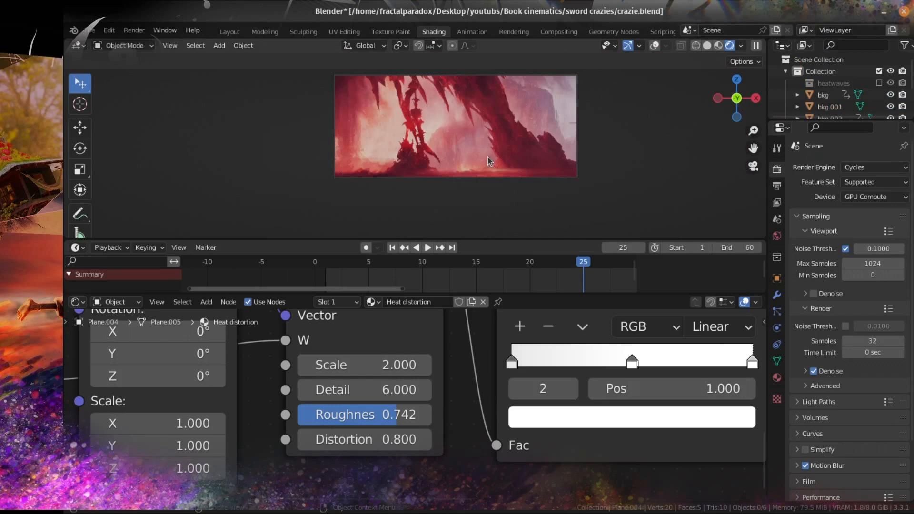
# Scrub through the timeline to frame 25 to examine the refraction plane's distortion at different zoom levels.
pyautogui.moveTo(336, 264); pyautogui.dragTo(577, 256)
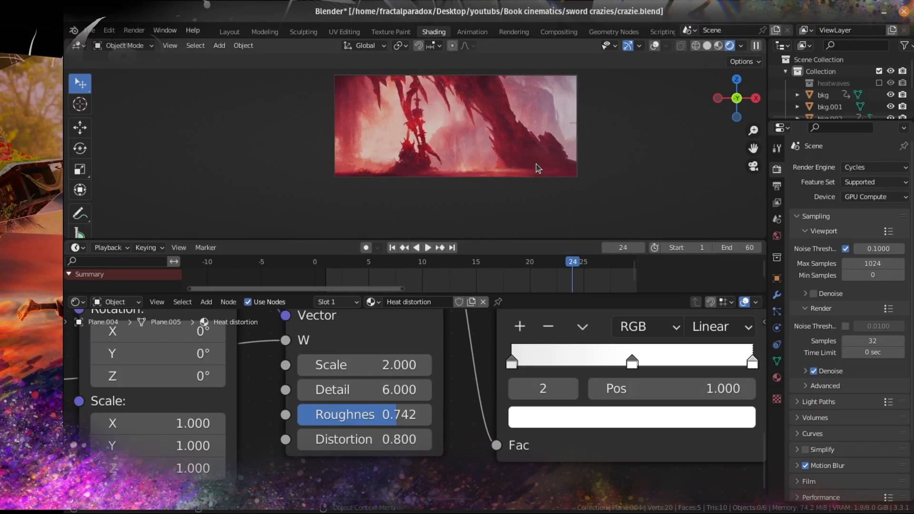
pyautogui.scroll(3, 509, 209)
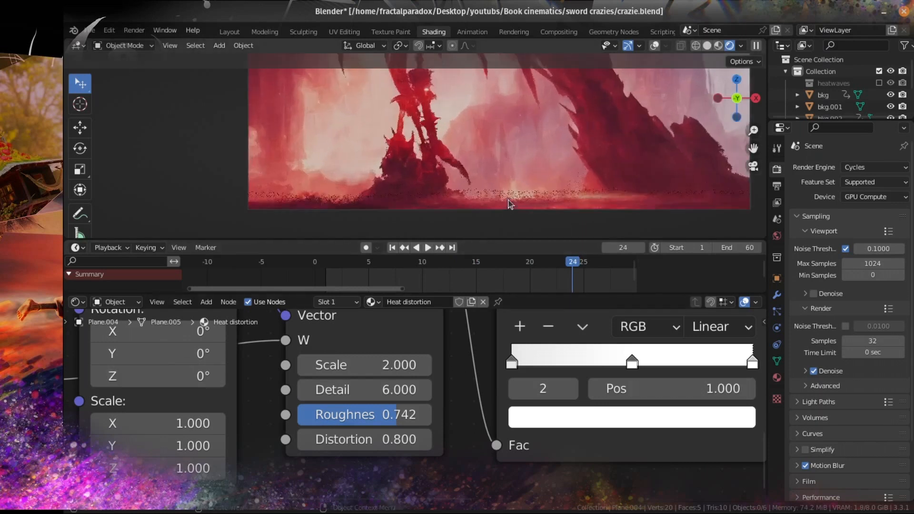
pyautogui.moveTo(389, 261); pyautogui.dragTo(583, 280)
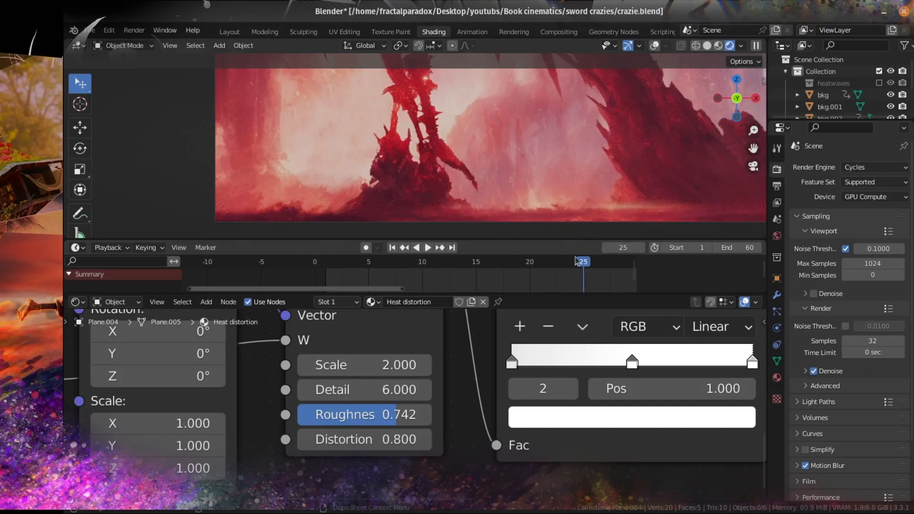
# Examine the layered planes from an angle, select all Heat distortion nodes except the Material Output, and return to the camera view.
pyautogui.scroll(-5, 548, 207)
pyautogui.moveTo(516, 116); pyautogui.dragTo(658, 78, button='middle')
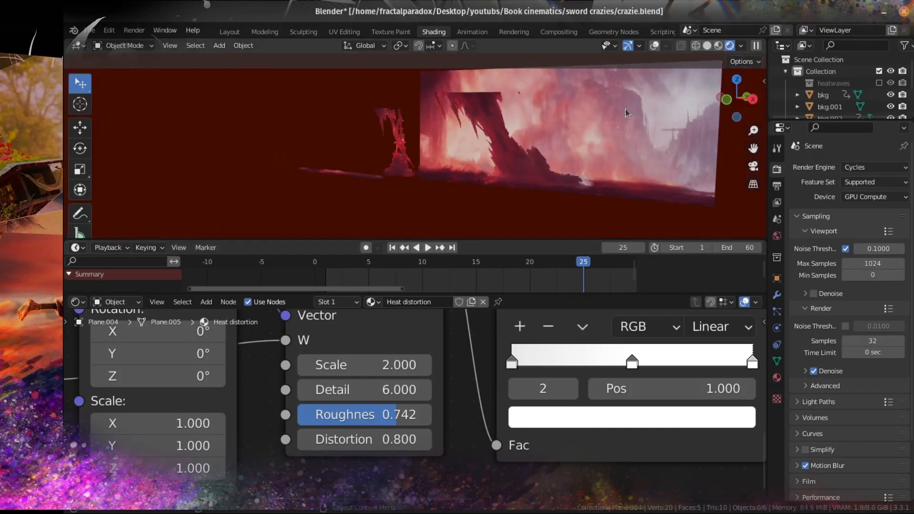
pyautogui.scroll(3, 627, 113)
pyautogui.scroll(-8, 448, 439)
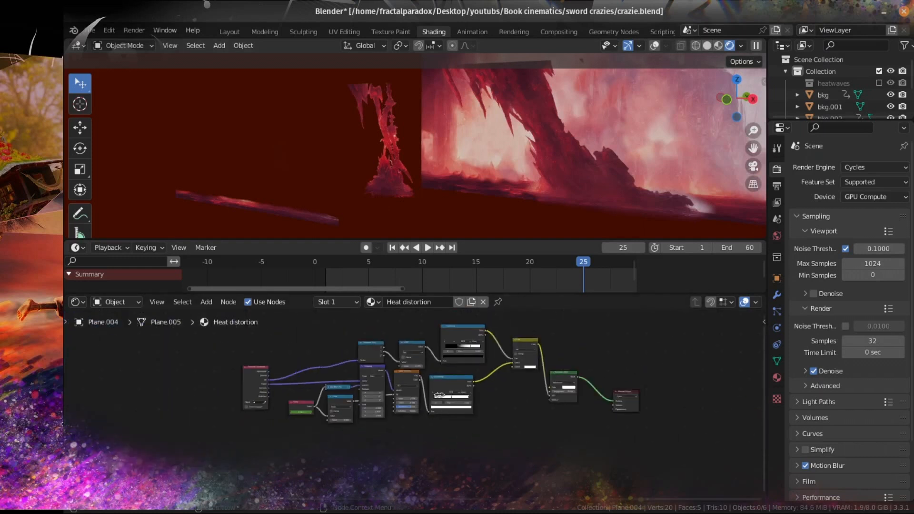
pyautogui.moveTo(583, 334); pyautogui.dragTo(238, 463)
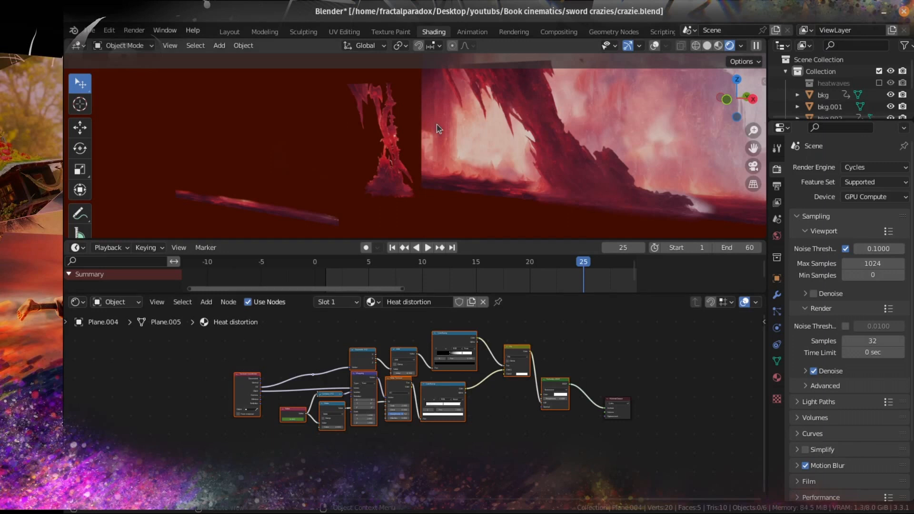
pyautogui.press('KP_0')
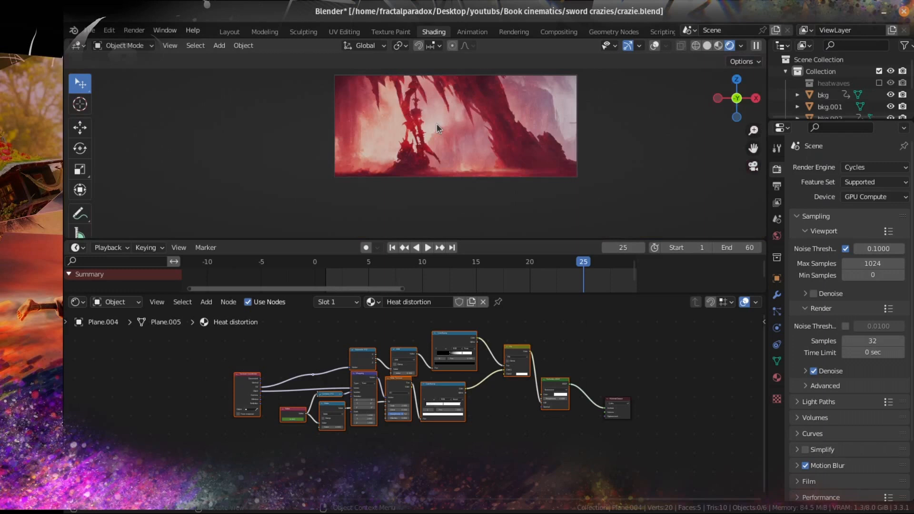